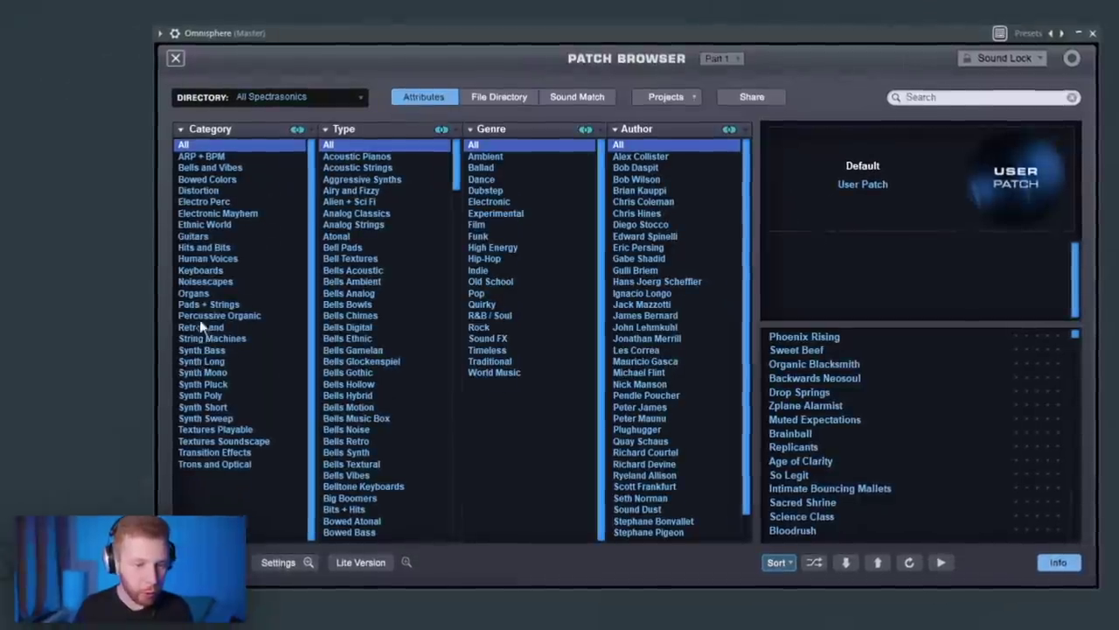
Filter the patch library by the Human Voices category and load the Choir Full Ahs - p patch
left_click(206, 260)
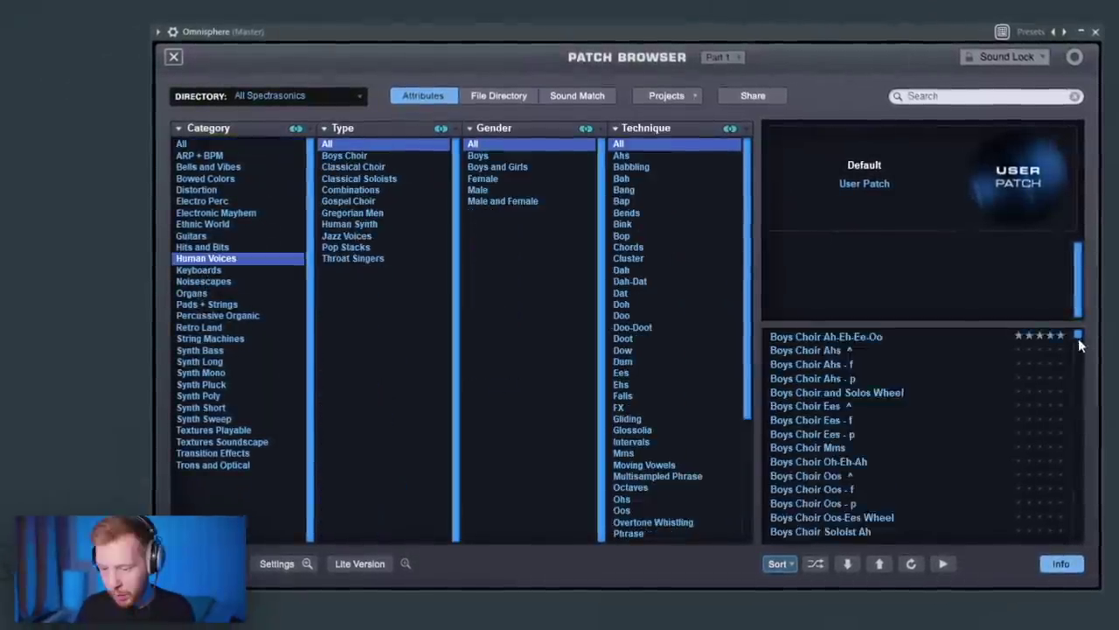
left_click_drag(1075, 335, 1078, 349)
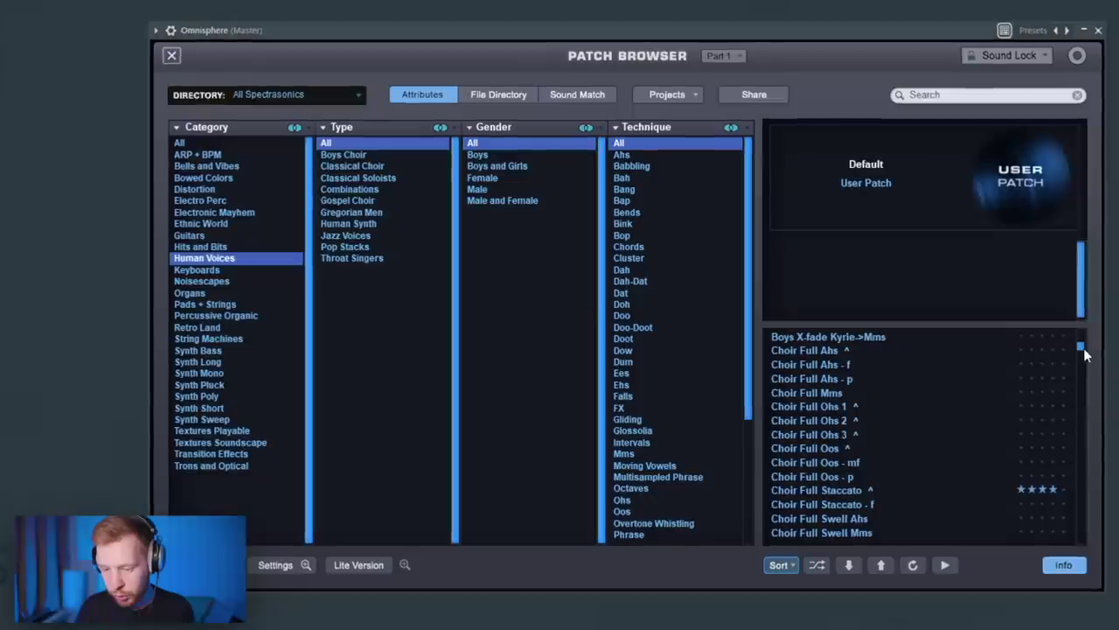
left_click(844, 378)
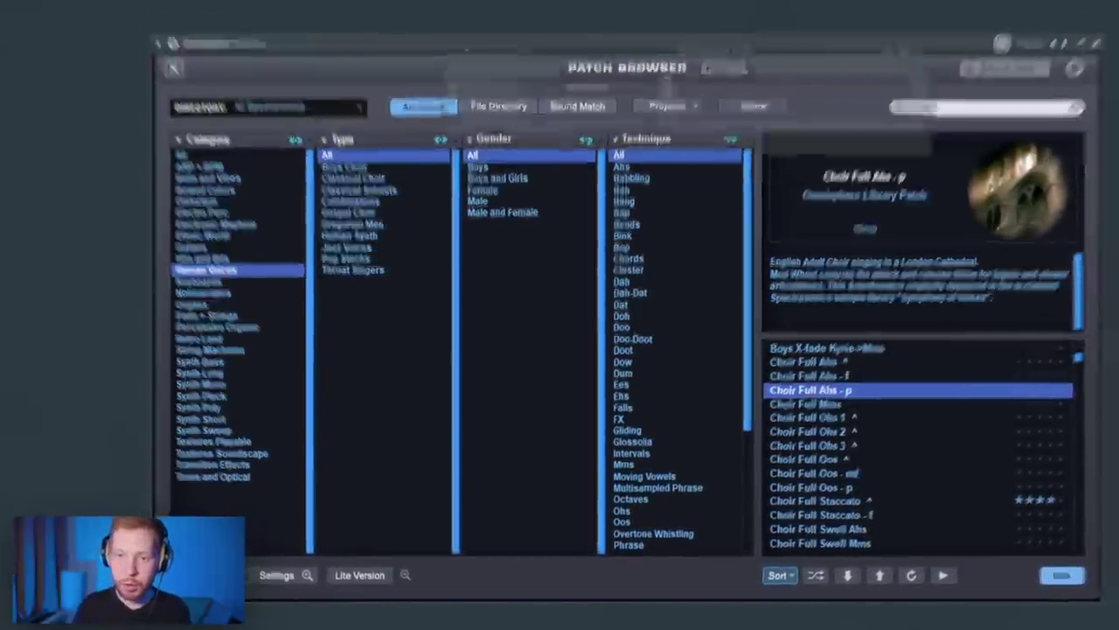
Open the piano roll for the Omnisphere channel and choose a helper display option for it
key("F7")
left_click(295, 32)
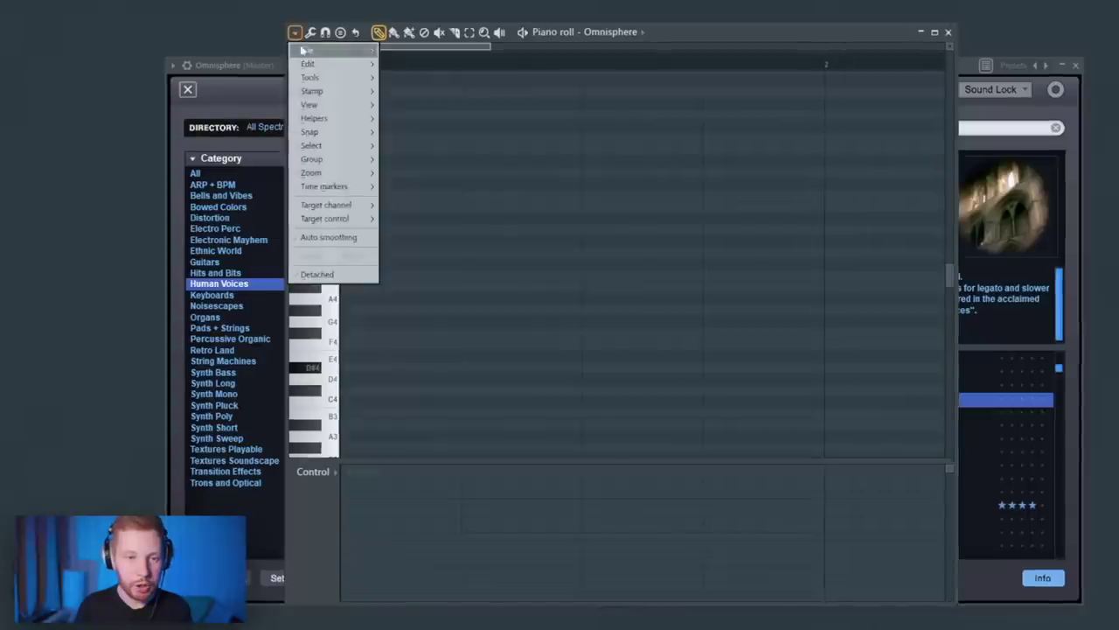
mouse_move(325, 121)
mouse_move(438, 131)
left_click(584, 271)
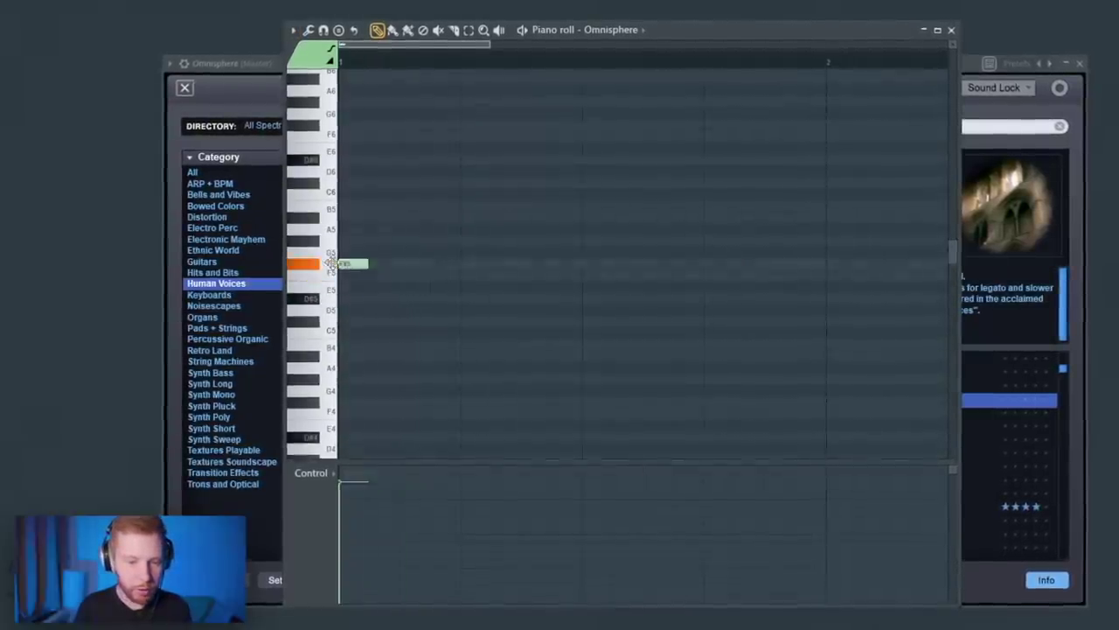
Build a chord of F#5, A#5, D#6 and F#6 starting at bar 1 and extend it to nearly four bars
left_click_drag(370, 265, 552, 265)
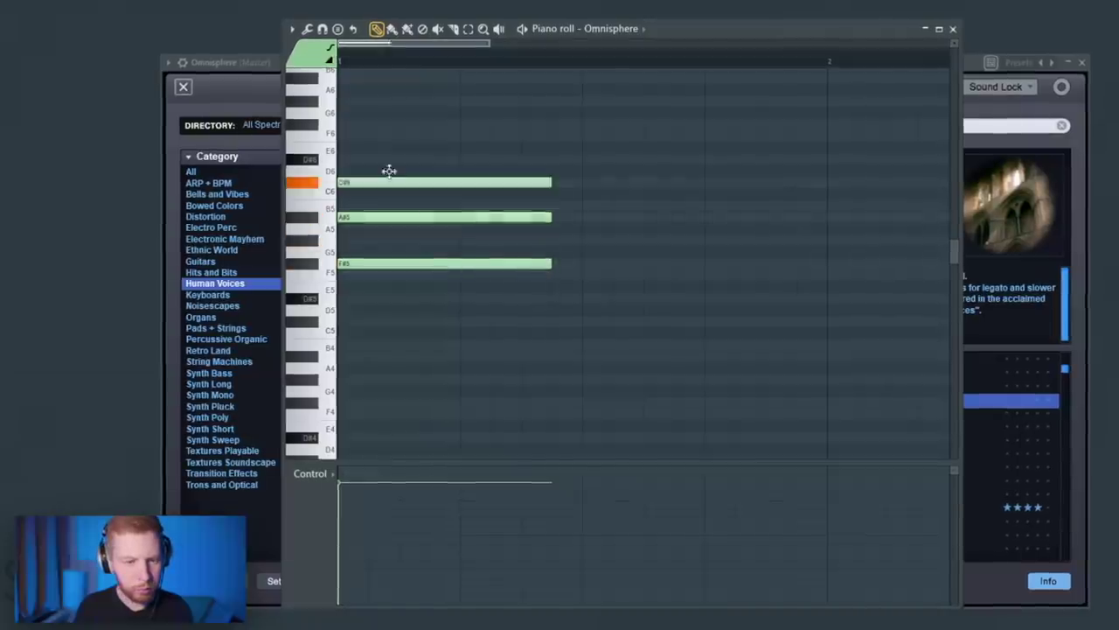
left_click_drag(390, 170, 382, 155)
key("space")
scroll(534, 260, "down", 3)
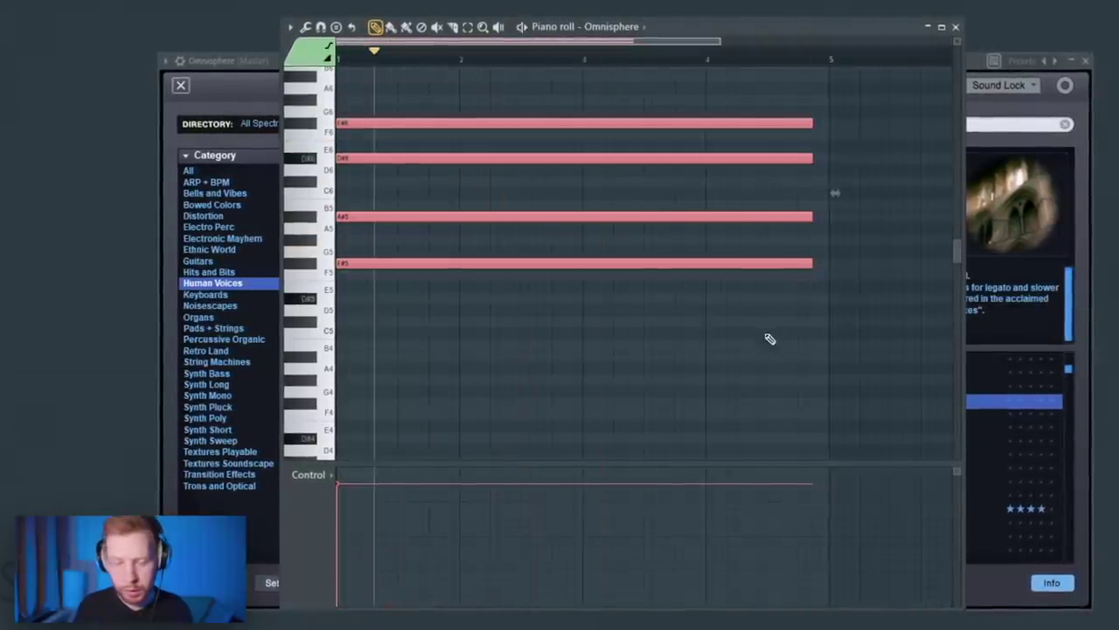
Lower the velocity of the selected chord notes while auditioning the chord
scroll(770, 338, "down", 3)
key("space")
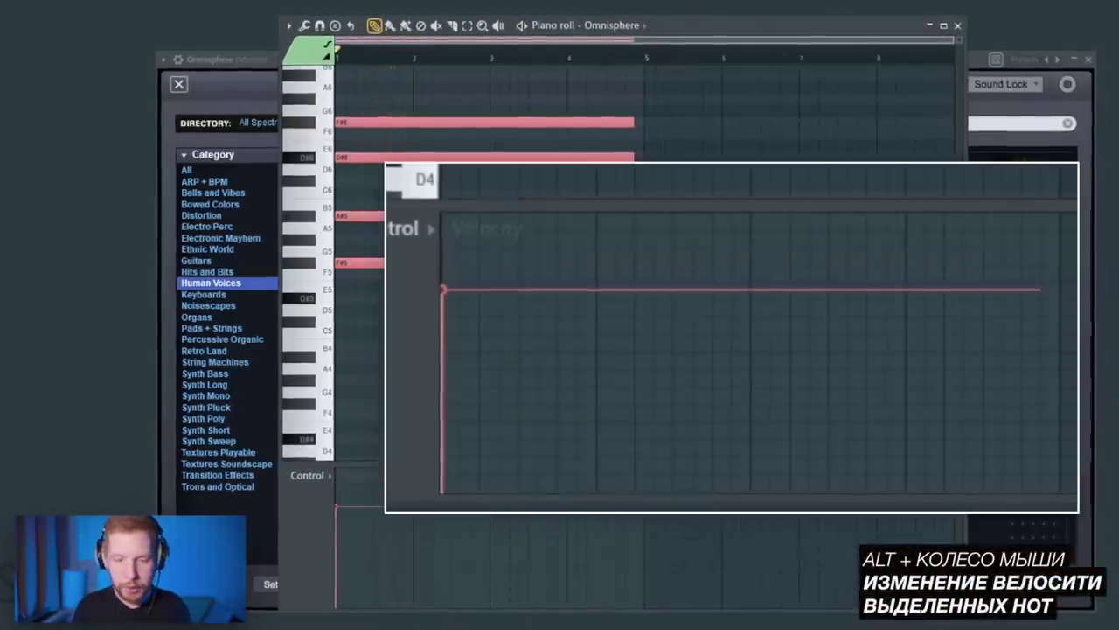
key("space")
scroll(489, 292, "up", 1)
key("space")
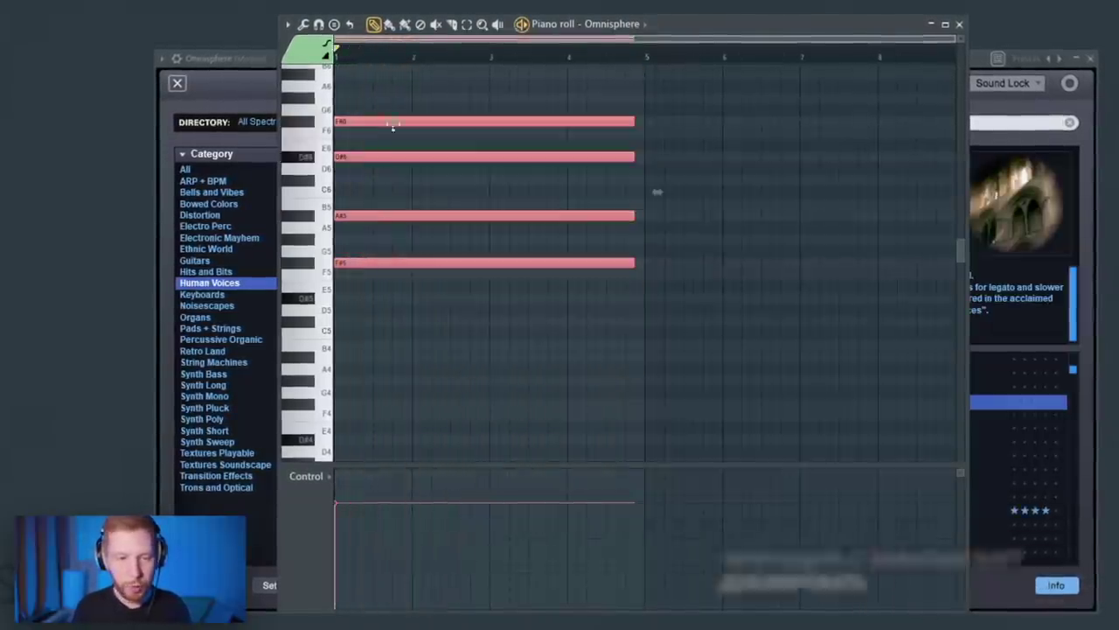
Duplicate the chord at bar 5, lower its two F# notes to F5 and F6, and audition the change
left_click_drag(337, 215, 649, 232)
left_click(687, 185)
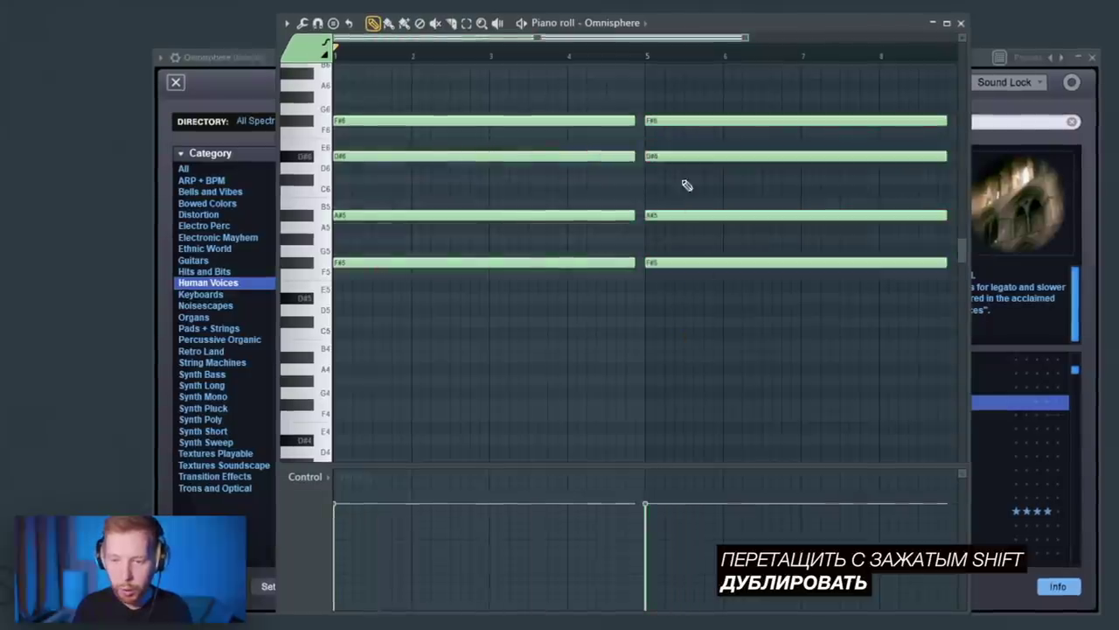
left_click(710, 121, "ctrl")
left_click(727, 264, "ctrl+shift")
key("shift+Down")
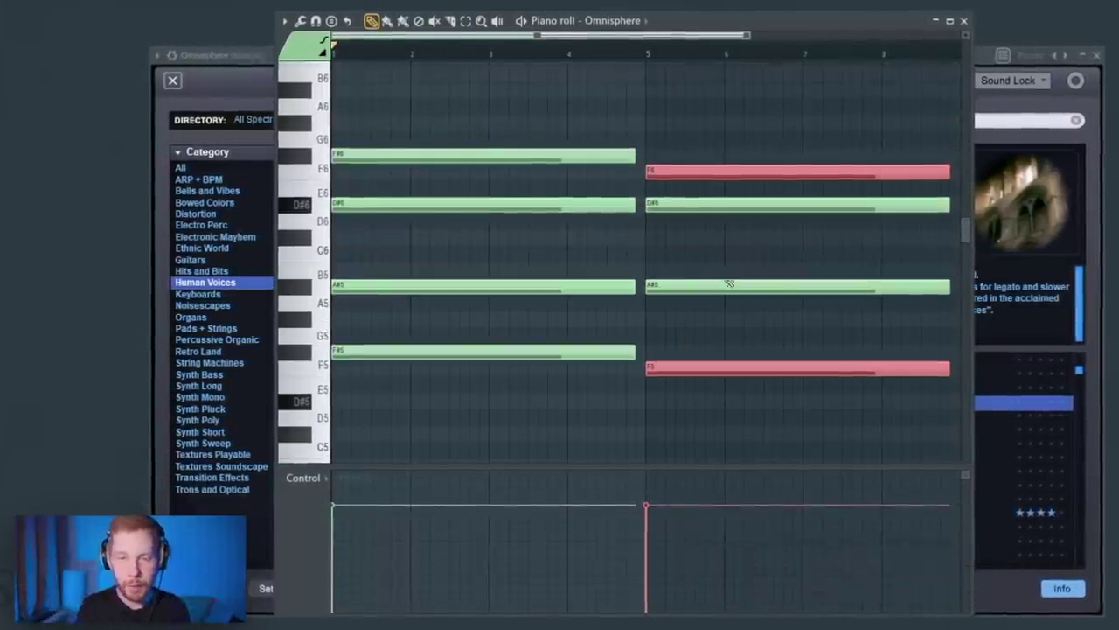
left_click(569, 49)
key("space")
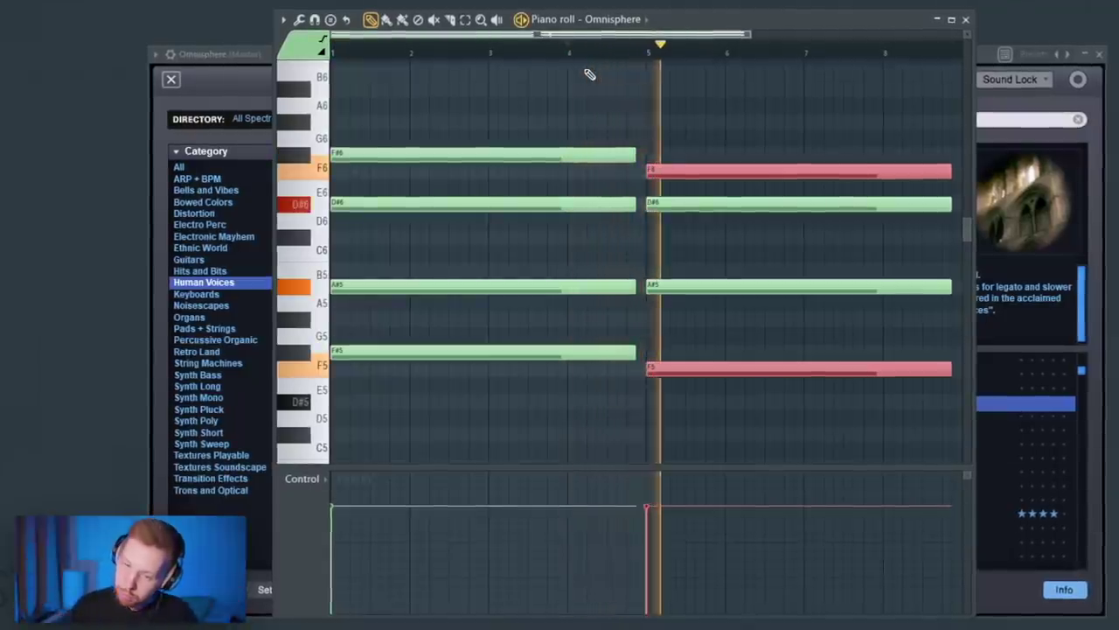
Duplicate the second chord at bar 9, revoice it to C#5, F5, C#6 and D#6, and audition it
scroll(624, 85, "down", 2)
left_click(792, 176, "ctrl")
key("space")
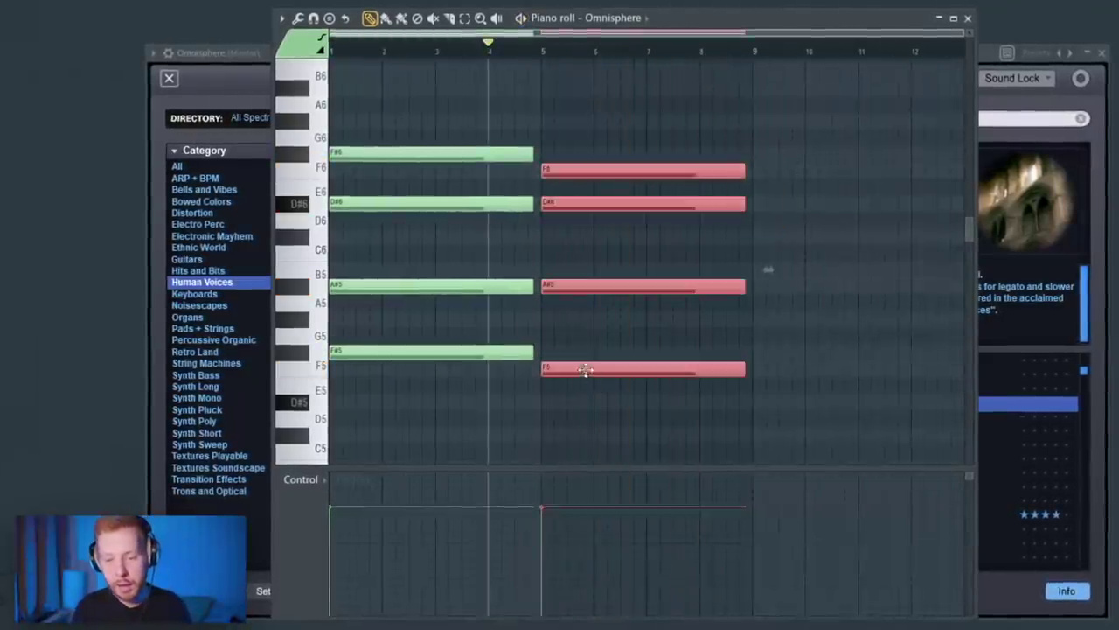
left_click_drag(586, 370, 800, 410)
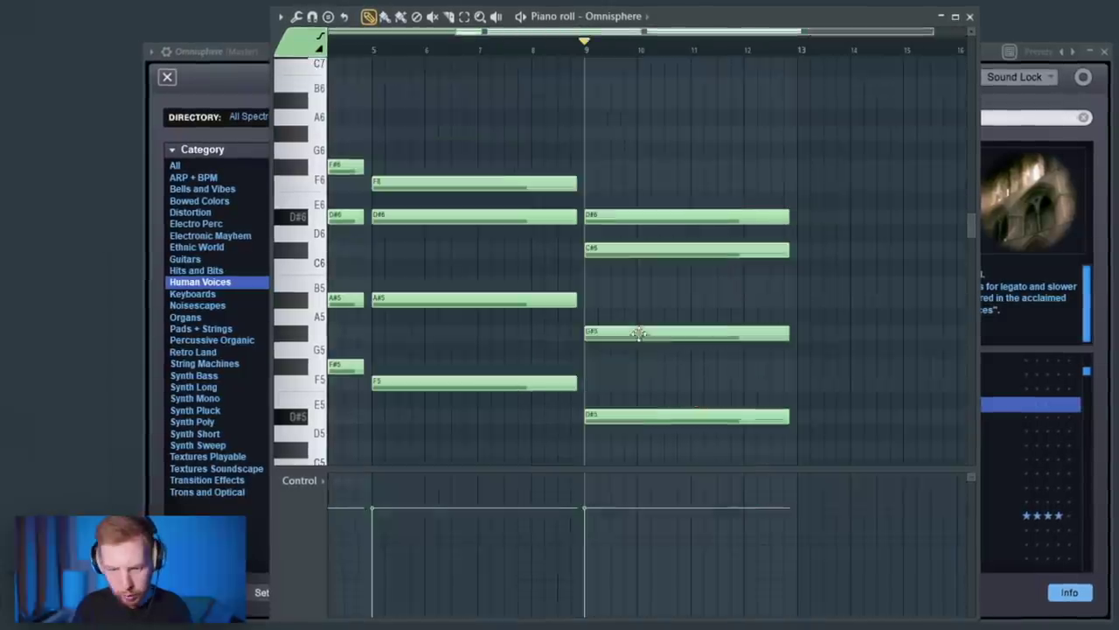
left_click_drag(639, 333, 649, 387)
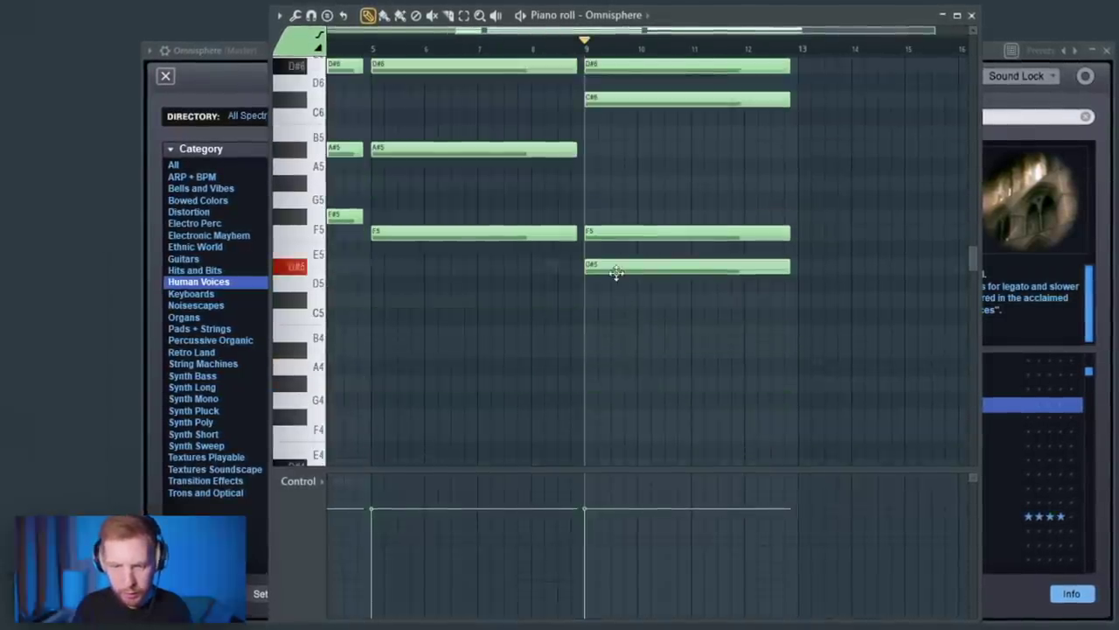
left_click_drag(617, 273, 620, 308)
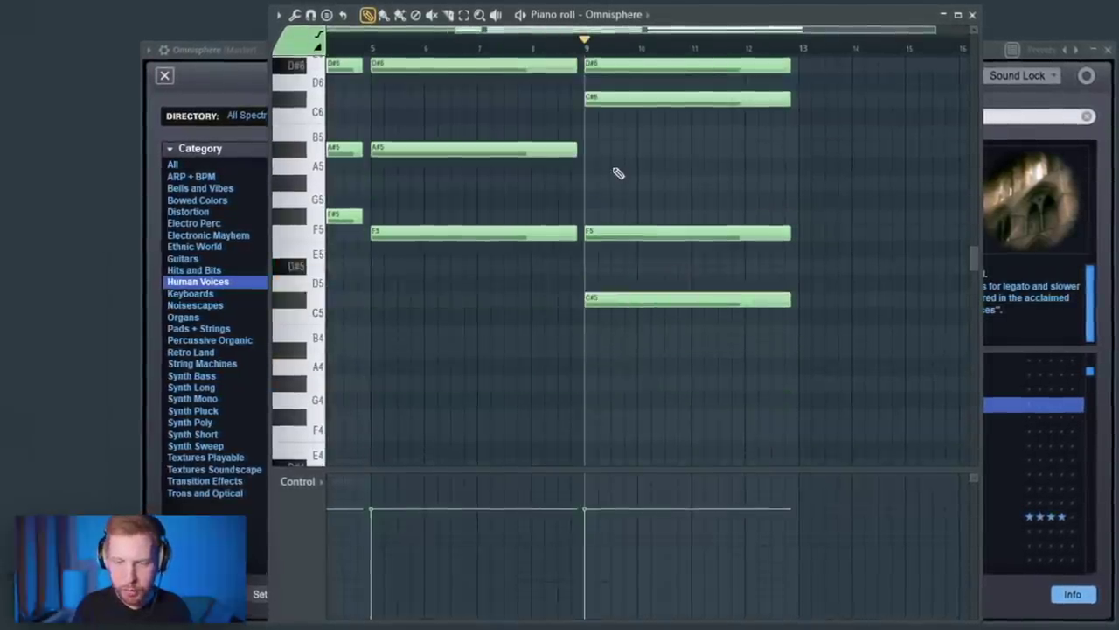
key("space")
left_click_drag(655, 172, 473, 280)
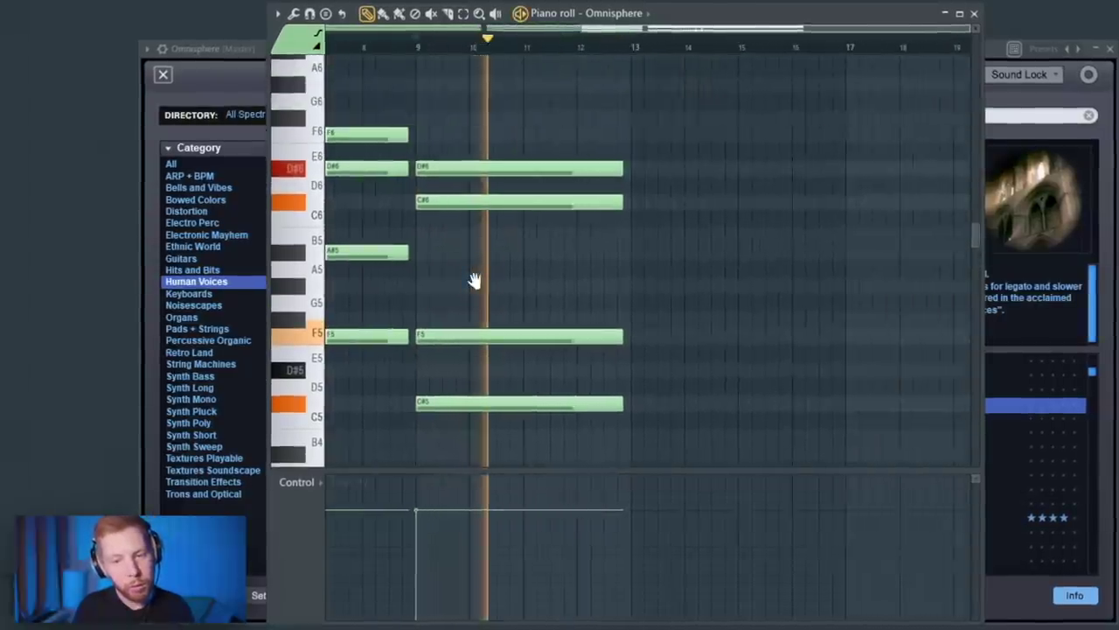
key("space")
Duplicate the third chord at bar 13 and rework it to D#6, A#5, a one-bar C#5 and a short F5 at bar 16
left_click_drag(520, 128, 653, 418)
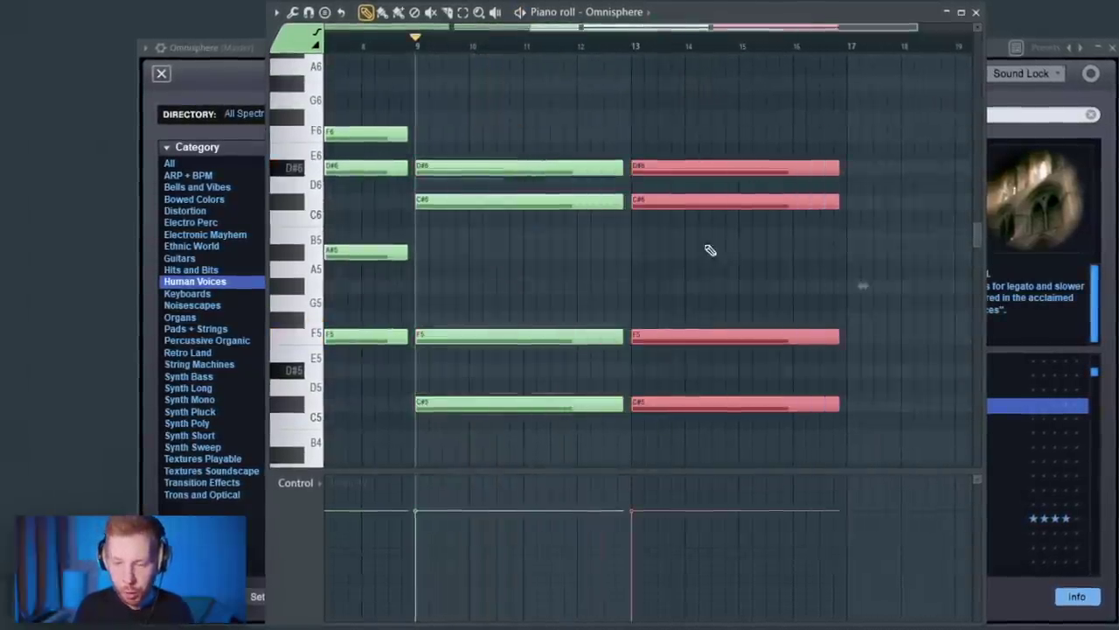
right_click(690, 337)
left_click_drag(654, 200, 657, 255)
left_click(638, 44)
key("space")
key("space")
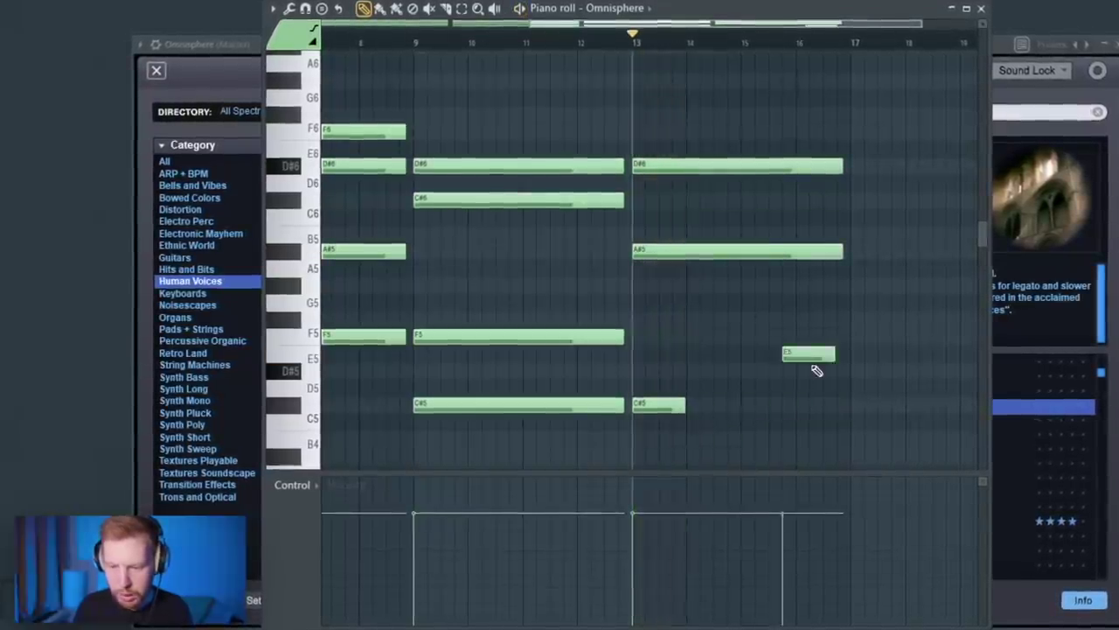
left_click_drag(823, 373, 822, 332)
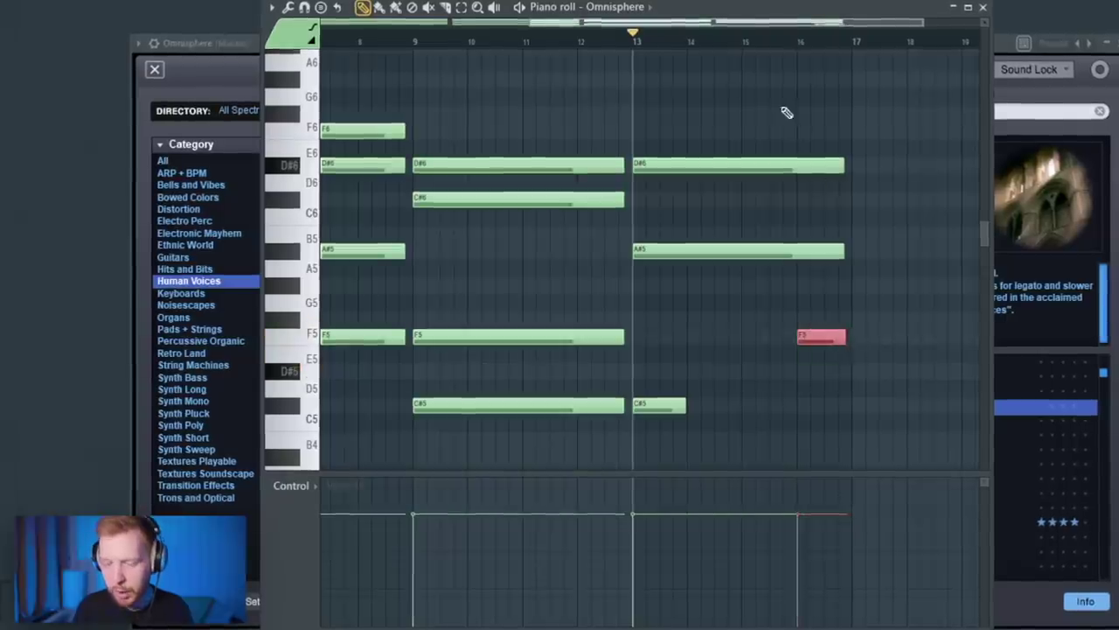
key("space")
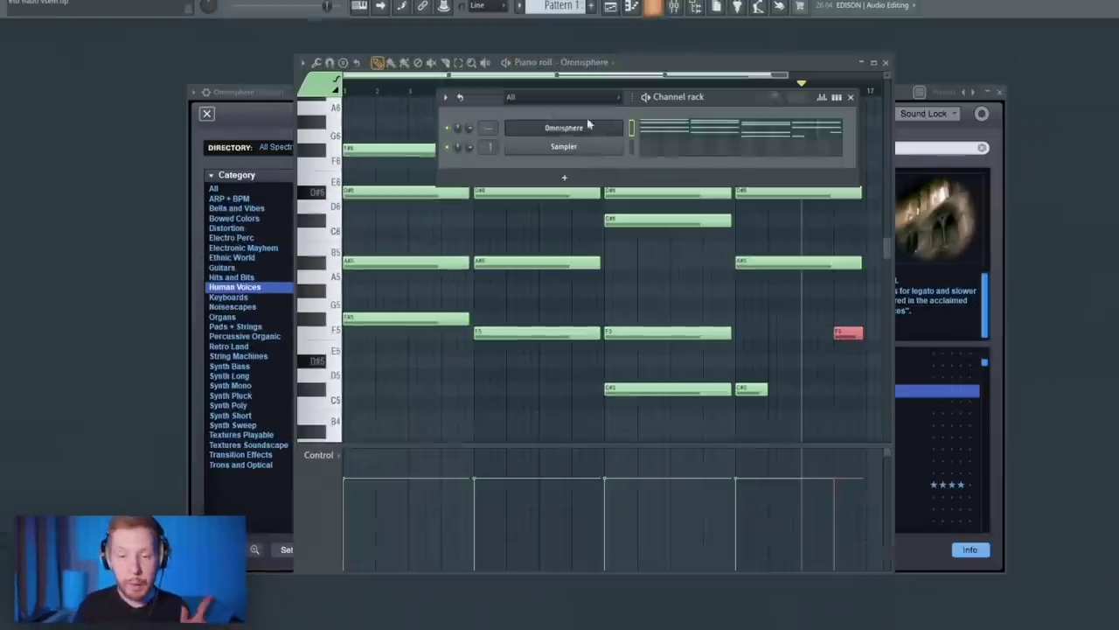
Clone the Omnisphere channel and load the Choir Full Oos - p patch in the clone
right_click(625, 116)
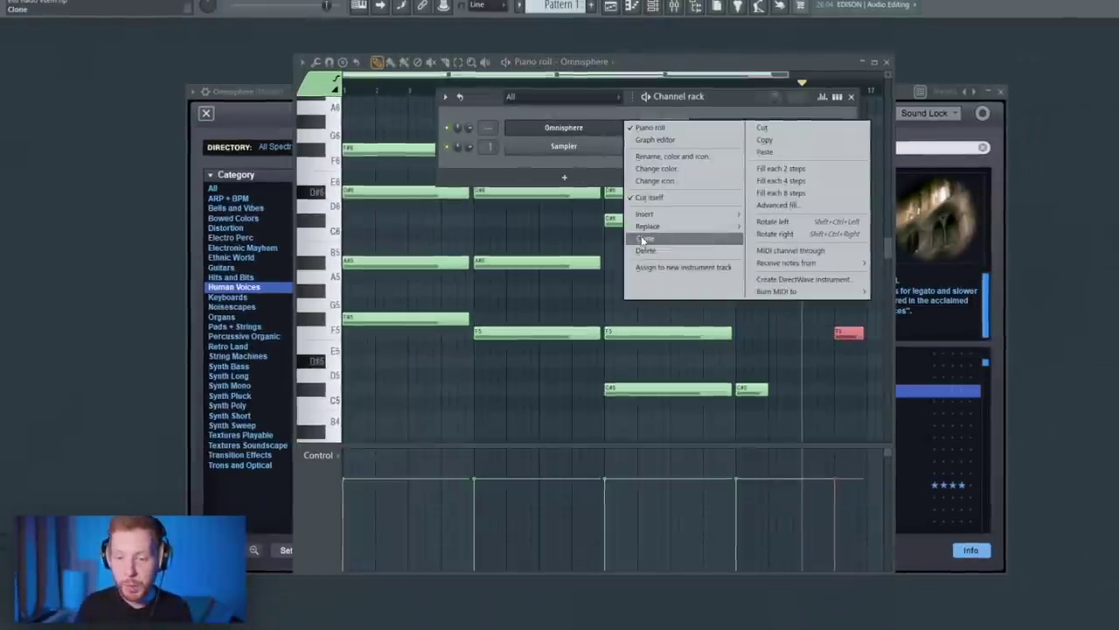
left_click(645, 237)
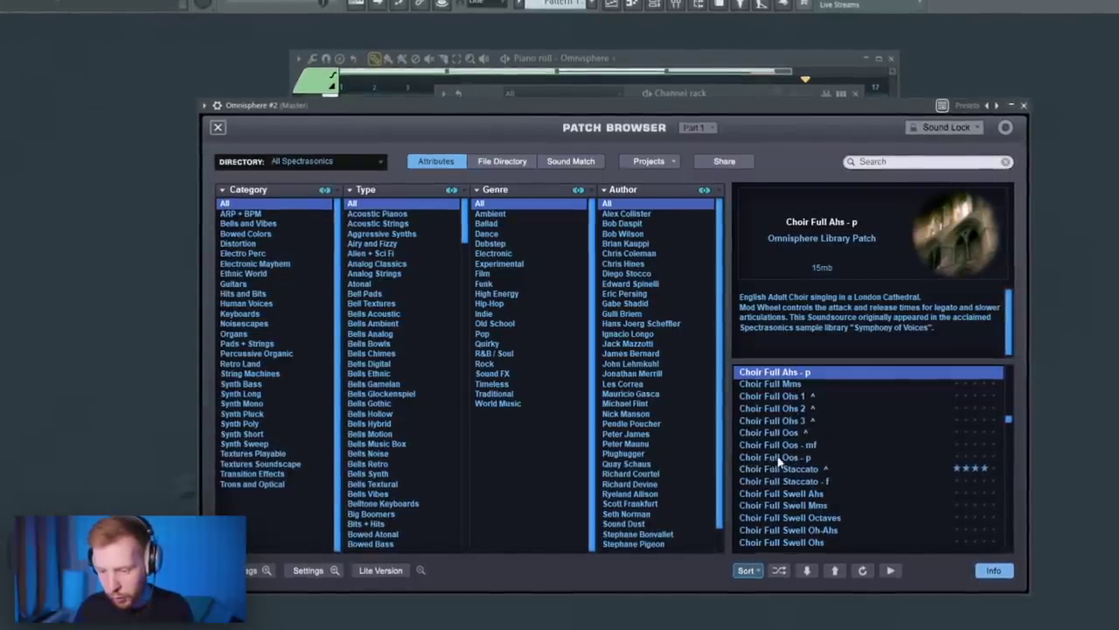
left_click(802, 460)
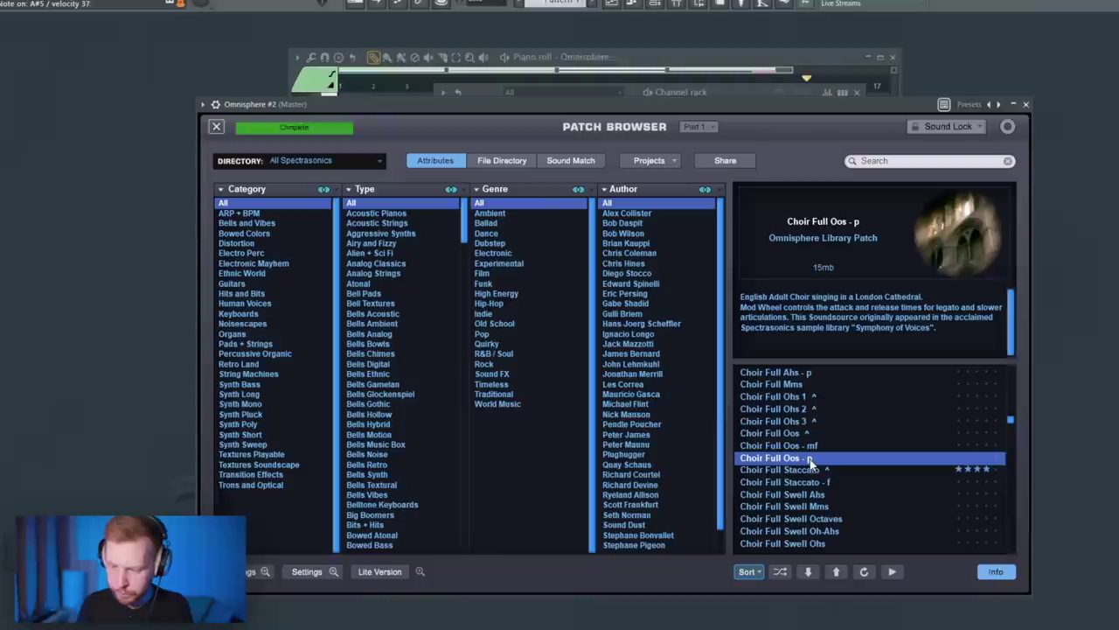
Copy the chord notes from Omnisphere to the Omnisphere #2 channel and select both channels
left_click(655, 4)
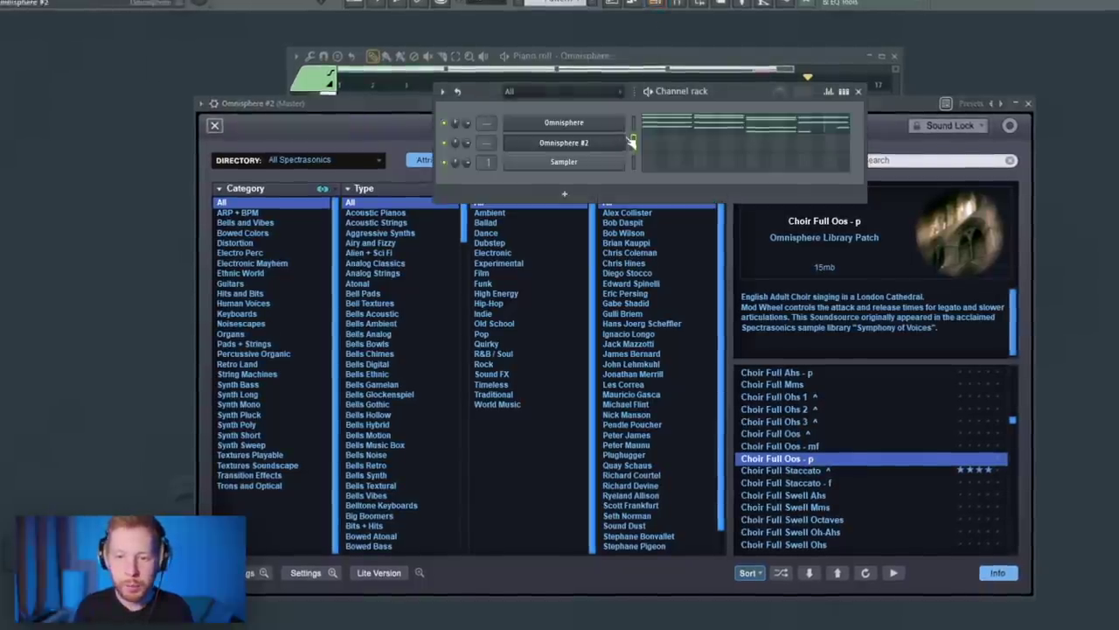
left_click(635, 126)
left_click(634, 141)
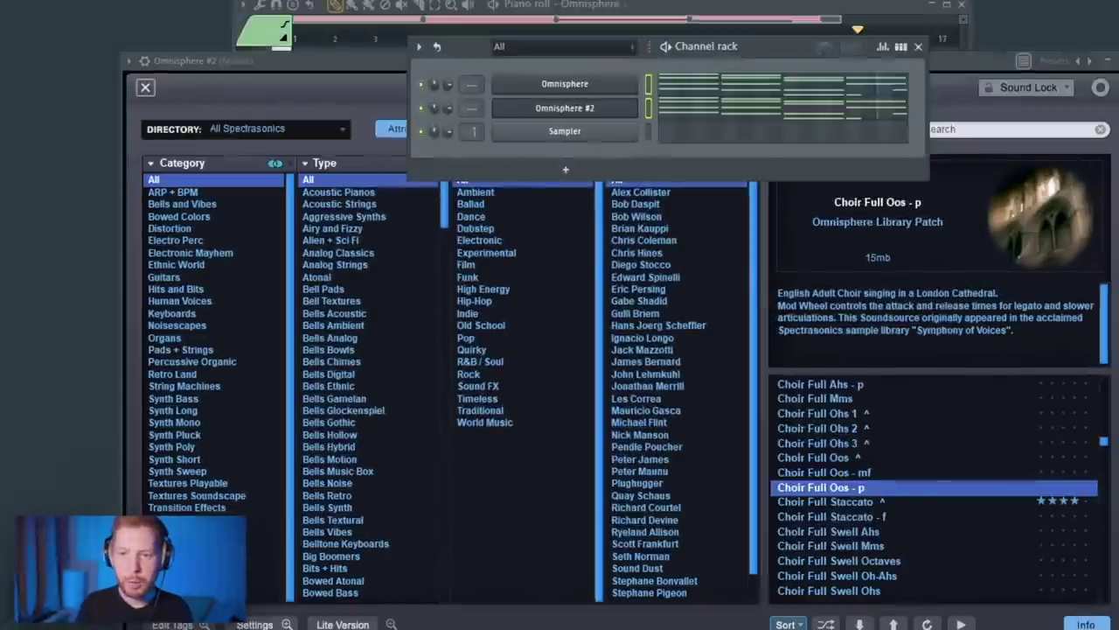
Route the two selected Omnisphere channels to mixer tracks 1 and 2 and play the pattern
key("ctrl+shift+l")
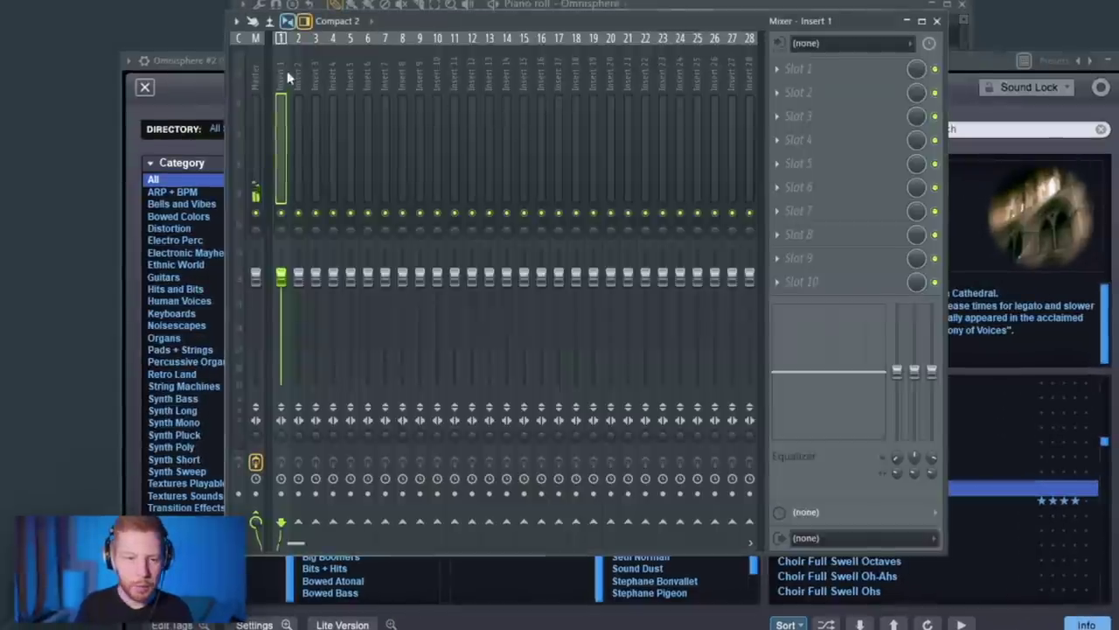
key("ctrl+shift+l")
key("space")
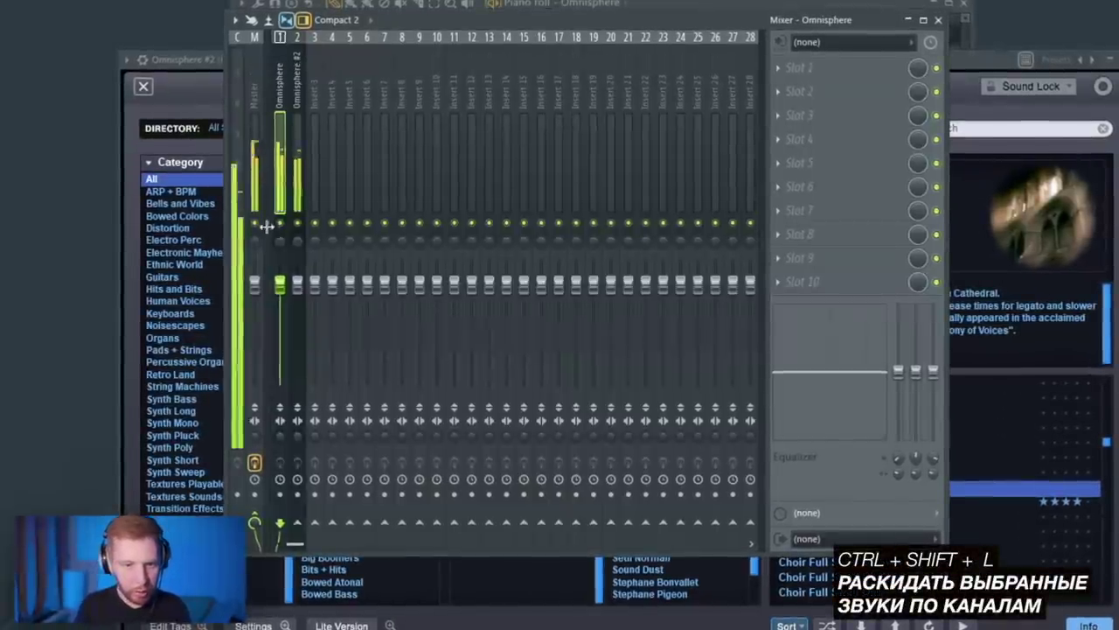
Add RC-20 Retro Color to the soloed Omnisphere mixer track and switch off its Noise, Wobble, Distort and Magnetic modules
right_click(282, 213)
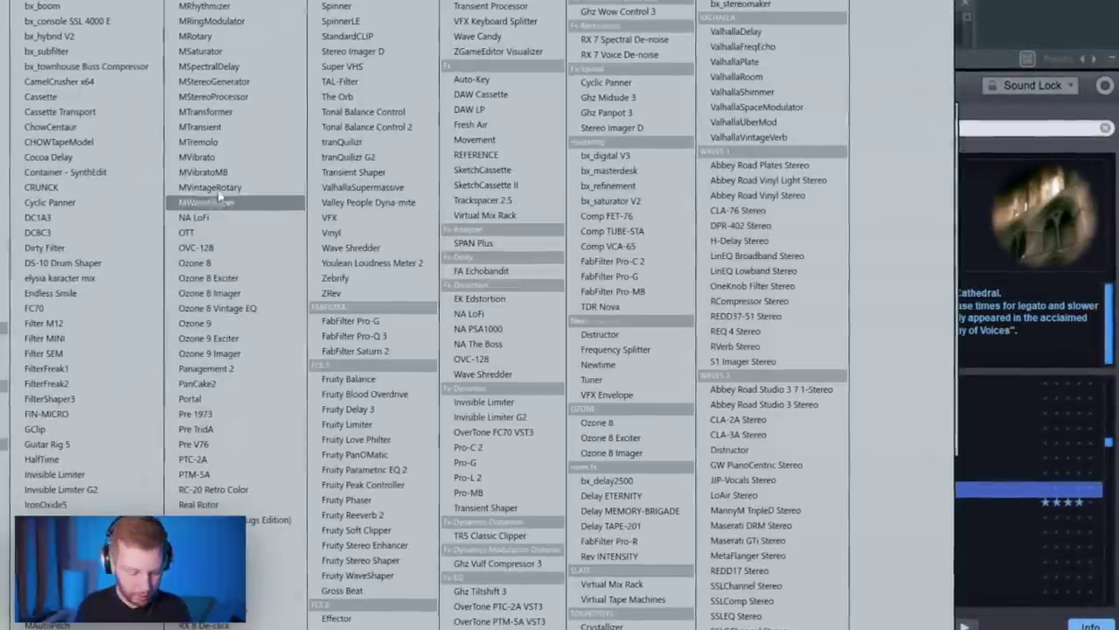
left_click(214, 489)
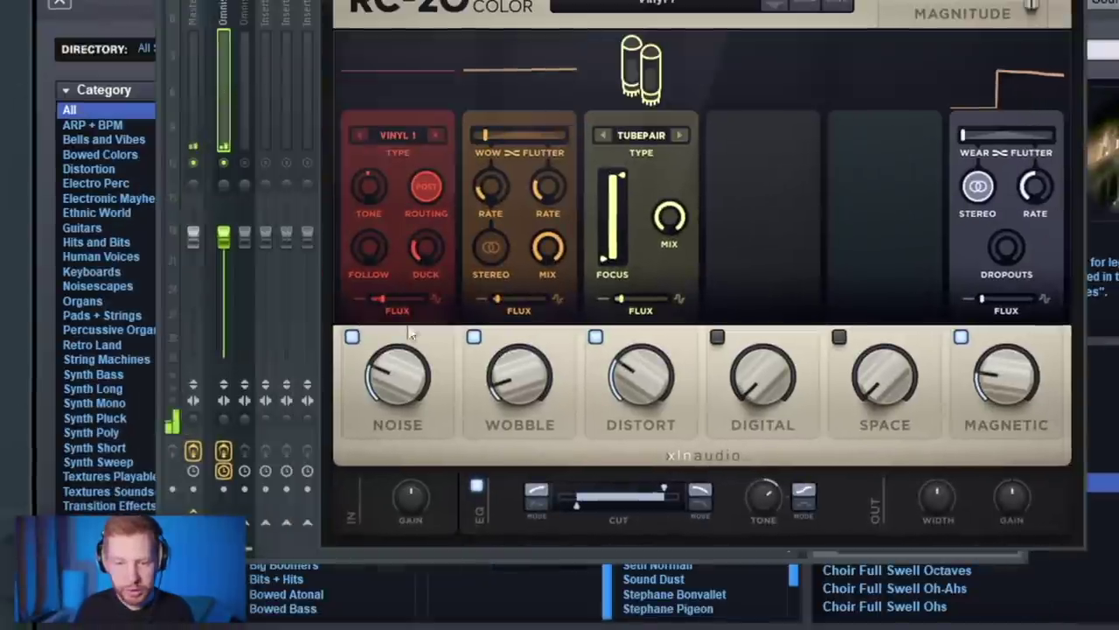
left_click(351, 337)
left_click(473, 337)
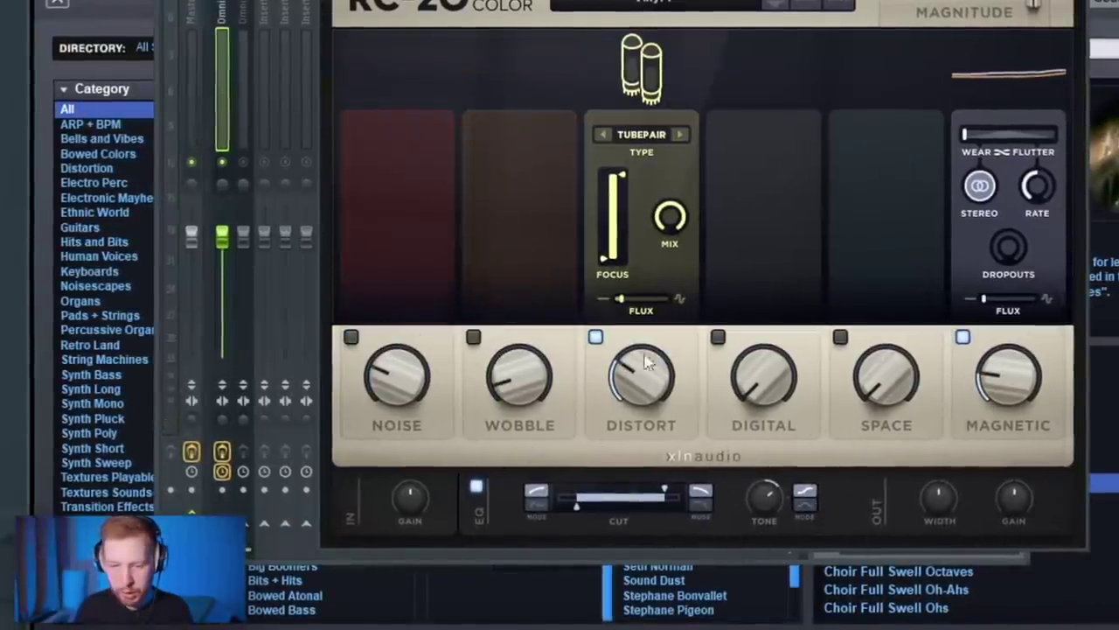
left_click(596, 337)
left_click(963, 337)
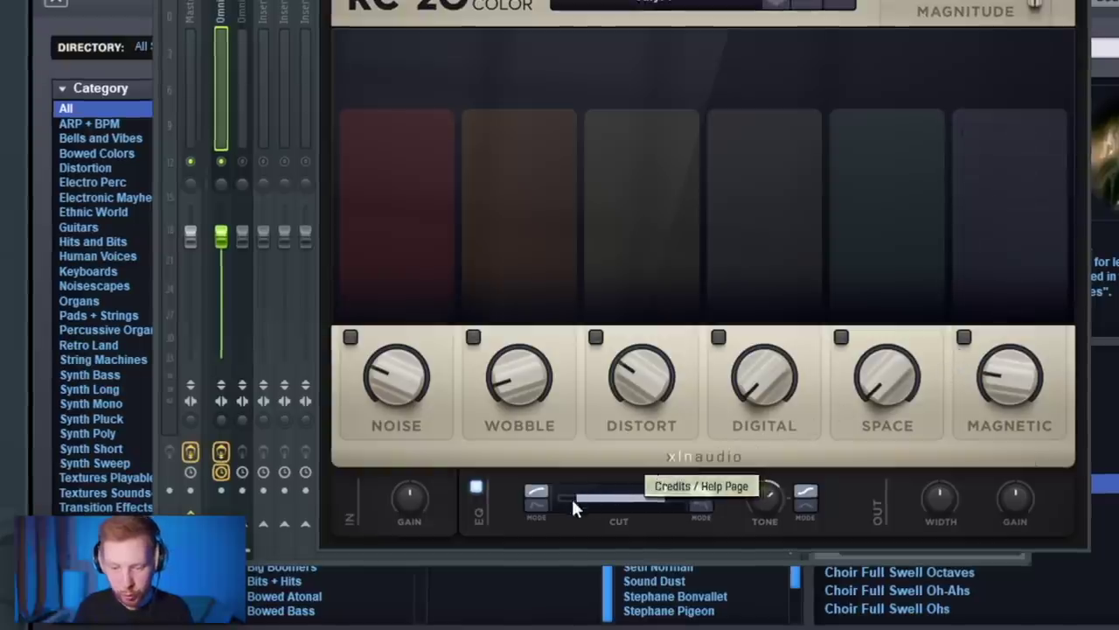
Raise the low cut of RC-20's EQ and copy the plugin with its settings to the Omnisphere #2 mixer track
left_click_drag(576, 502, 602, 507)
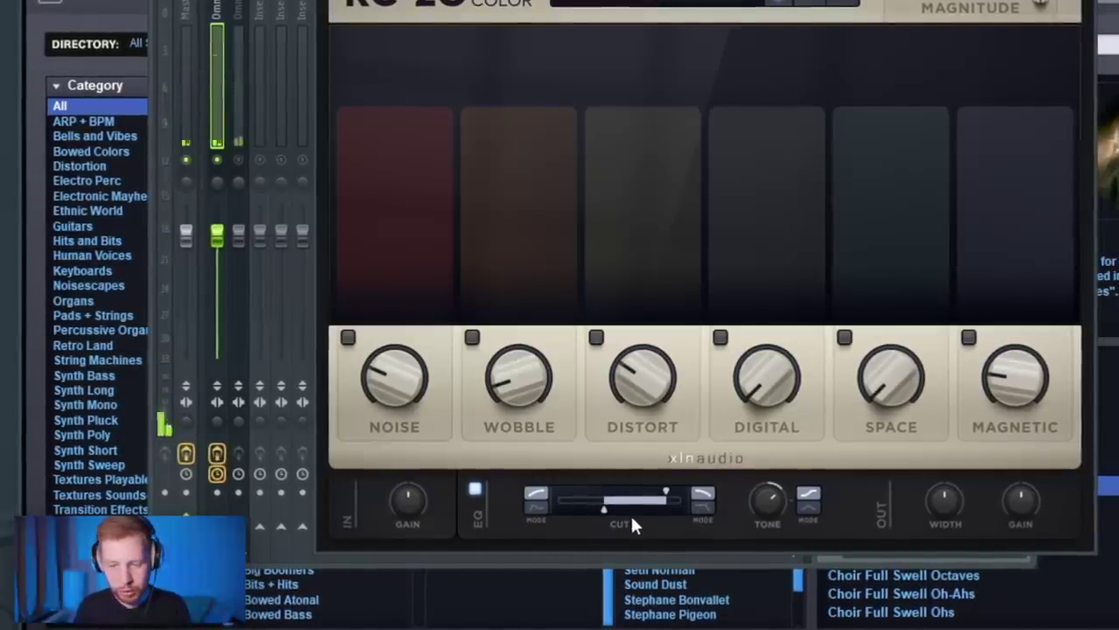
mouse_move(631, 515)
left_mouse_down()
mouse_move(671, 518)
mouse_move(656, 508)
mouse_move(612, 516)
left_mouse_up()
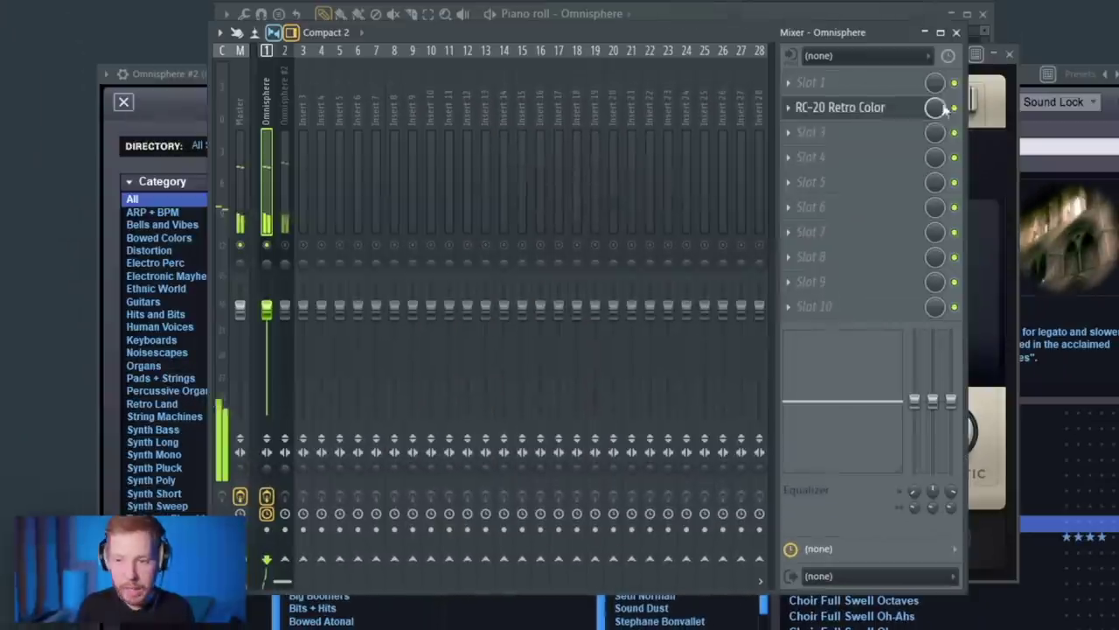
left_click(789, 116)
left_click_drag(817, 206, 289, 102)
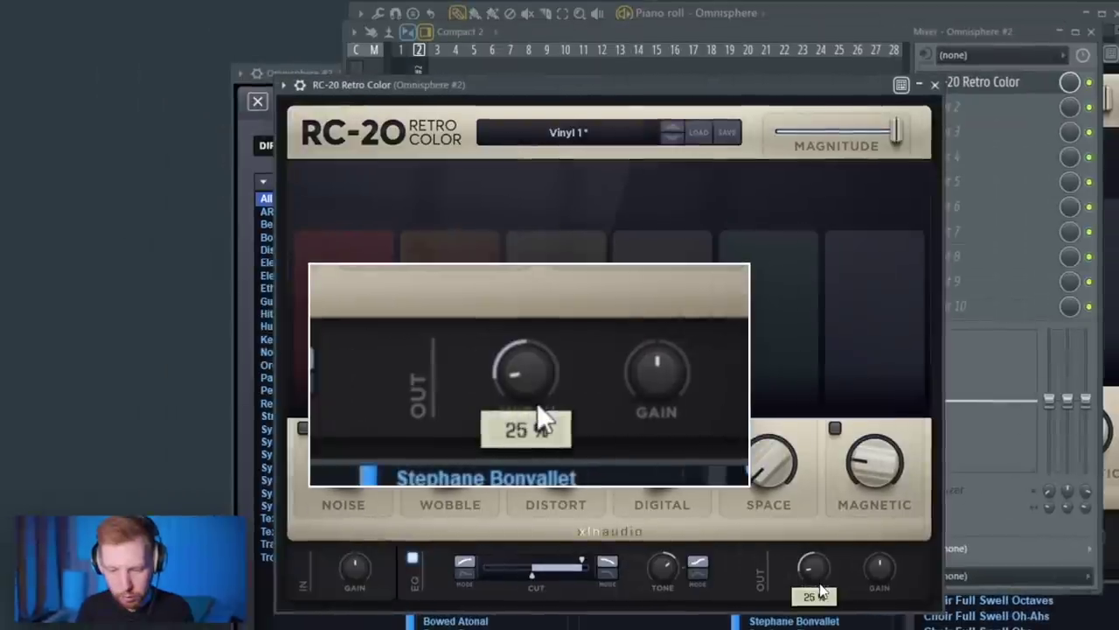
Set RC-20's output width on the Omnisphere #2 track to 23 % and adjust its EQ low cut slightly
left_click_drag(813, 566, 813, 571)
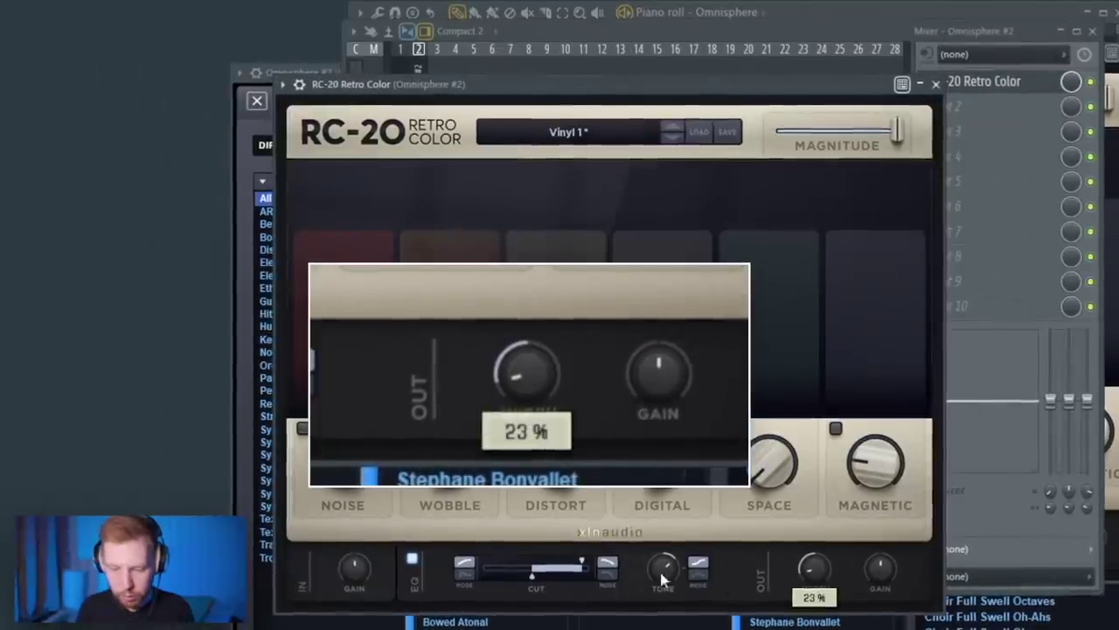
left_click_drag(533, 577, 537, 578)
Lower the Omnisphere mixer track's volume clearly and the Omnisphere #2 track's volume slightly to balance the two layers
key("F9")
left_click_drag(399, 309, 399, 340)
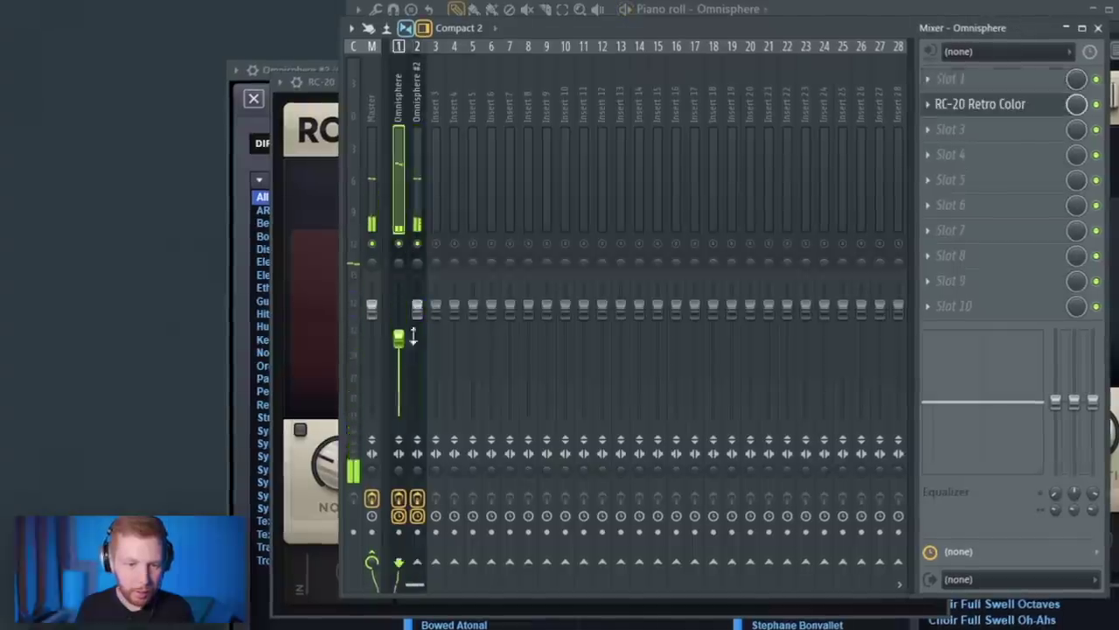
left_click(417, 309)
left_click(401, 337)
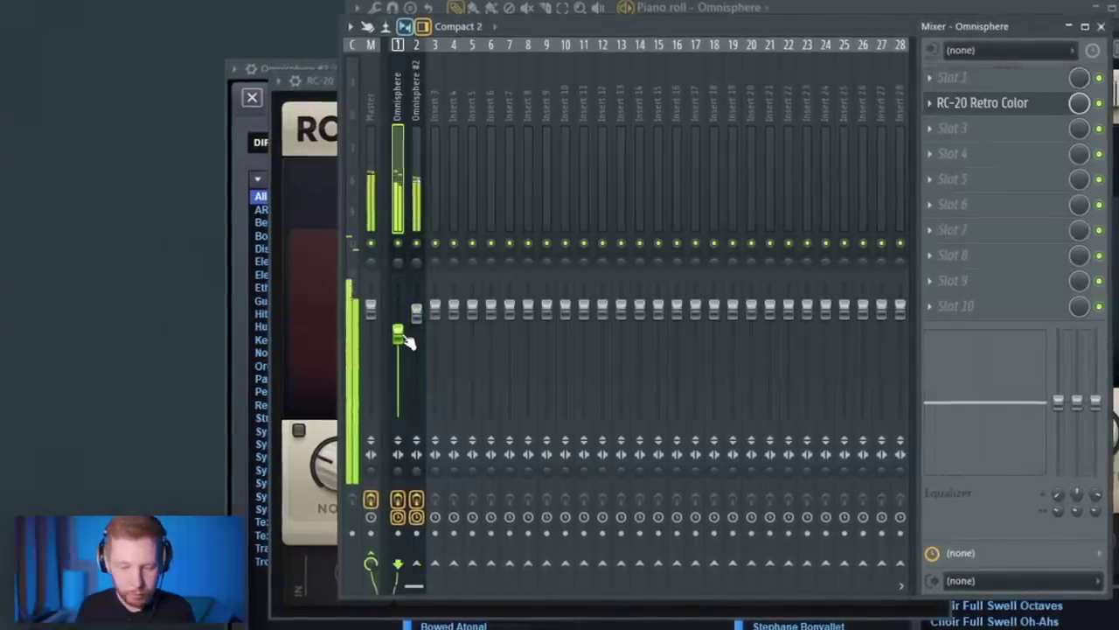
Select both Omnisphere mixer tracks, route them only to Insert 3, and toggle playback
left_click(424, 225, "ctrl")
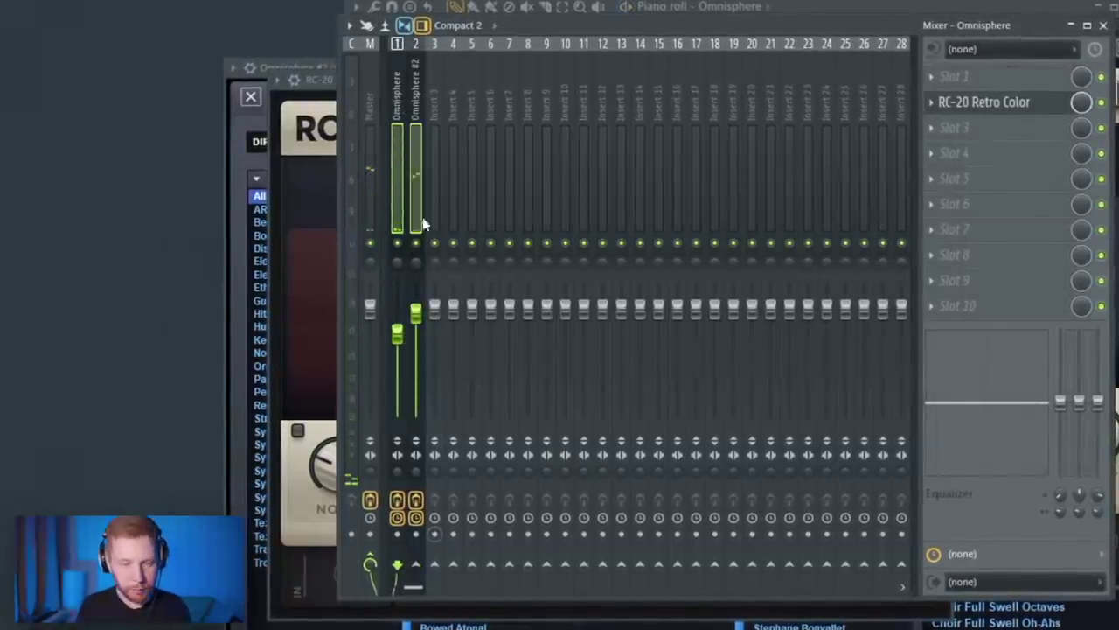
right_click(434, 565)
left_click(472, 588)
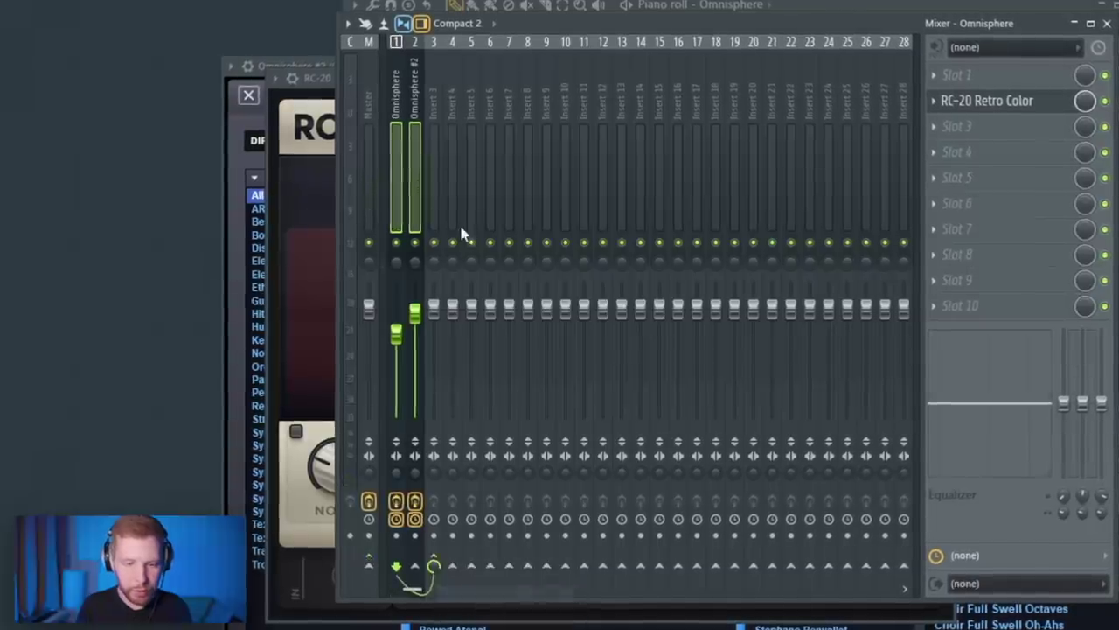
key("space")
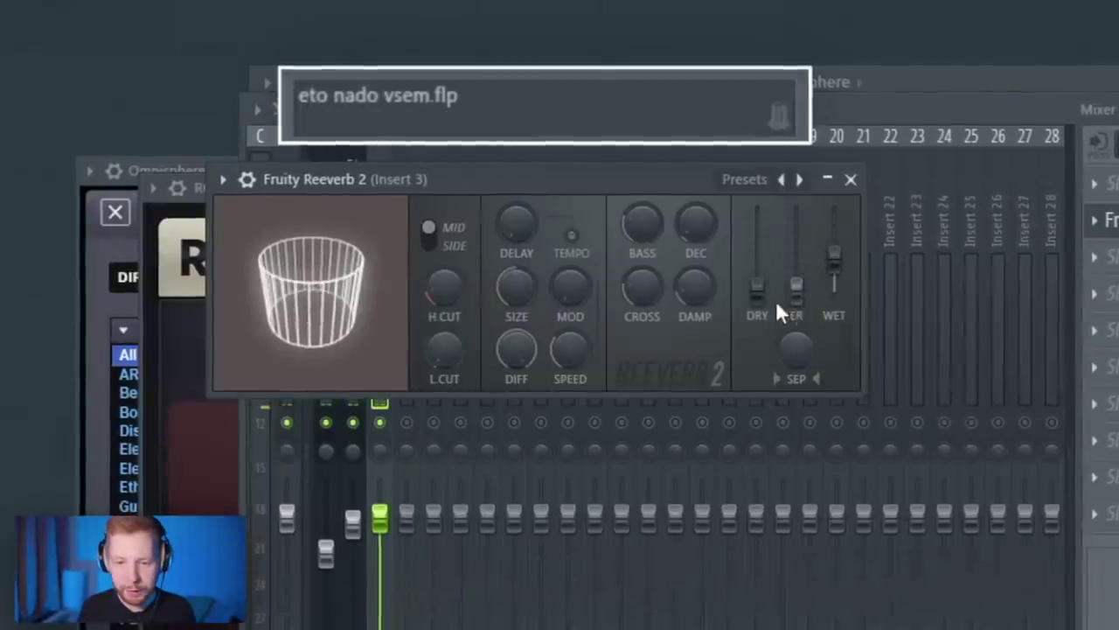
Raise the wet level, room size, low cut and high cut of Fruity Reeverb 2 on Insert 3
left_click_drag(836, 257, 836, 223)
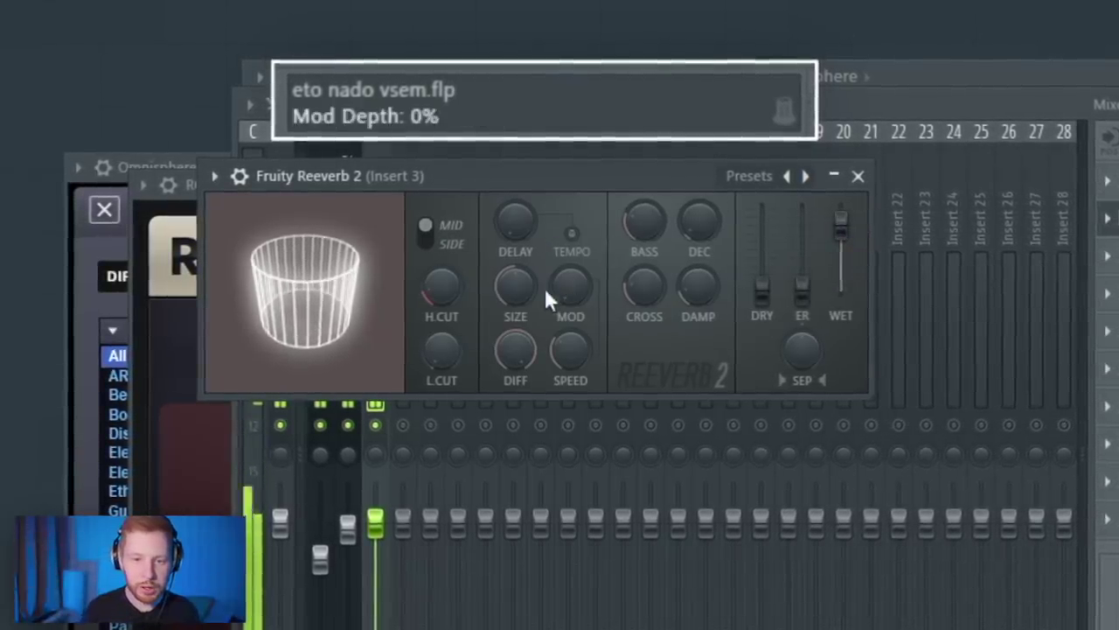
left_click_drag(515, 289, 515, 262)
left_click_drag(442, 351, 443, 293)
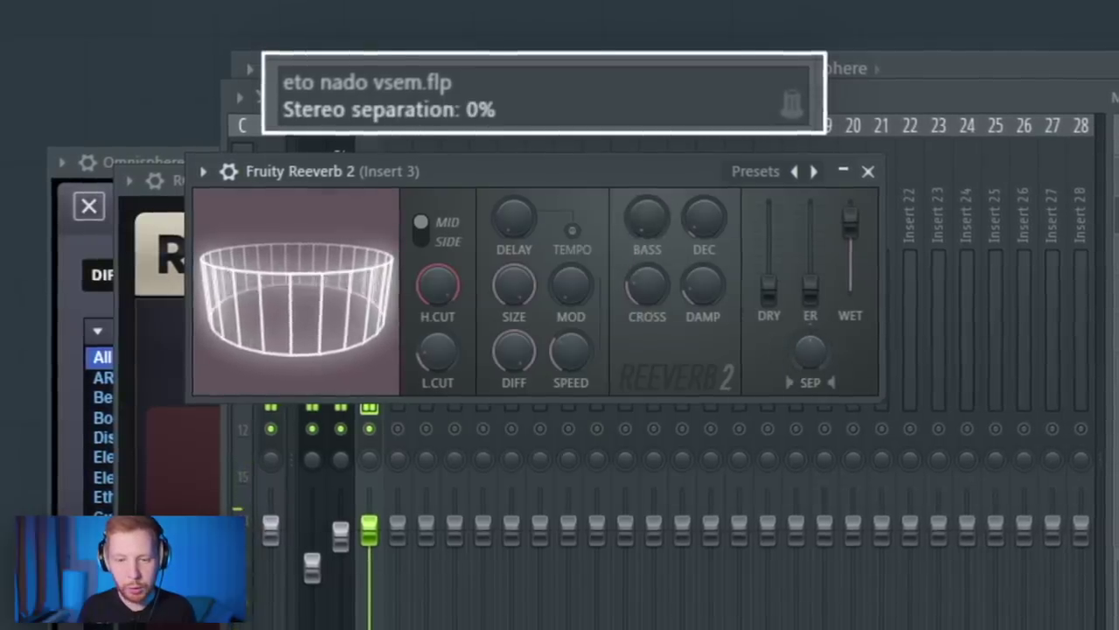
left_click_drag(807, 350, 807, 350)
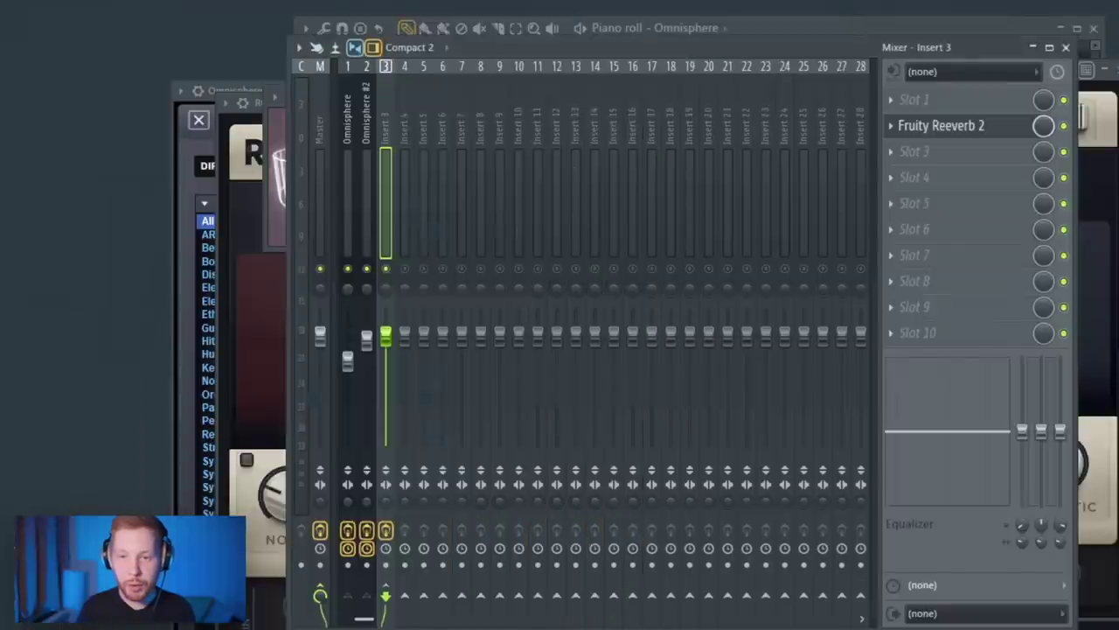
Insert a FLEX instrument channel and choose the Cruncher preset from its Bass type
key("F6")
right_click(742, 114)
mouse_move(787, 232)
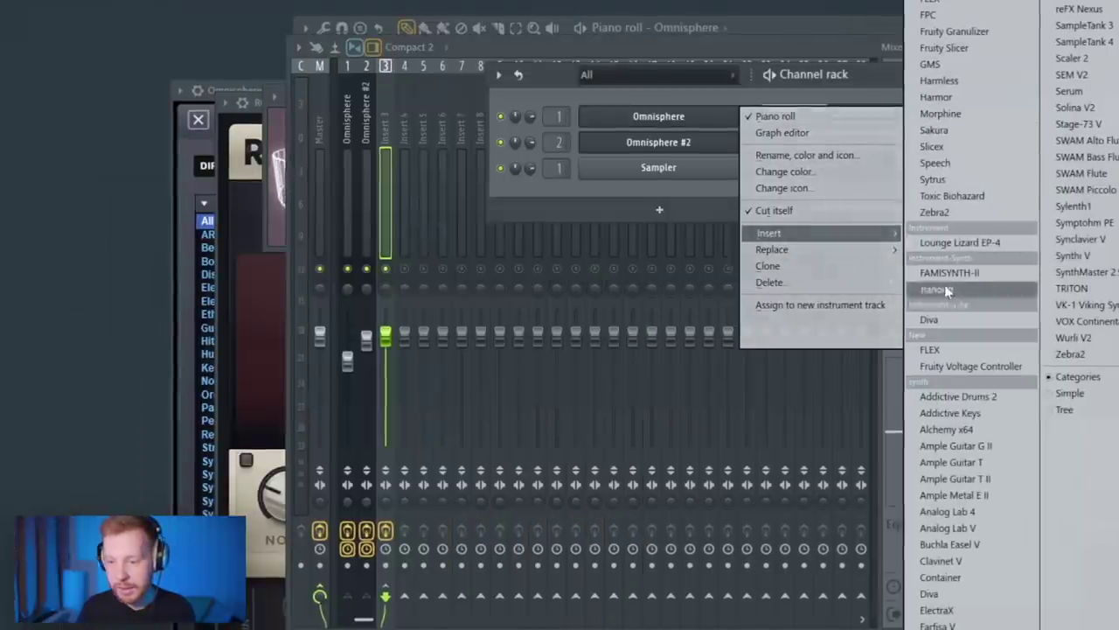
left_click(933, 350)
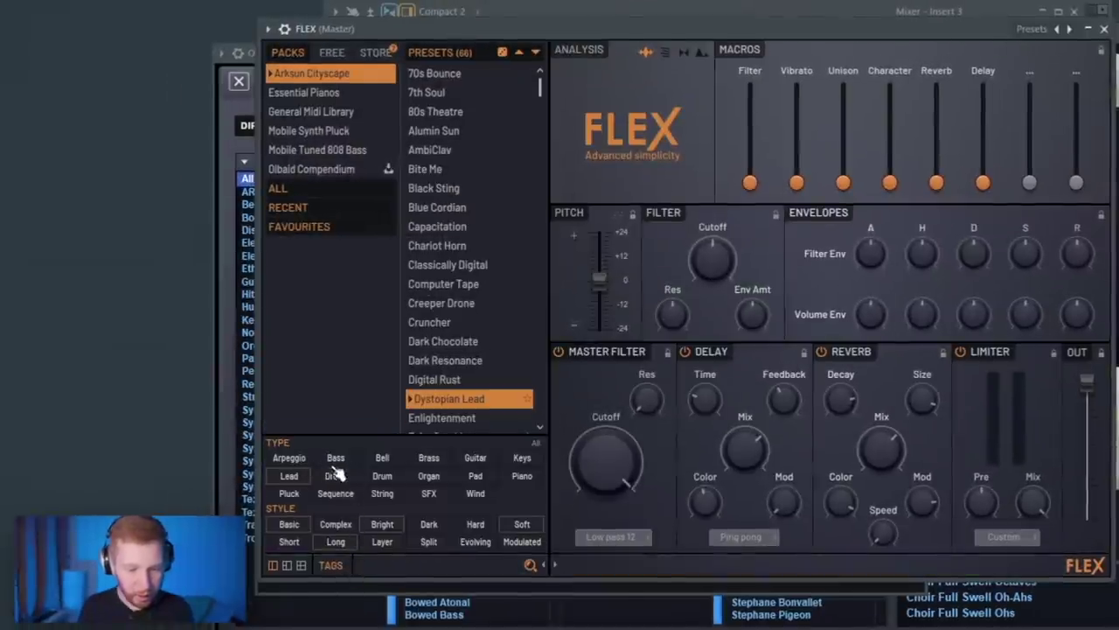
left_click(335, 458)
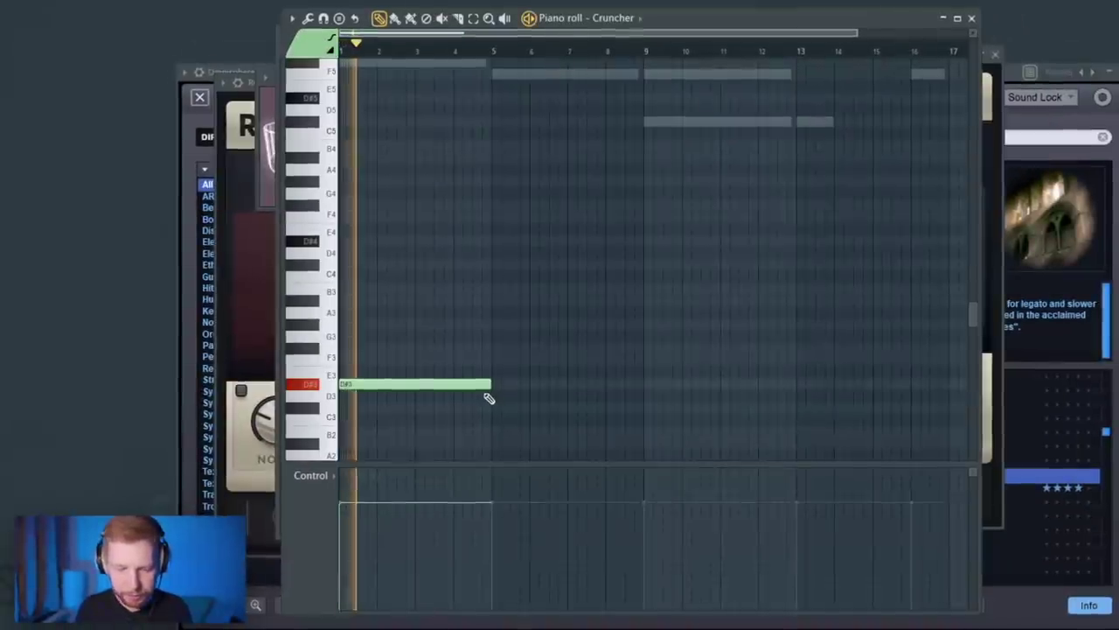
Write the Cruncher phrase in bars 1 to 4 with F3, F#3, F3, a shortened D#3 and a closing A#3
key("space")
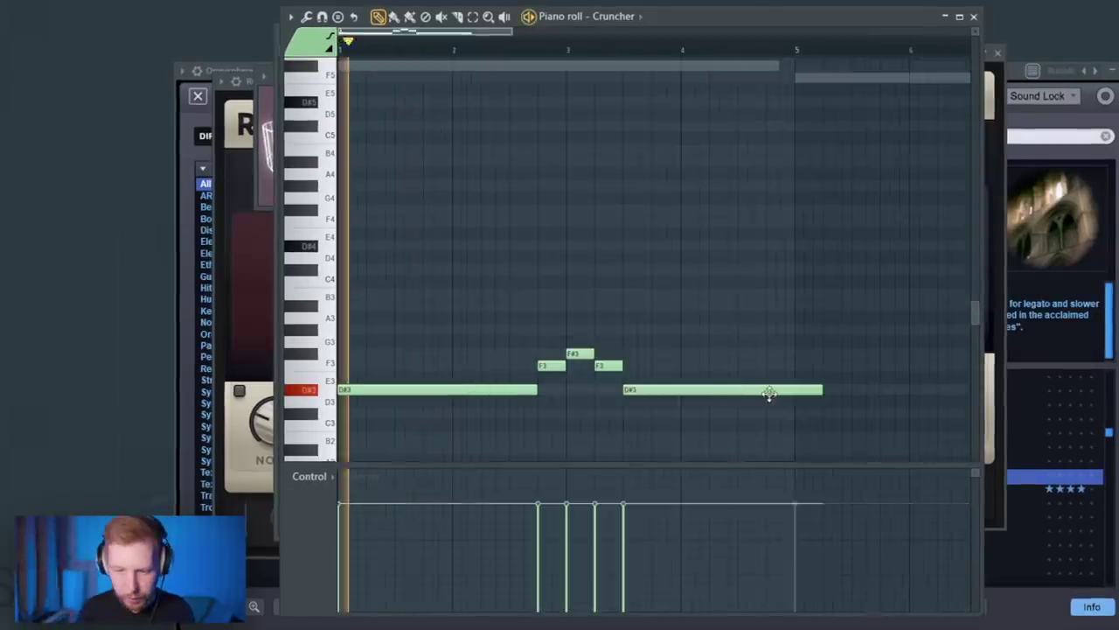
key("space")
scroll(767, 393, "down", 2)
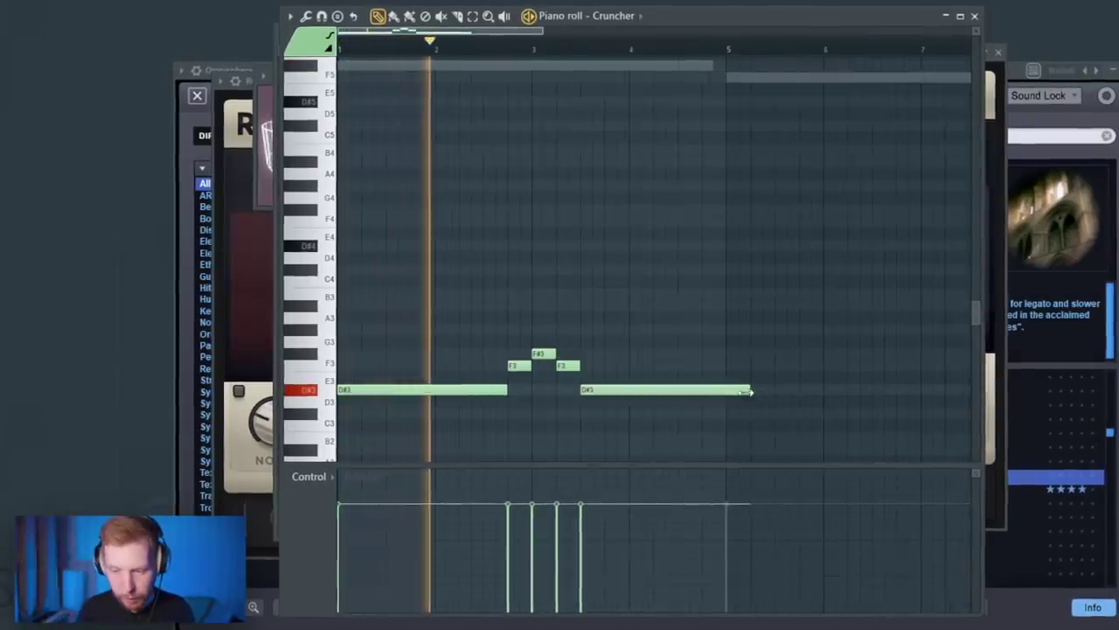
left_click_drag(763, 394, 677, 392)
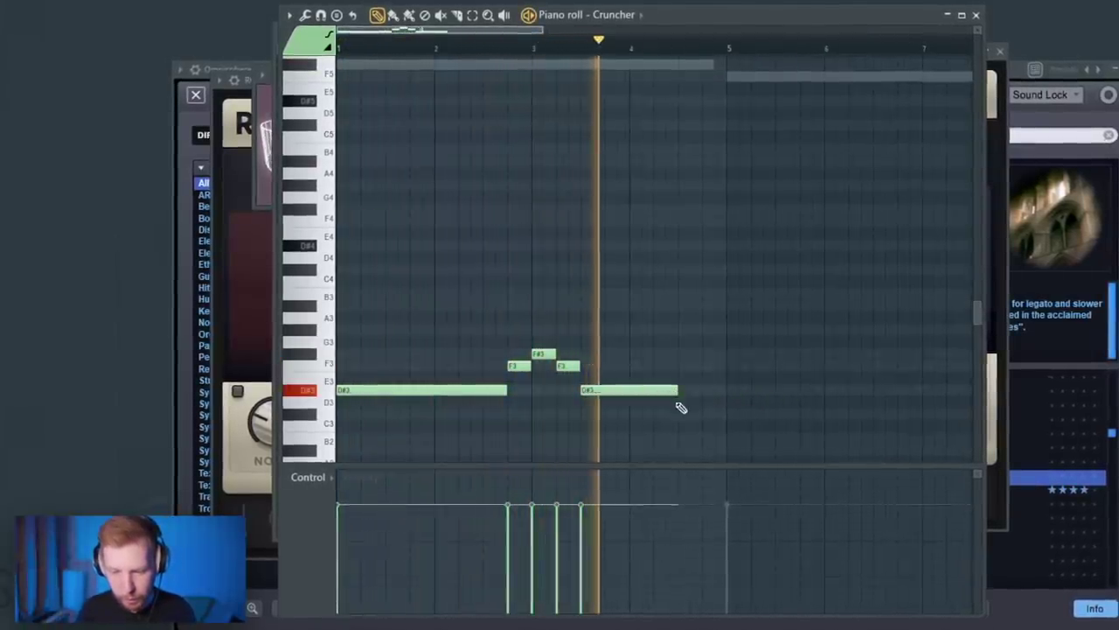
left_click(686, 335)
Fill bars 5 to 8 of the bass line with A#2 notes separated by a short A#3 and a short A#4
left_click_drag(619, 393, 776, 414, "shift")
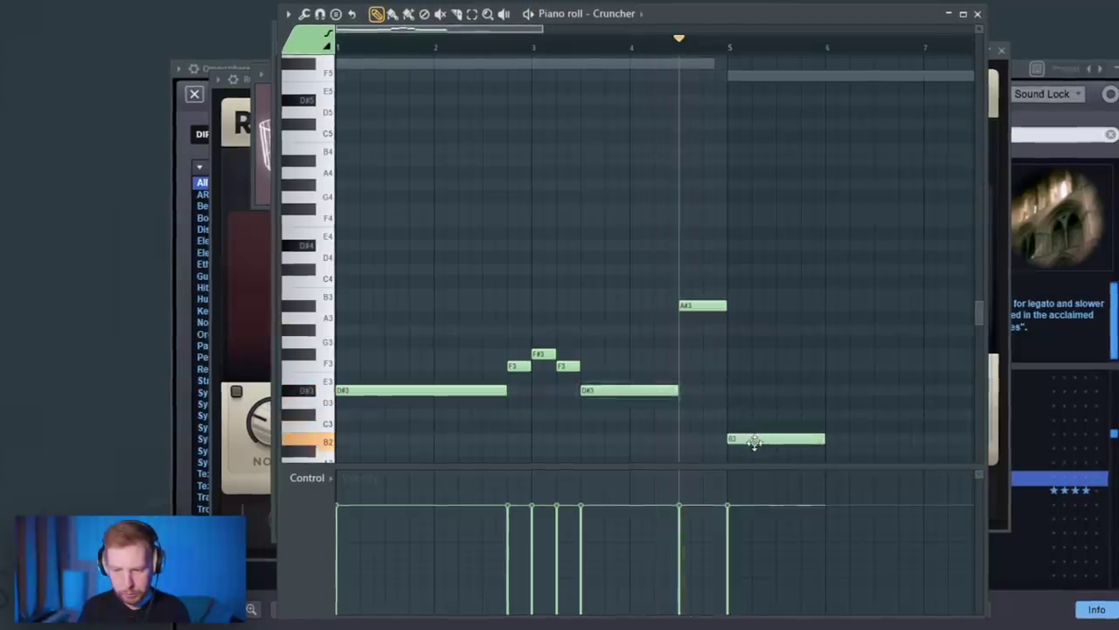
key("space")
scroll(764, 400, "down", 3)
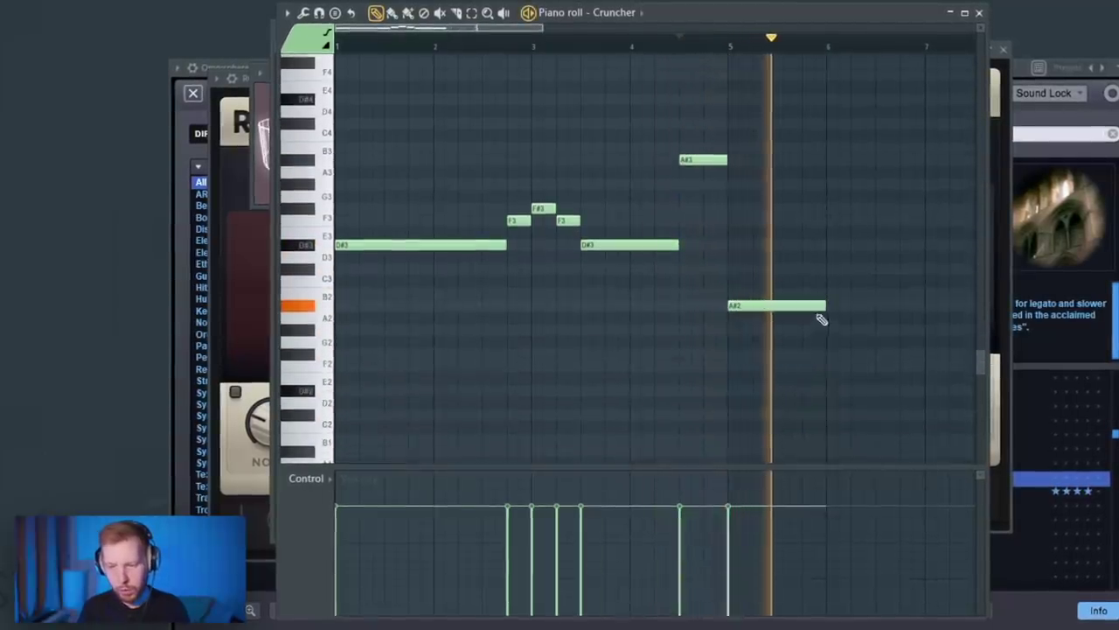
left_click_drag(841, 352, 506, 366)
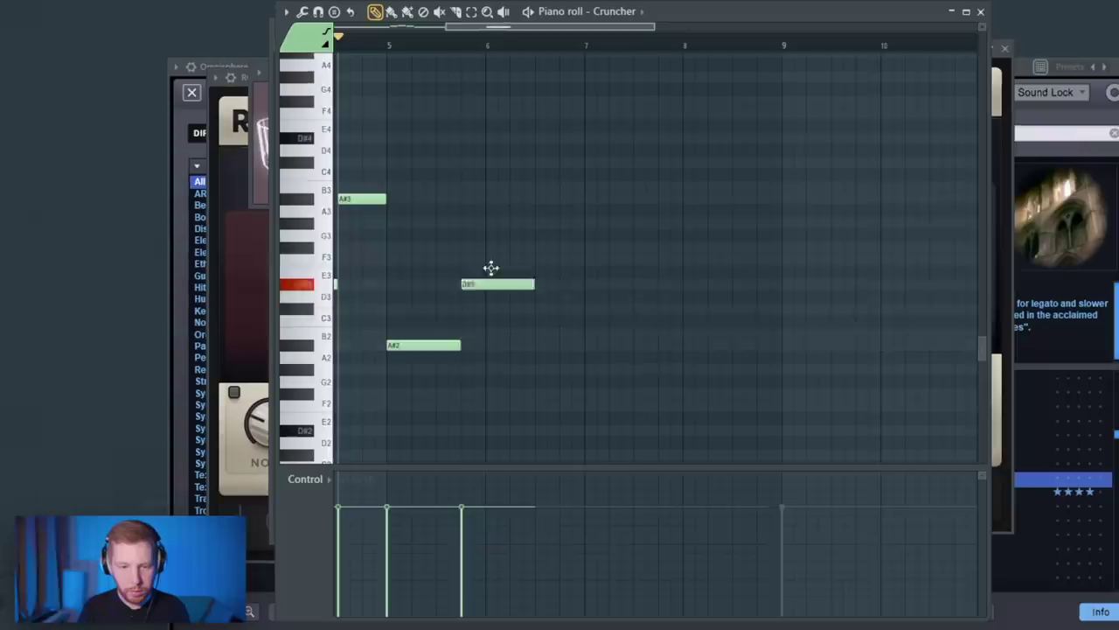
left_click_drag(531, 201, 482, 200)
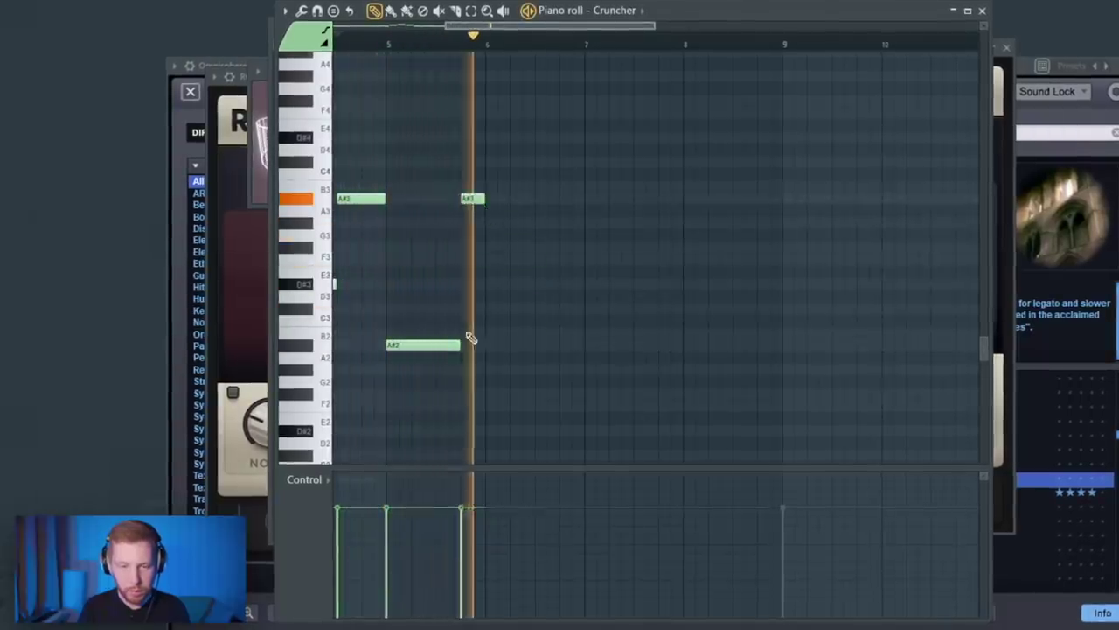
left_click_drag(412, 350, 511, 341, "shift")
key("space")
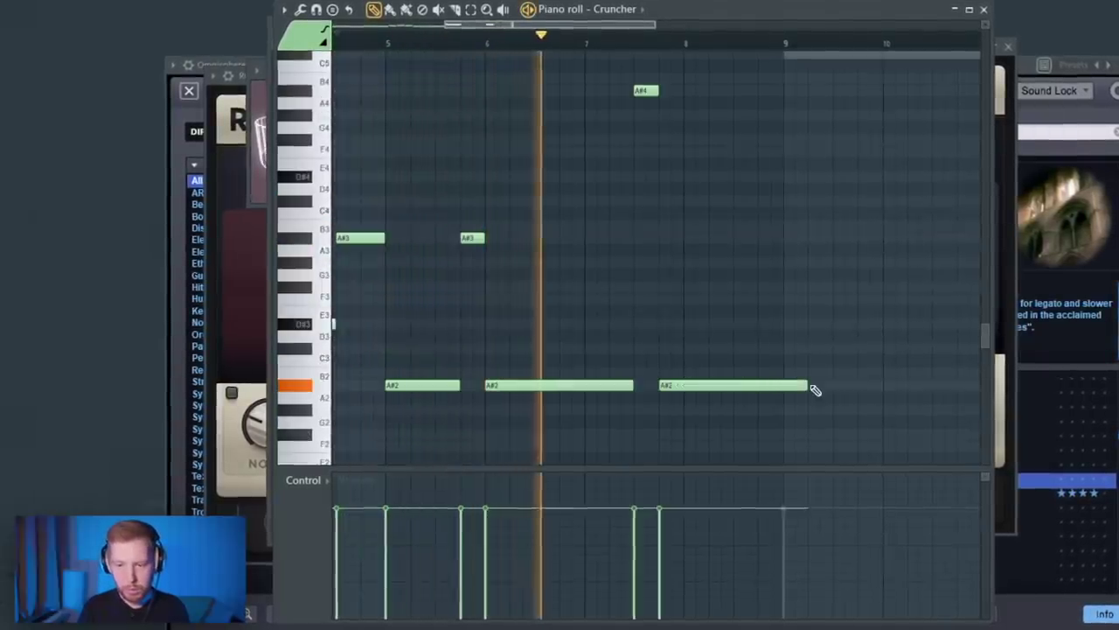
left_click_drag(812, 386, 683, 399)
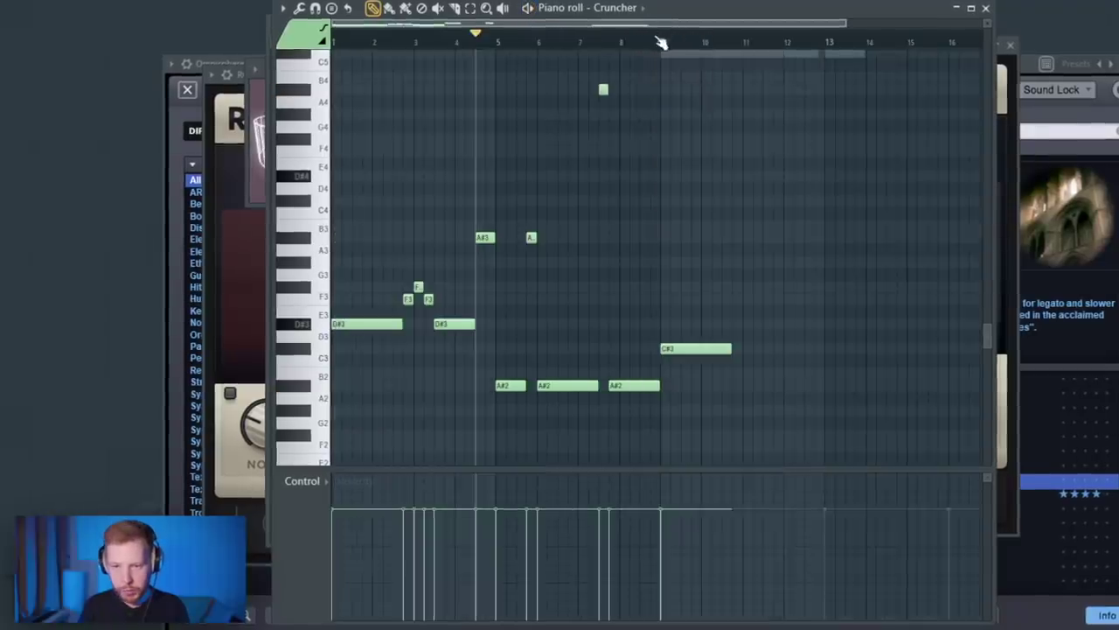
Extend the C#3 bass note from bar 9 to bar 13 and add a four-bar D#3 after it
left_click(662, 40)
left_click_drag(732, 348, 852, 328)
left_click(864, 324)
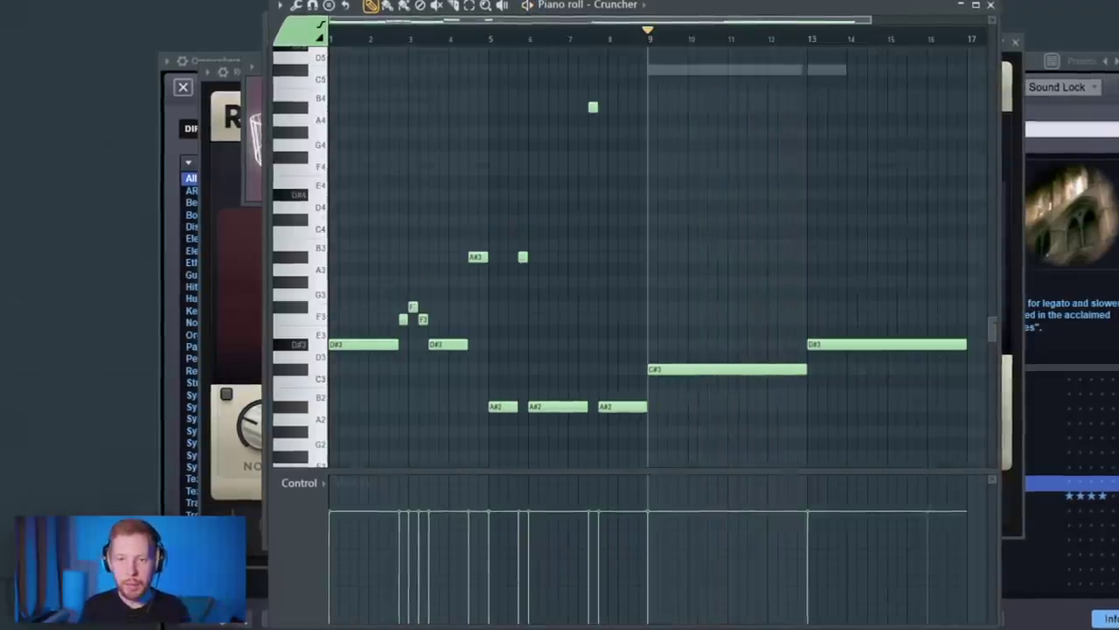
Enable Mono and Porta polyphony in the Cruncher channel's miscellaneous settings
key("F6")
left_click(627, 85)
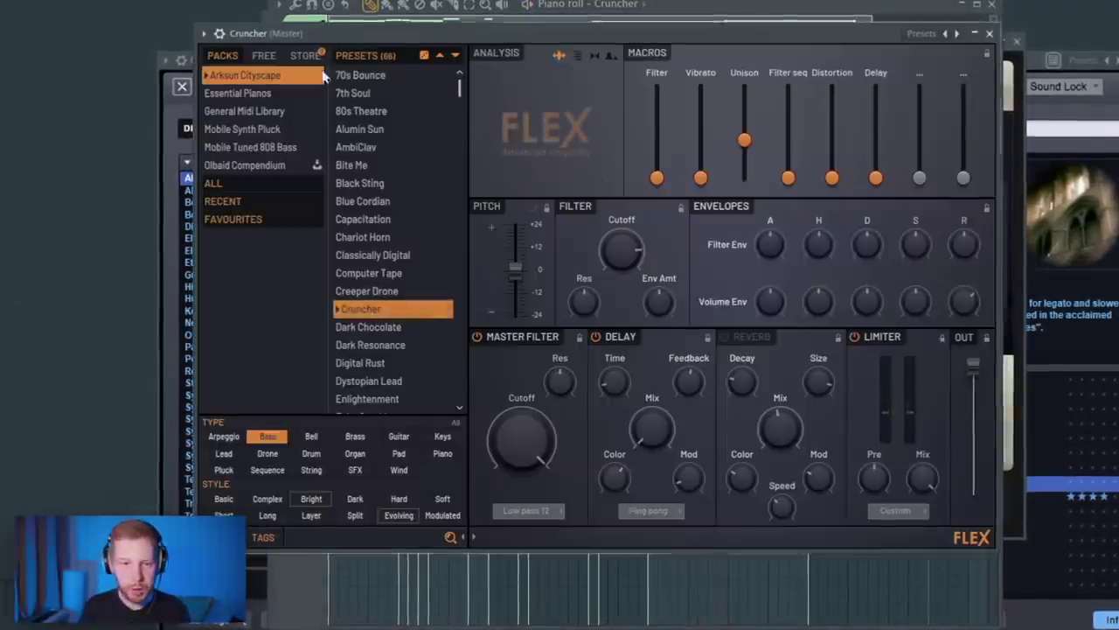
left_click(224, 33)
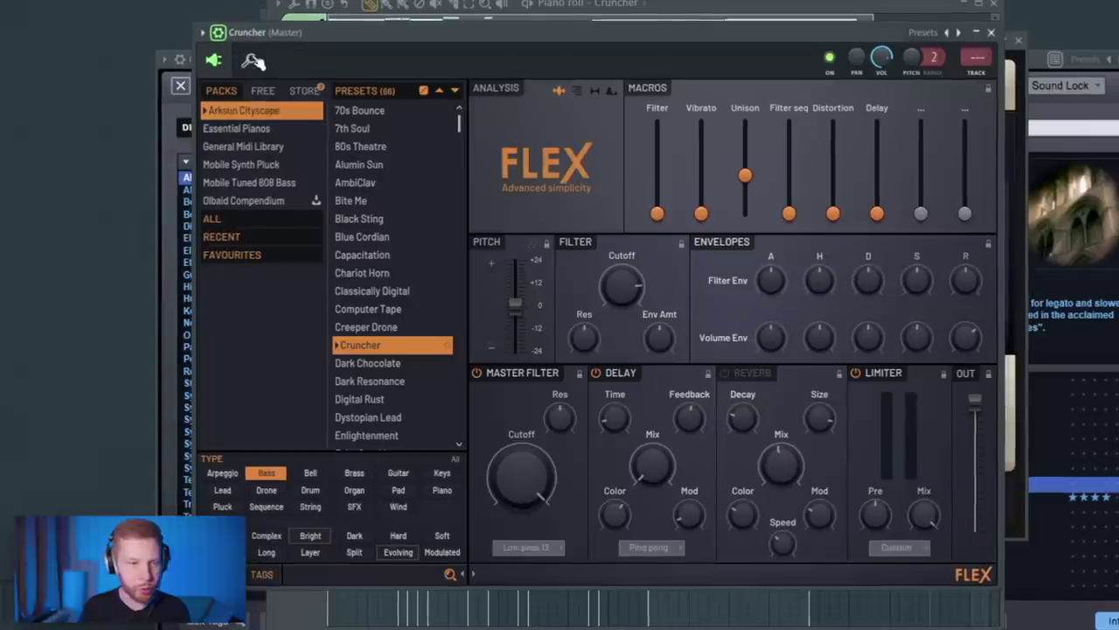
left_click(251, 60)
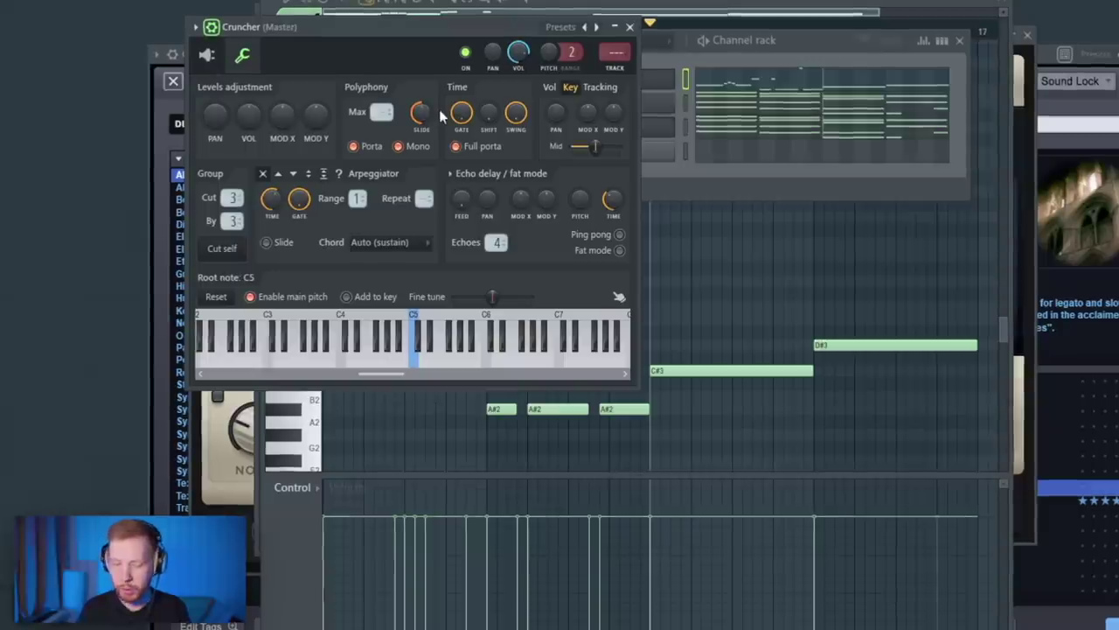
Select all bass notes before bar 13 and lengthen them slightly so adjacent notes overlap for gliding
key("F7")
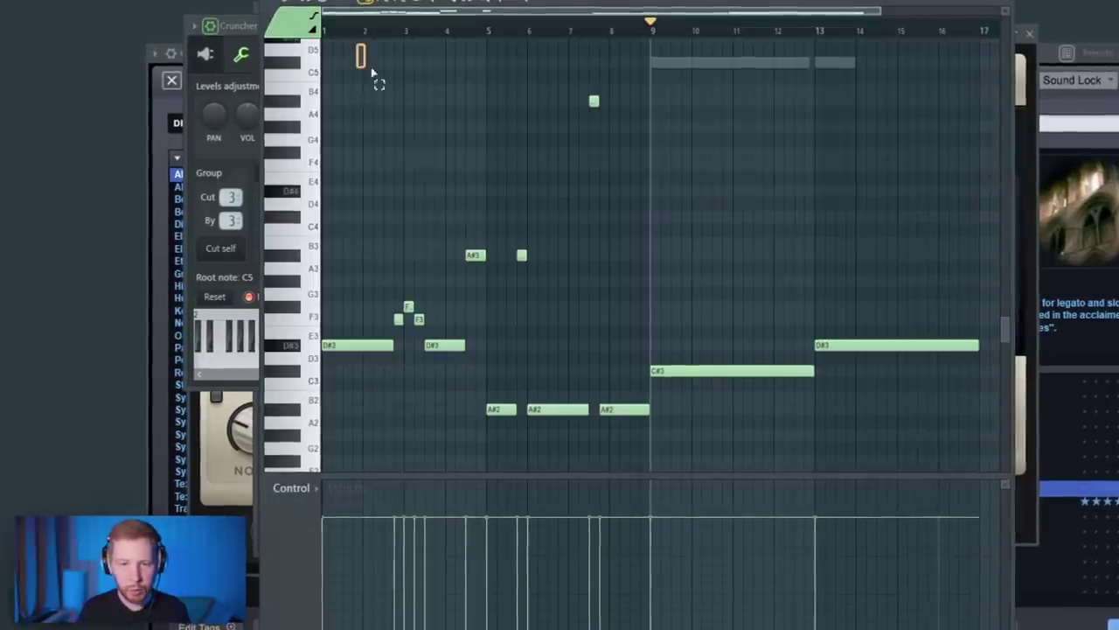
left_click_drag(372, 73, 759, 483)
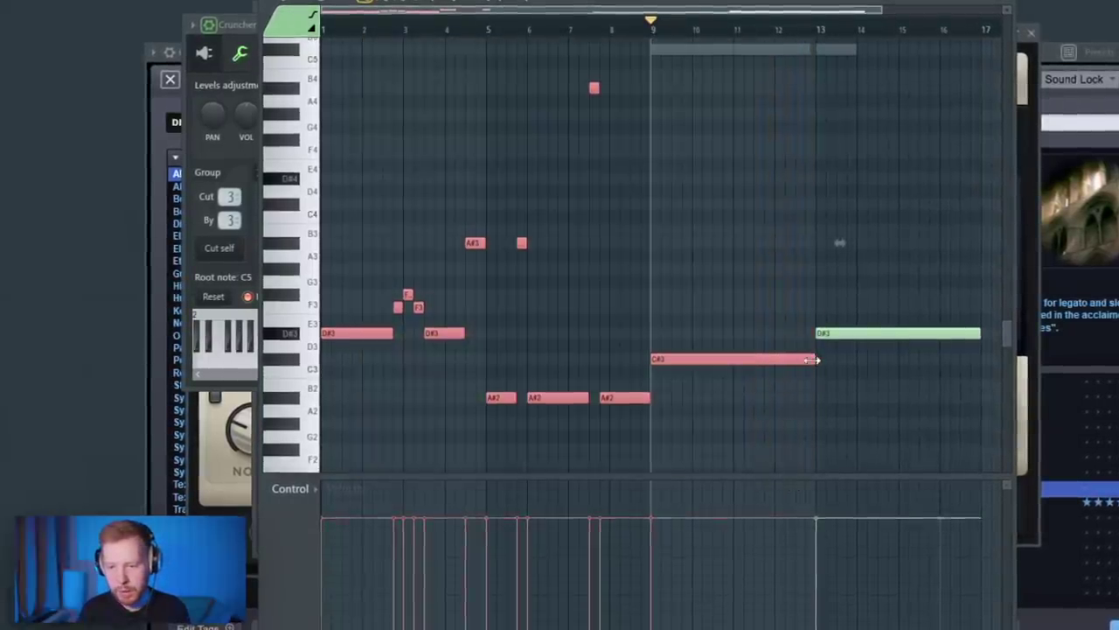
left_click_drag(812, 359, 818, 360)
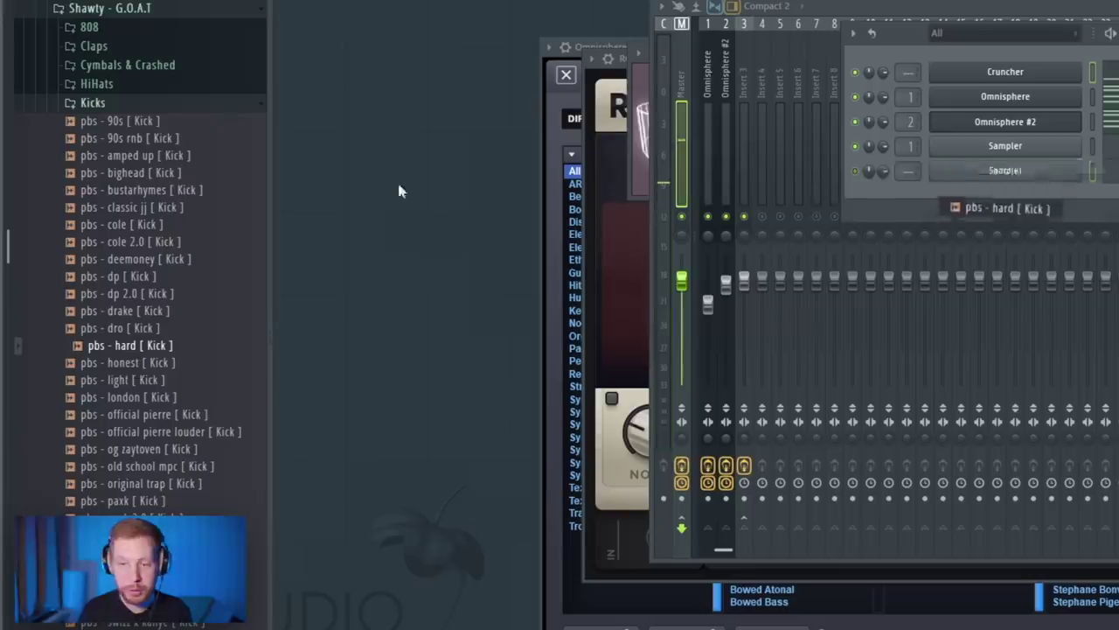
Add the nick mira 808, hard kick, cardo hihat, [AP] Clap (Sonny) and godsplan clap samples to the channel rack
left_click(93, 103)
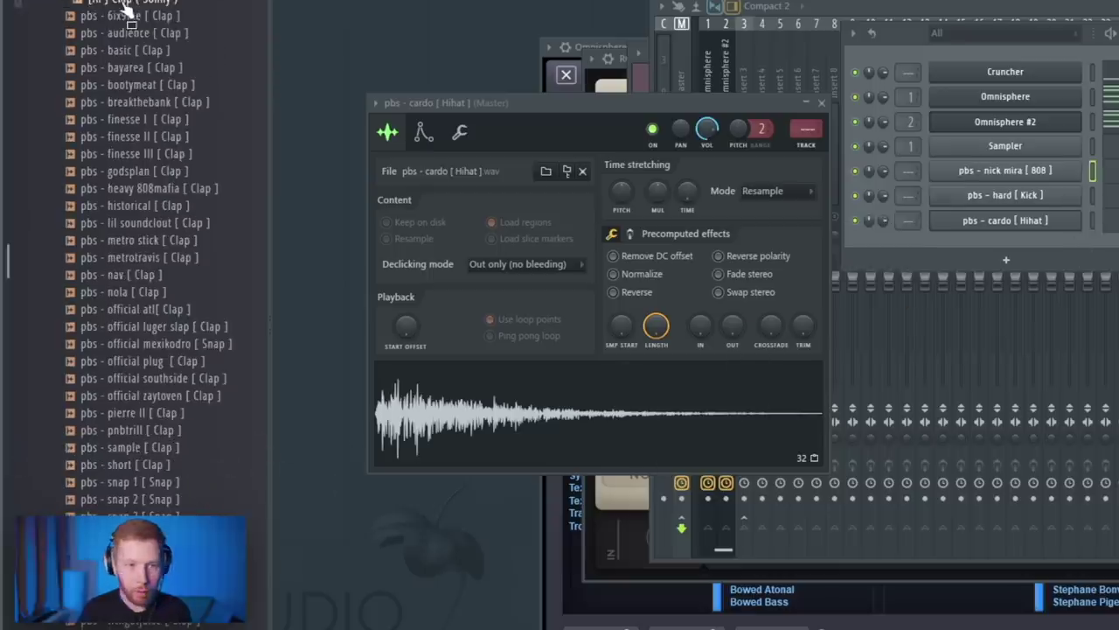
left_click_drag(1025, 229, 1006, 254)
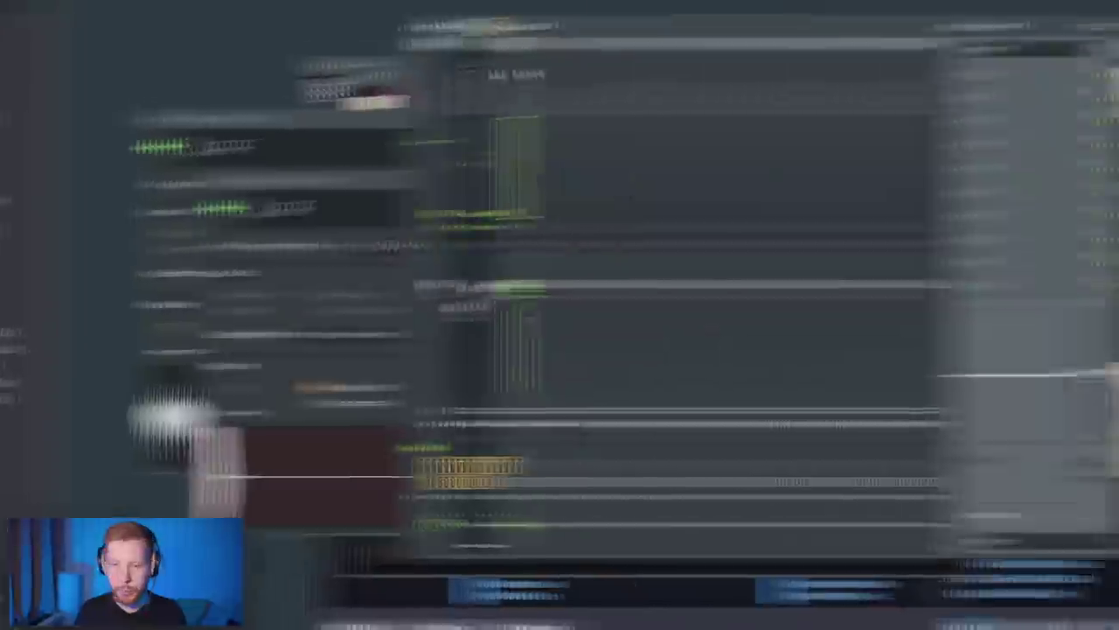
Route the Cruncher channel to mixer track 4, play the pattern and lower that track's volume
key("ctrl+l")
key("space")
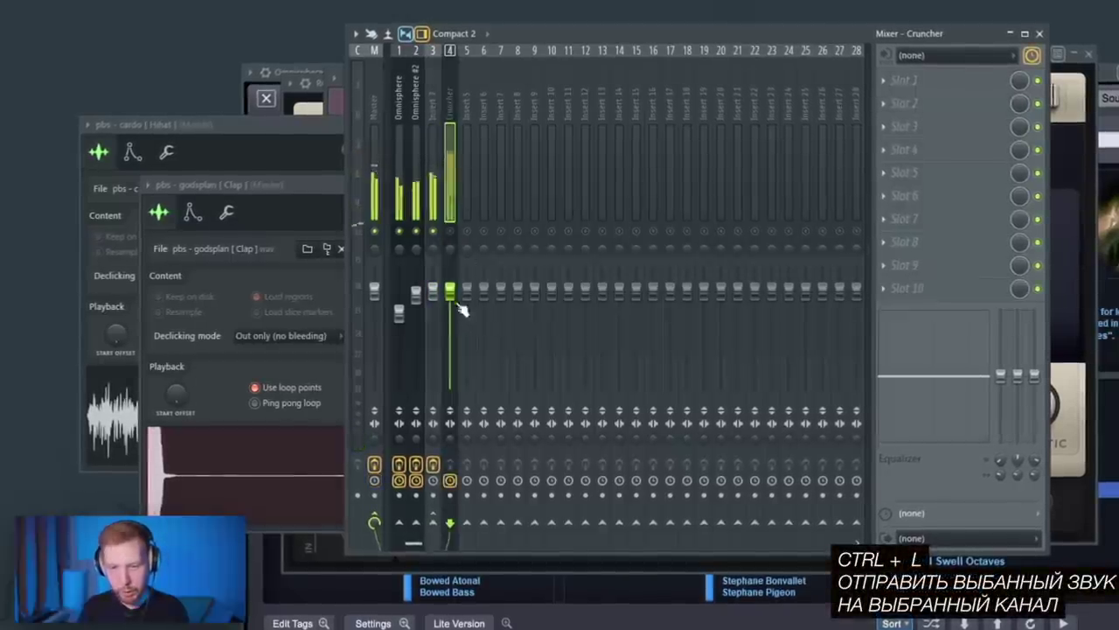
left_click_drag(453, 294, 455, 315)
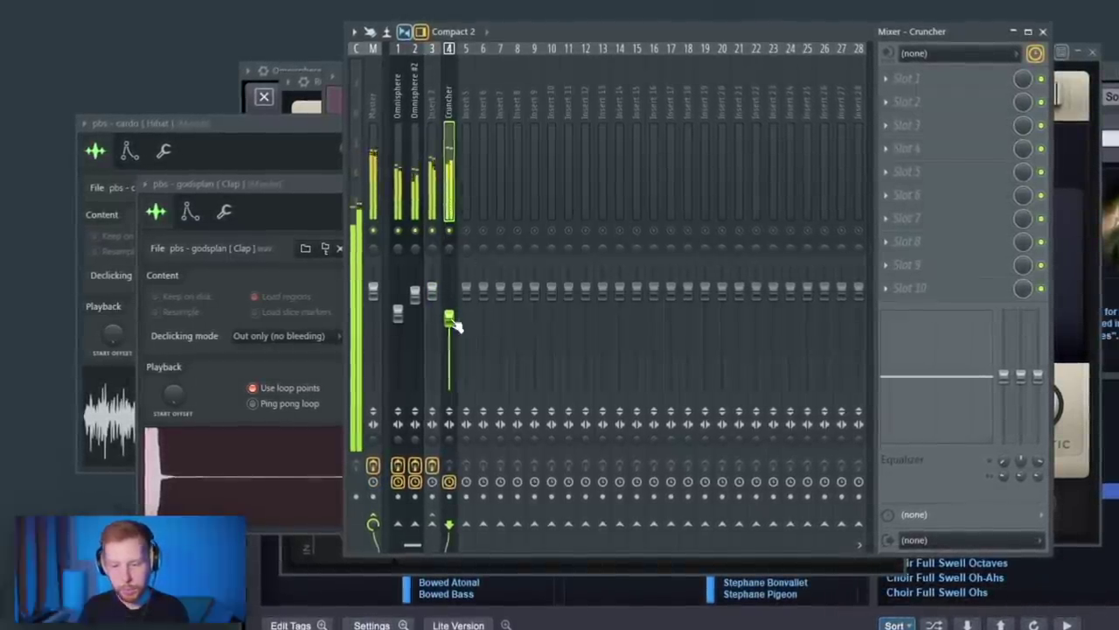
Place [AP] Clap (Sonny) hits on C5 at beat 3 of each bar, duplicate them across the pattern, and repeat them for the godsplan clap
key("F6")
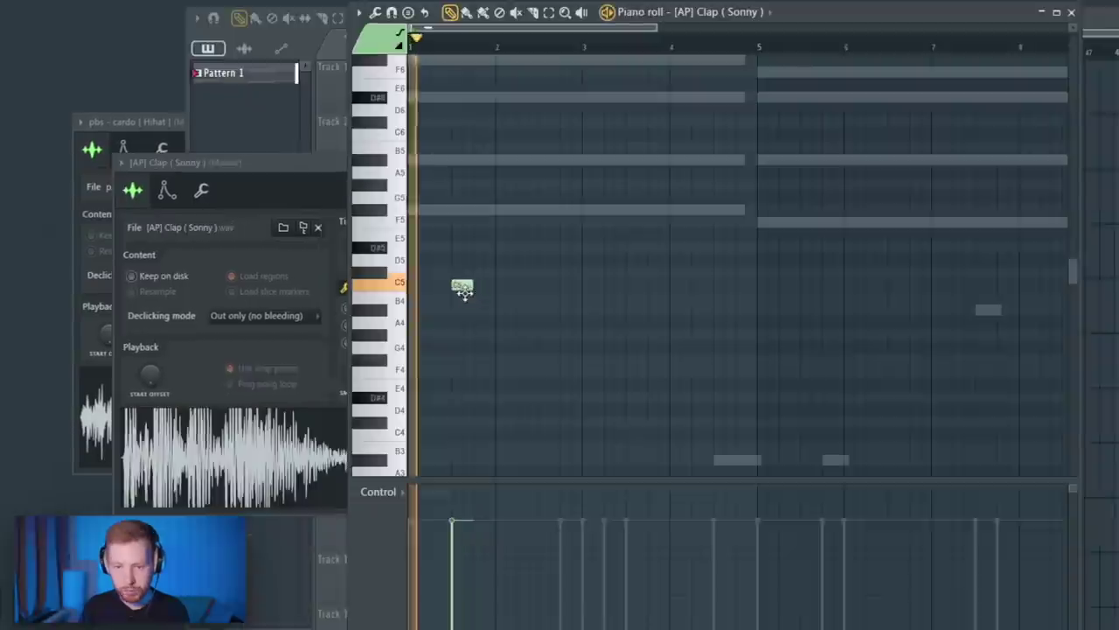
left_click(544, 285)
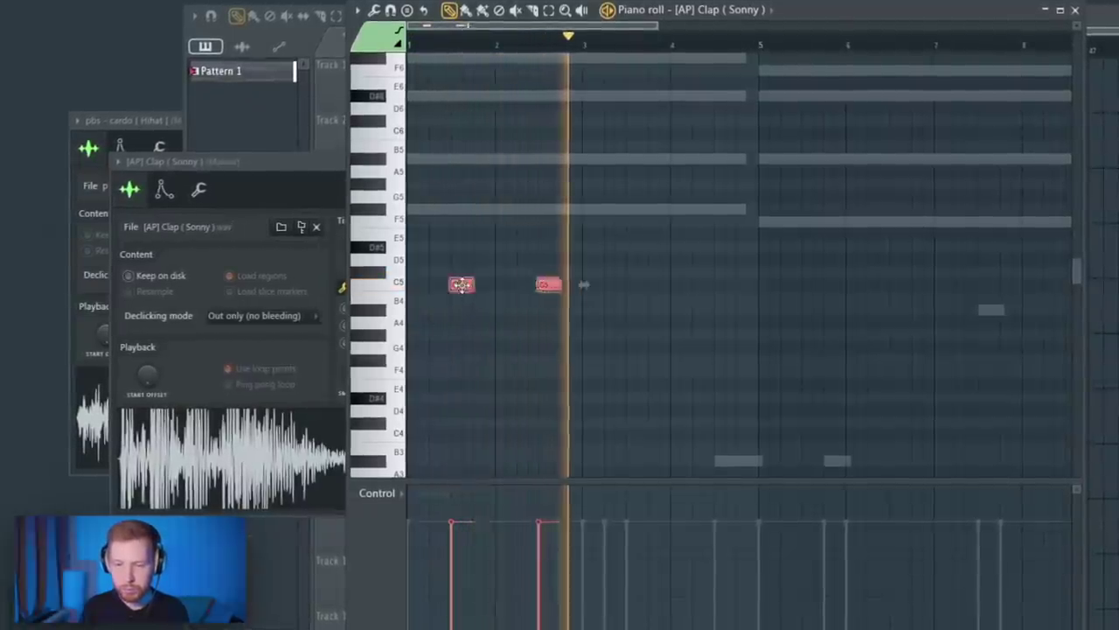
left_click_drag(462, 284, 633, 302)
mouse_move(820, 253)
left_mouse_down()
mouse_move(560, 303)
mouse_move(433, 304)
mouse_move(822, 302)
mouse_move(812, 303)
left_mouse_up()
key("F7")
left_click(684, 278)
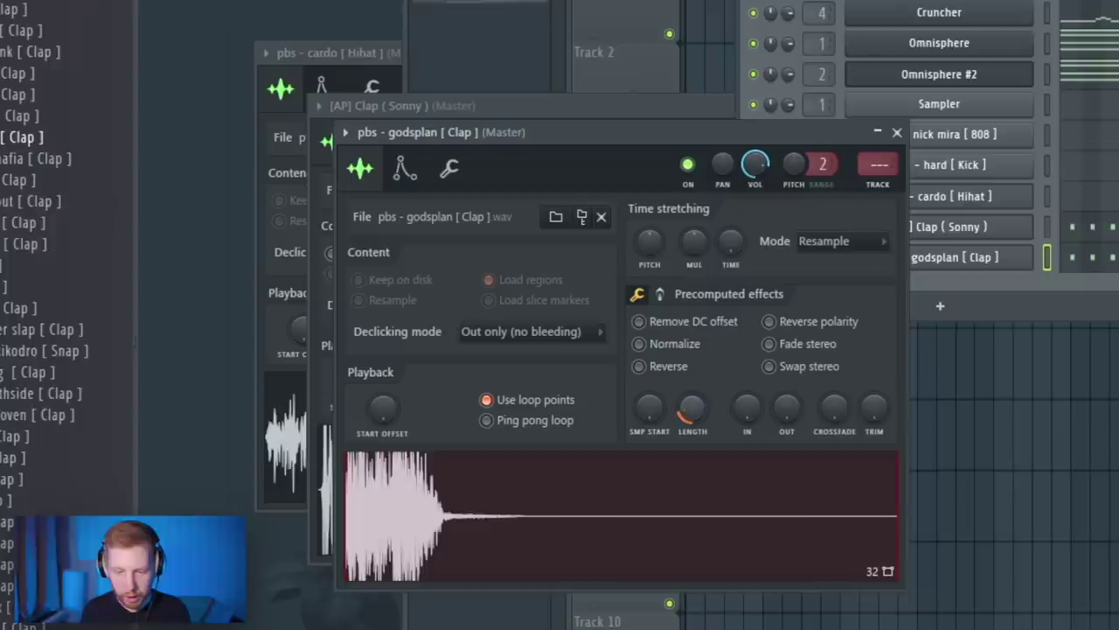
Shorten the godsplan clap sample's length, and set the cardo hihat sample to Stretch mode with a level boost and a slight fade-out
left_click_drag(692, 408, 692, 436)
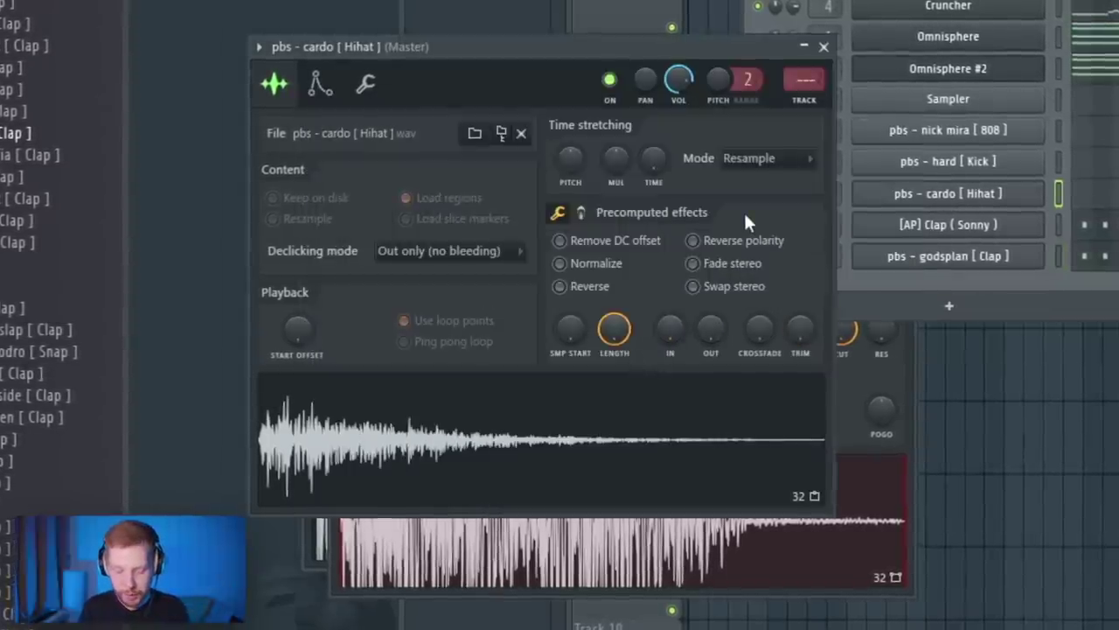
left_click(750, 158)
left_click(748, 217)
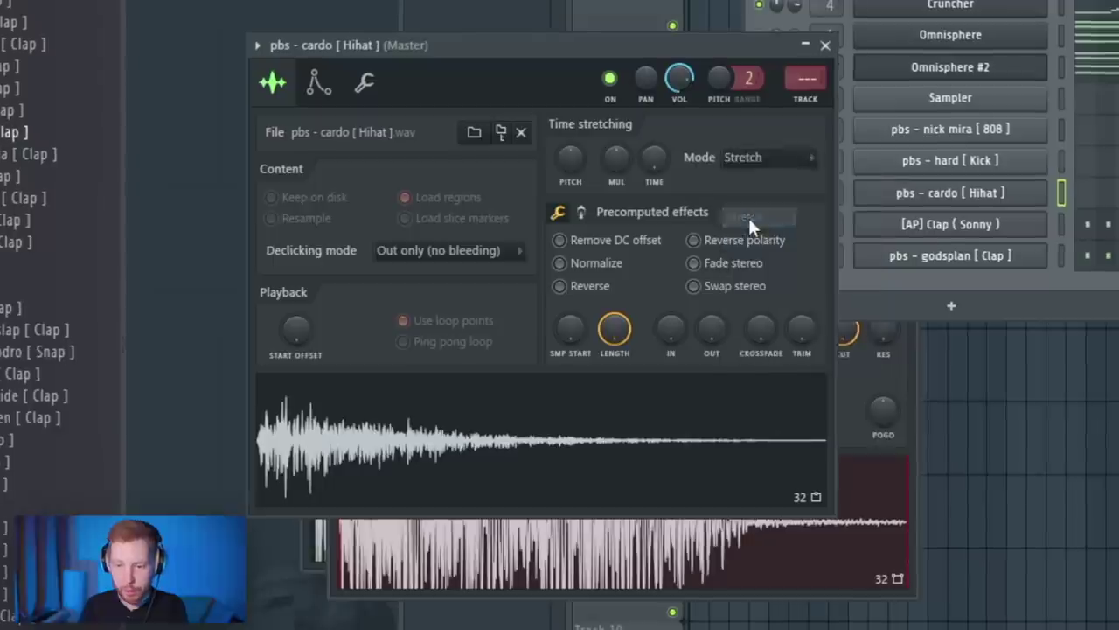
left_click(581, 211)
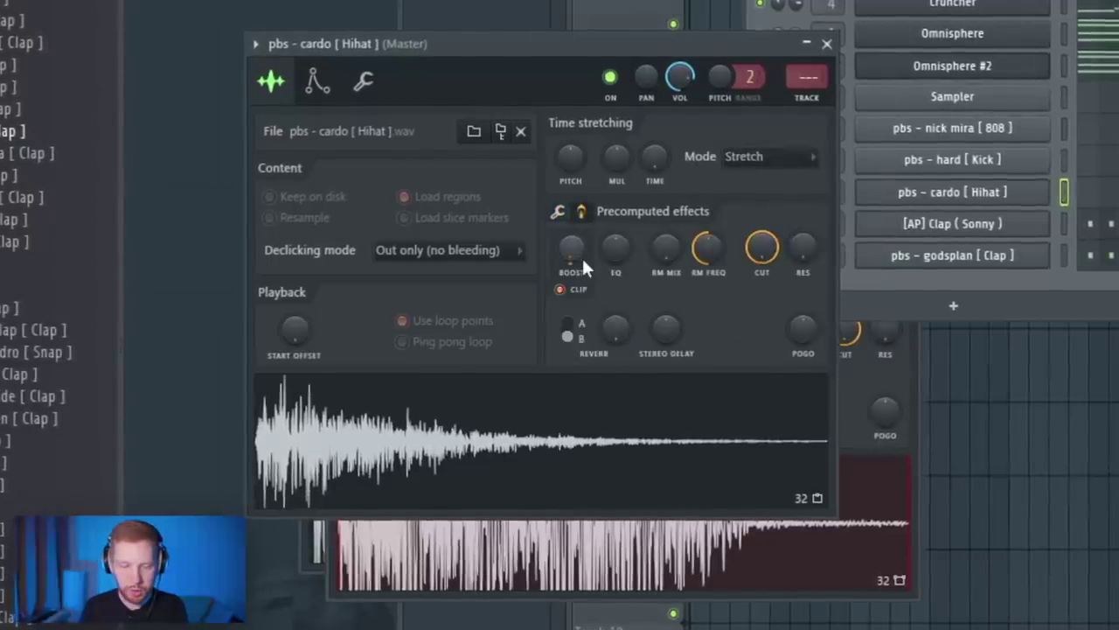
left_click(558, 213)
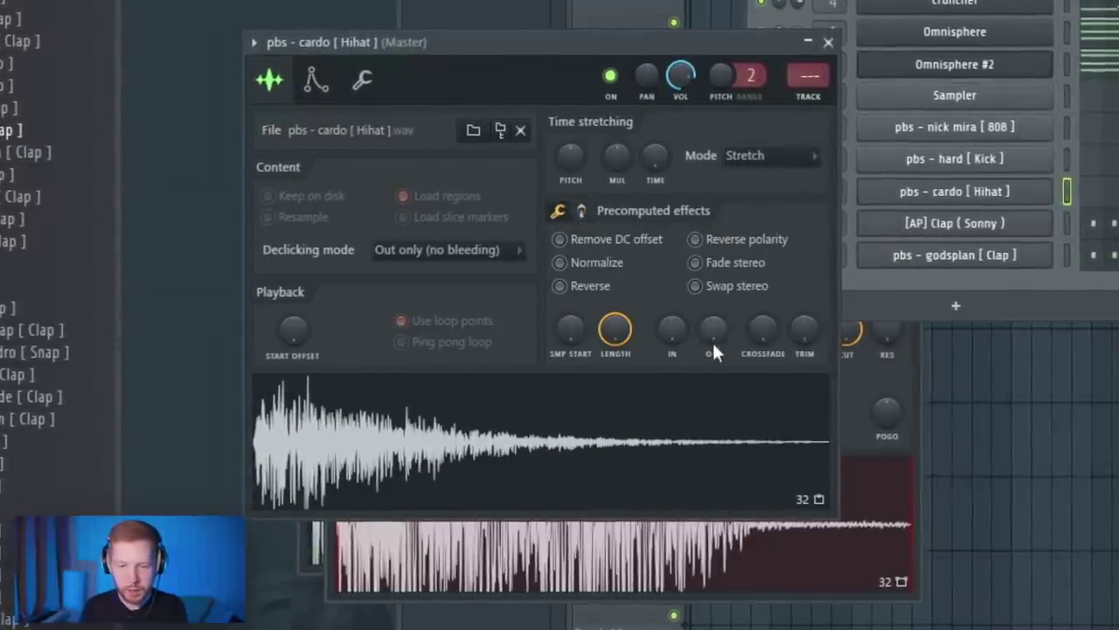
left_click_drag(717, 334, 717, 345)
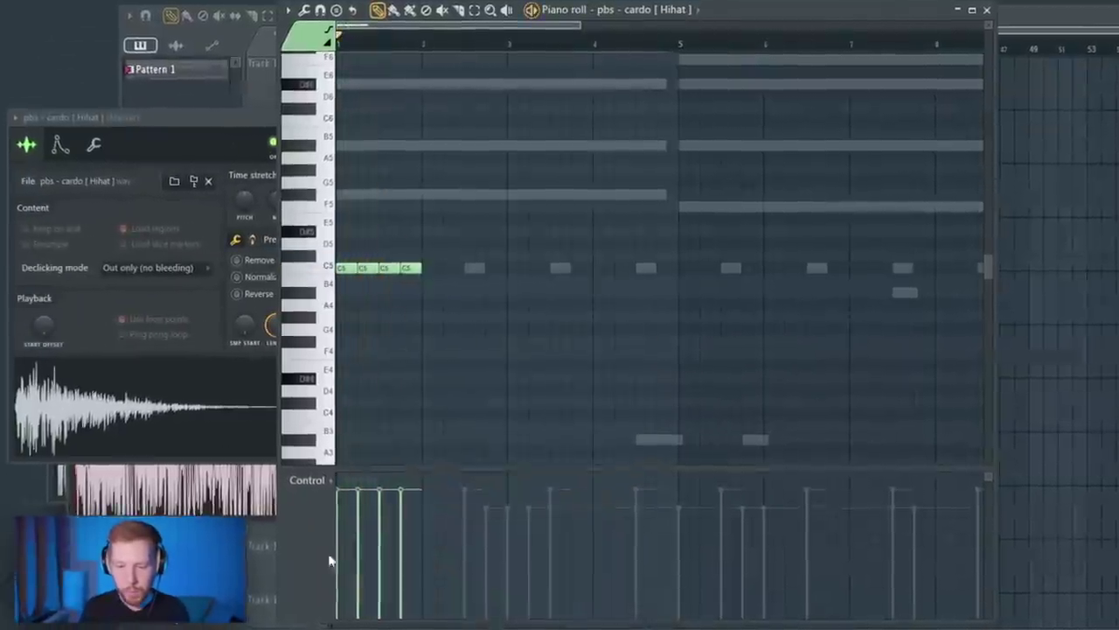
Shape rising velocities on the second to fourth C5 hihat hits in bar 1, and duplicate the bar up to bar 9
left_click_drag(332, 554, 389, 529)
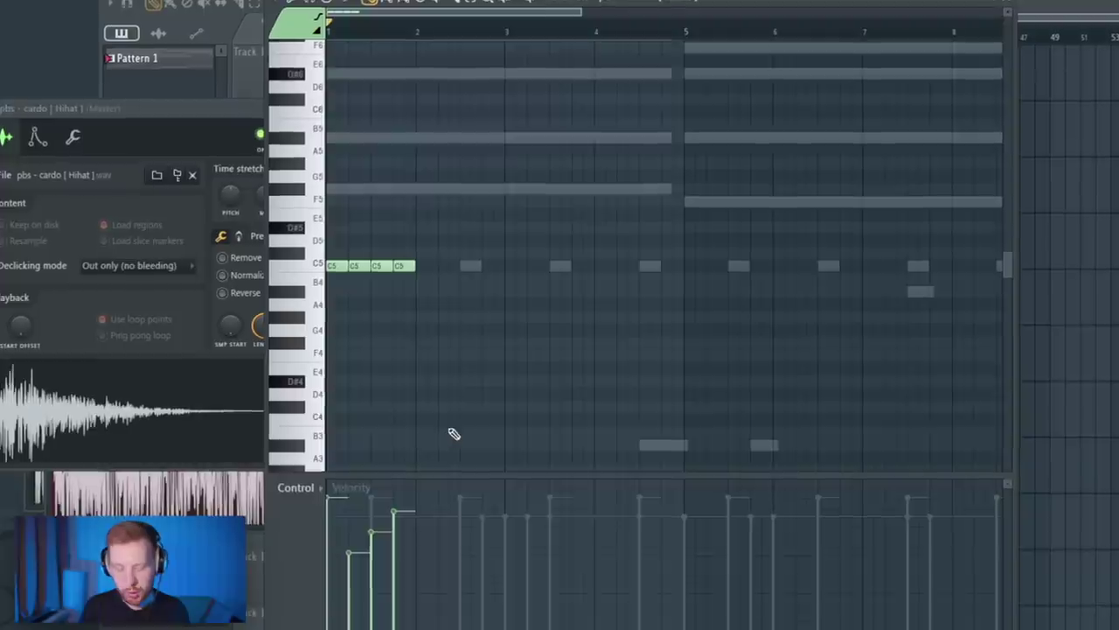
key("ctrl+b")
key("ctrl+b")
key("ctrl+b")
left_click(528, 401, "ctrl")
key("space")
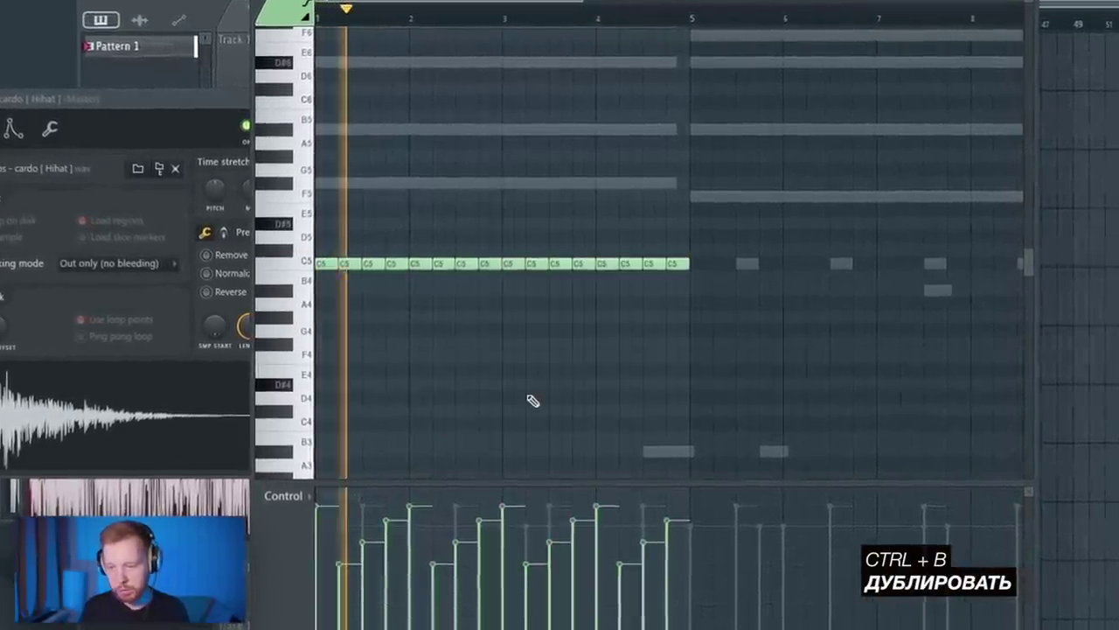
key("ctrl+b")
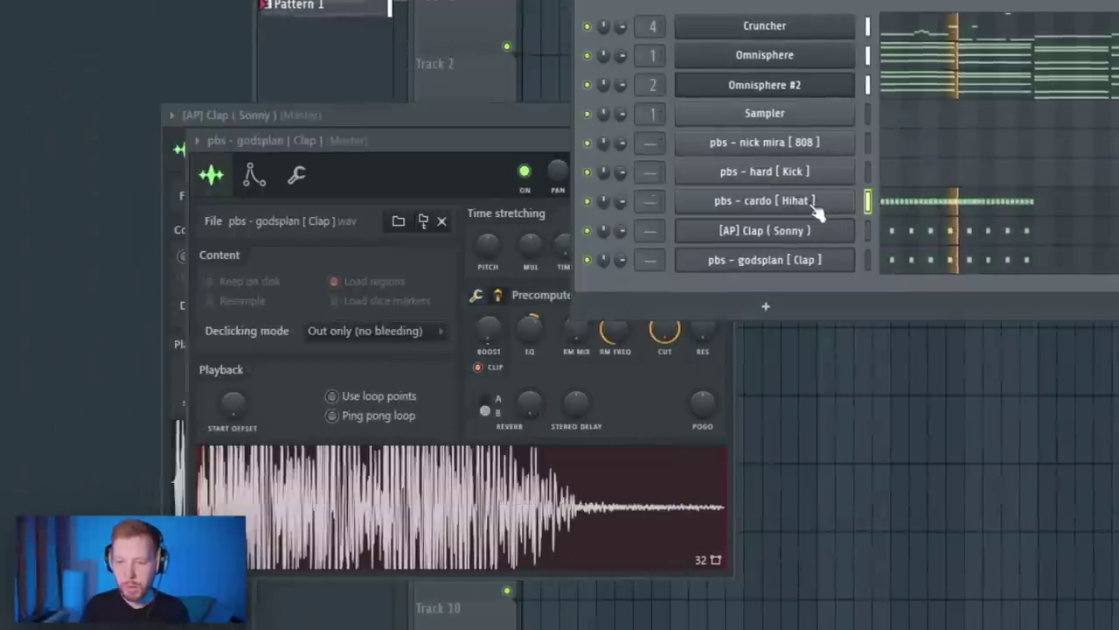
Add a slight time shift to the cardo hihat channel while the pattern plays, and close its settings
left_click(817, 212)
left_click(220, 100)
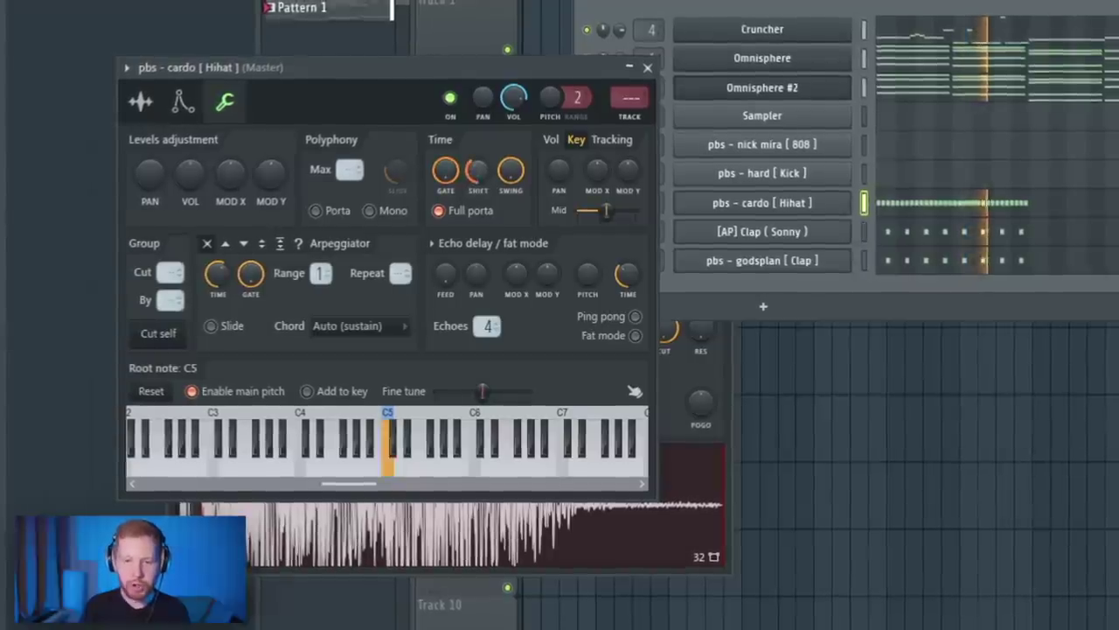
left_click_drag(478, 174, 480, 185)
key("space")
left_click(647, 68)
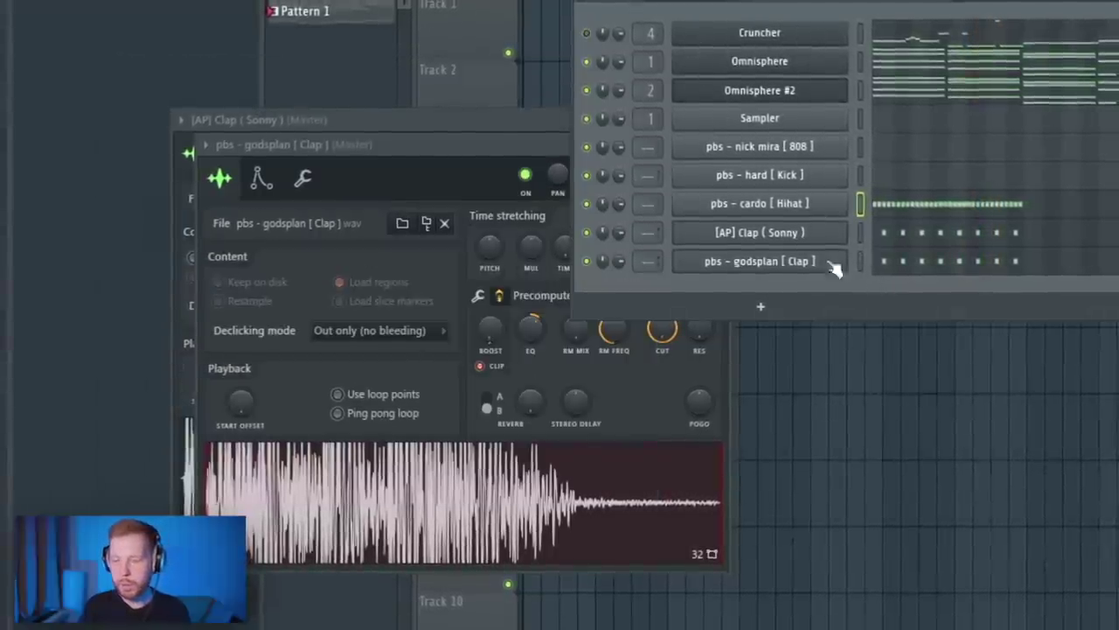
Open the nick mira 808 sample in the pitch corrector to check its note, and set the channel's root note to A#4
left_click(757, 148)
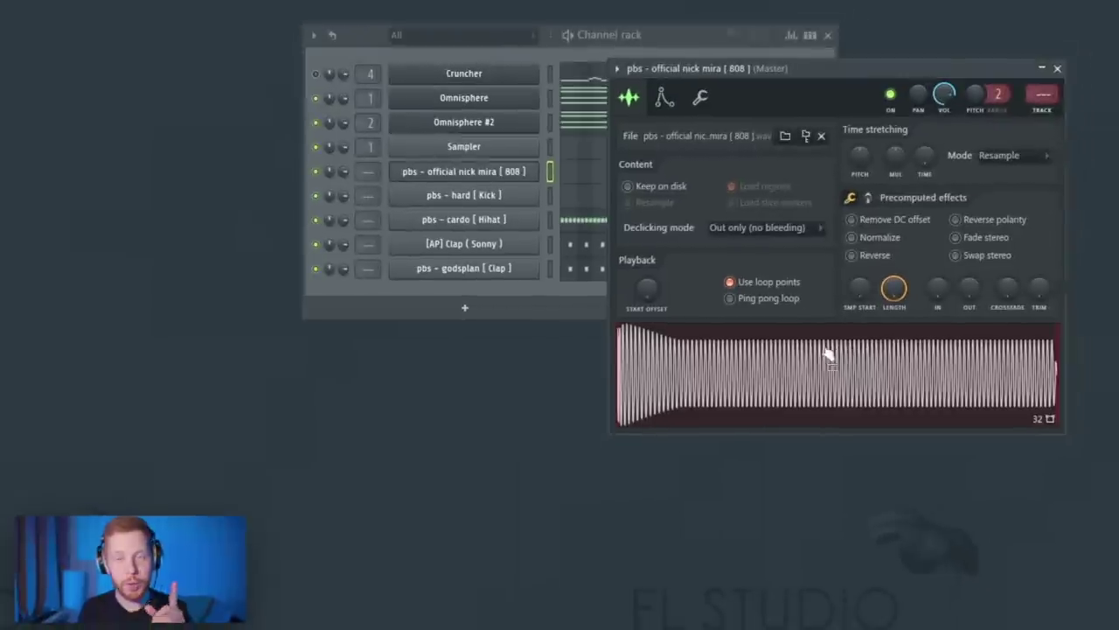
right_click(816, 343)
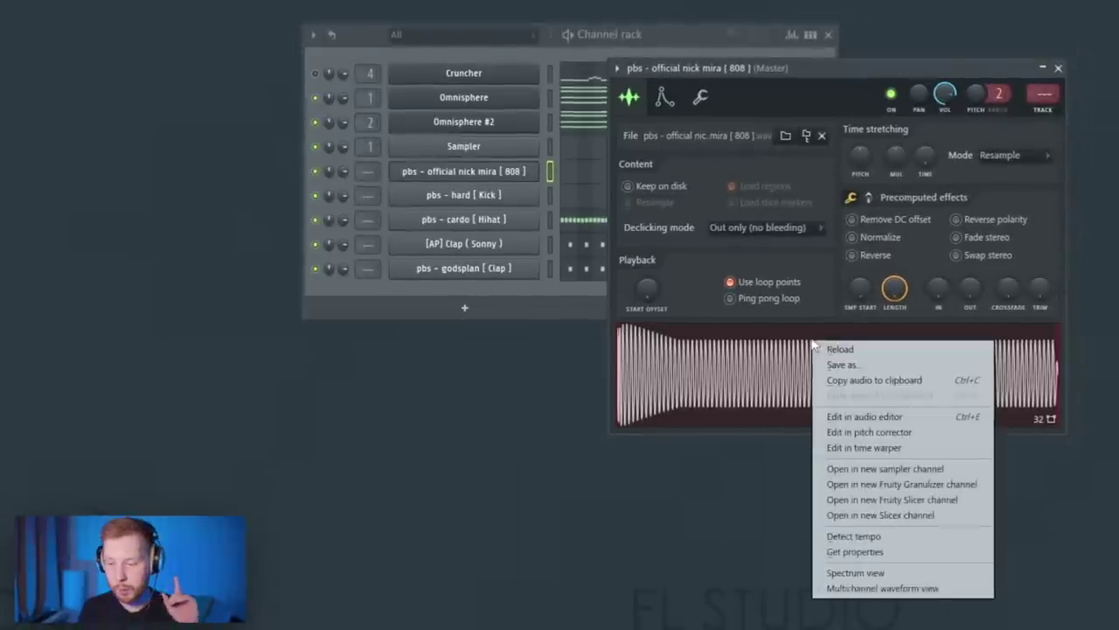
left_click(866, 432)
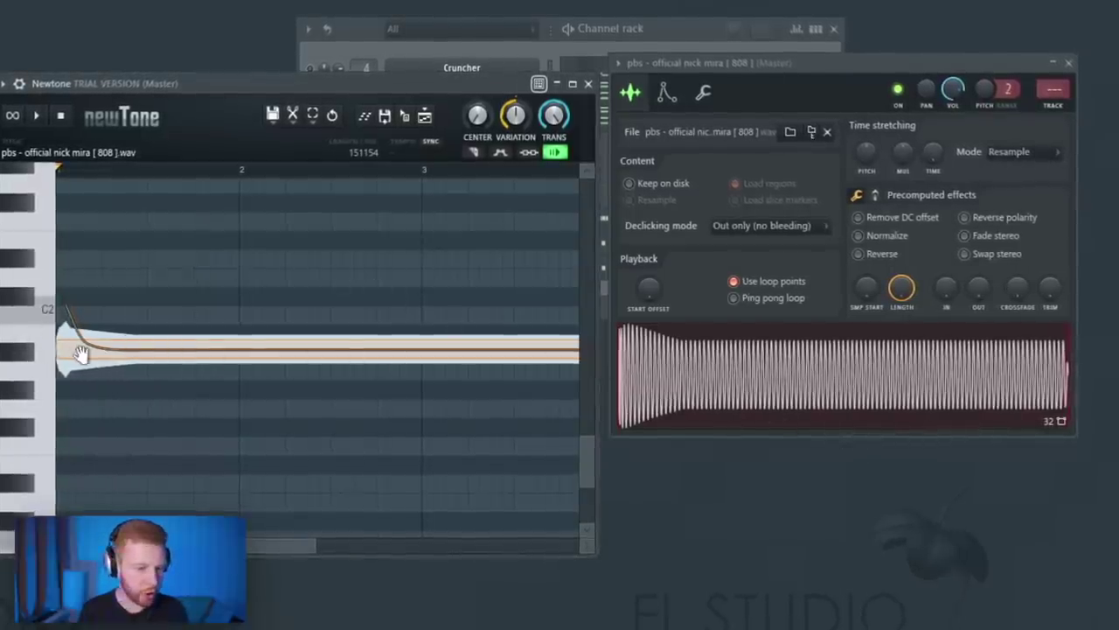
left_click(703, 92)
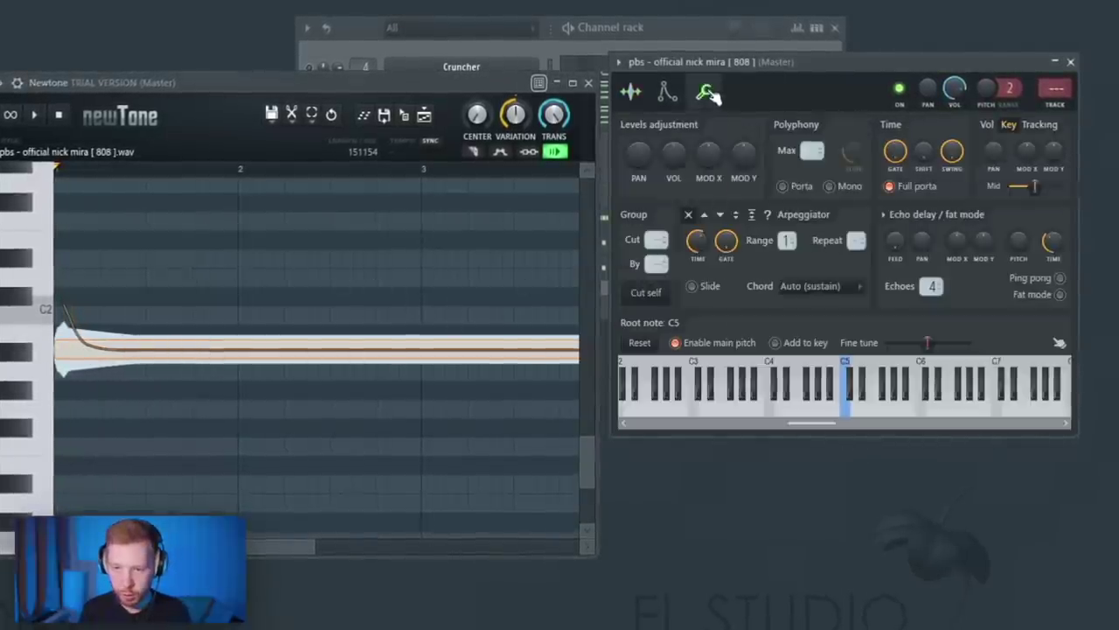
left_click(834, 386)
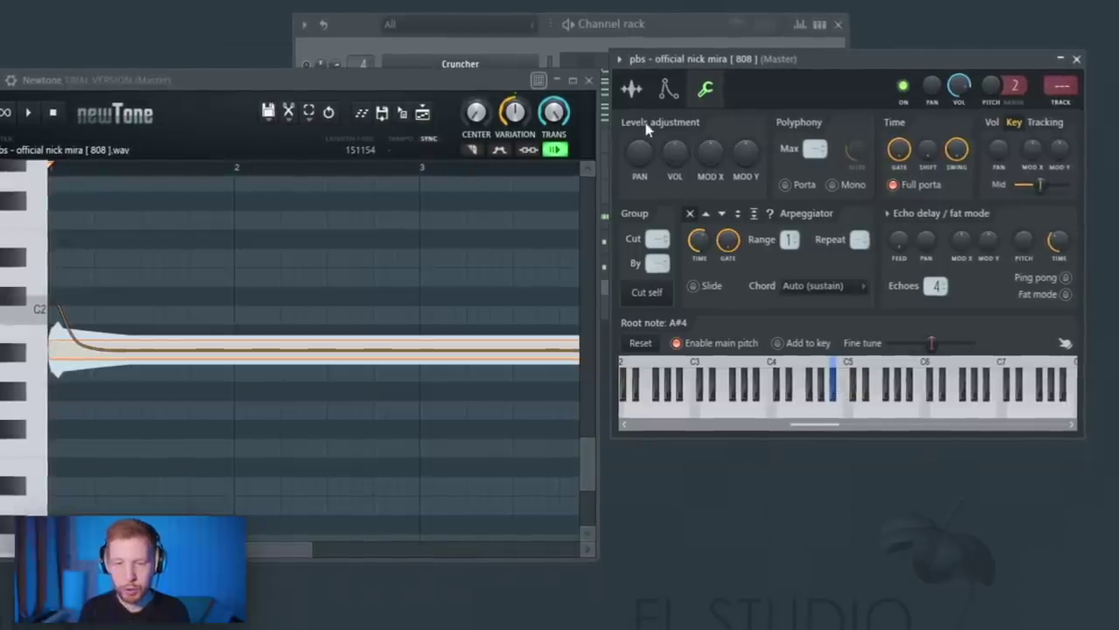
Raise the boost and EQ in the 808 sample's precomputed effects
left_click(632, 88)
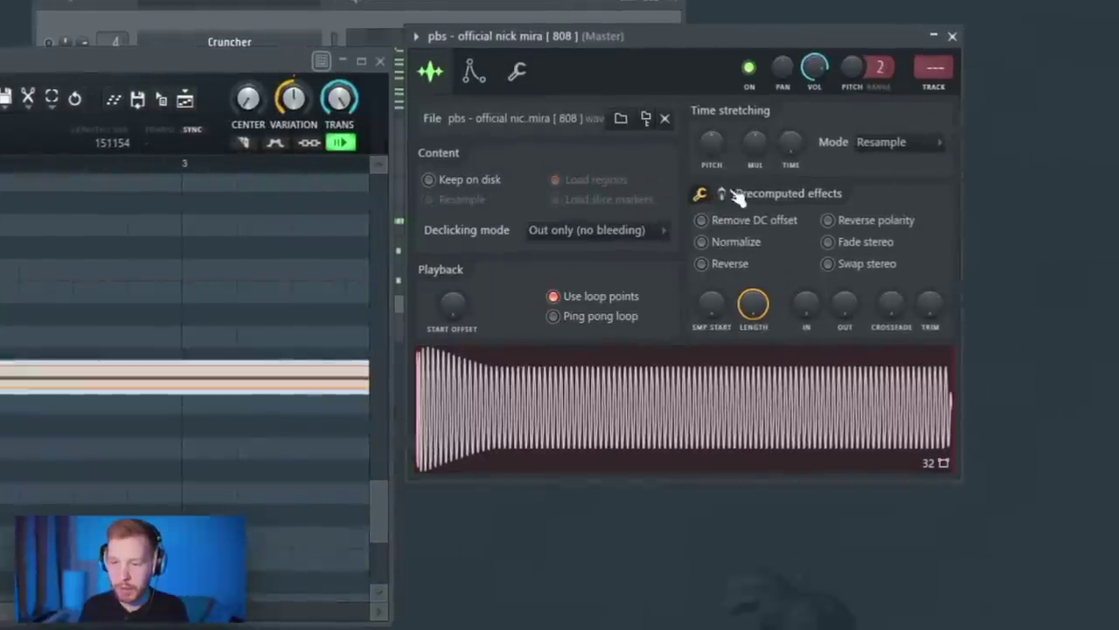
left_click(724, 193)
left_click(722, 268)
left_click_drag(716, 230, 764, 222)
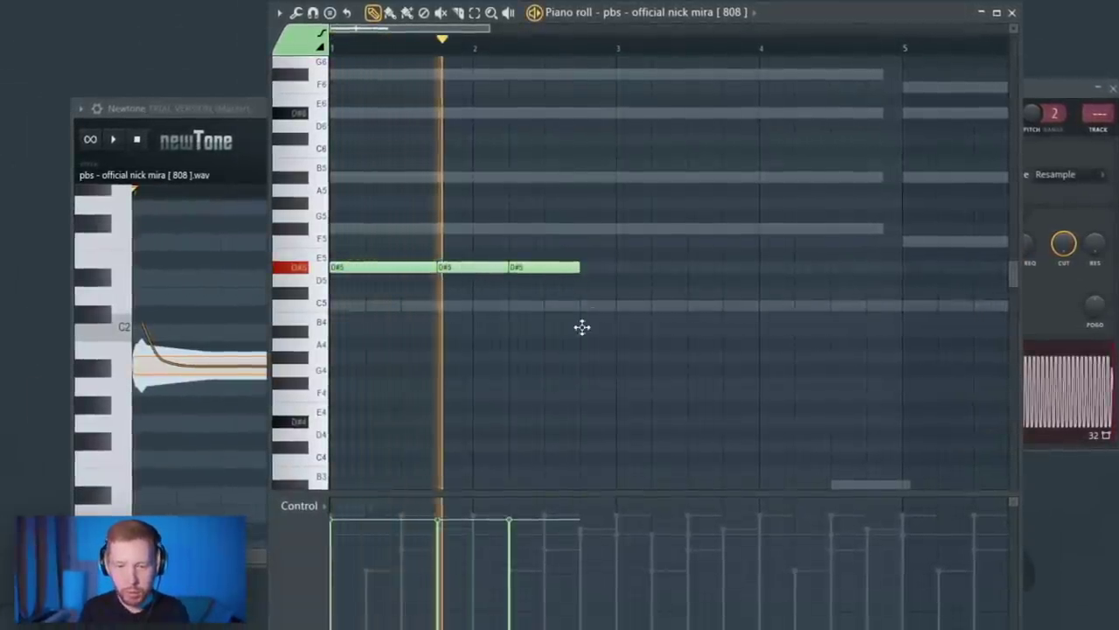
Build the 808 line with D#5 notes and A#4 endings in bars 1–4, and A#5 notes with F5 endings in bars 5–8
left_click(582, 327)
left_click_drag(652, 327, 617, 344)
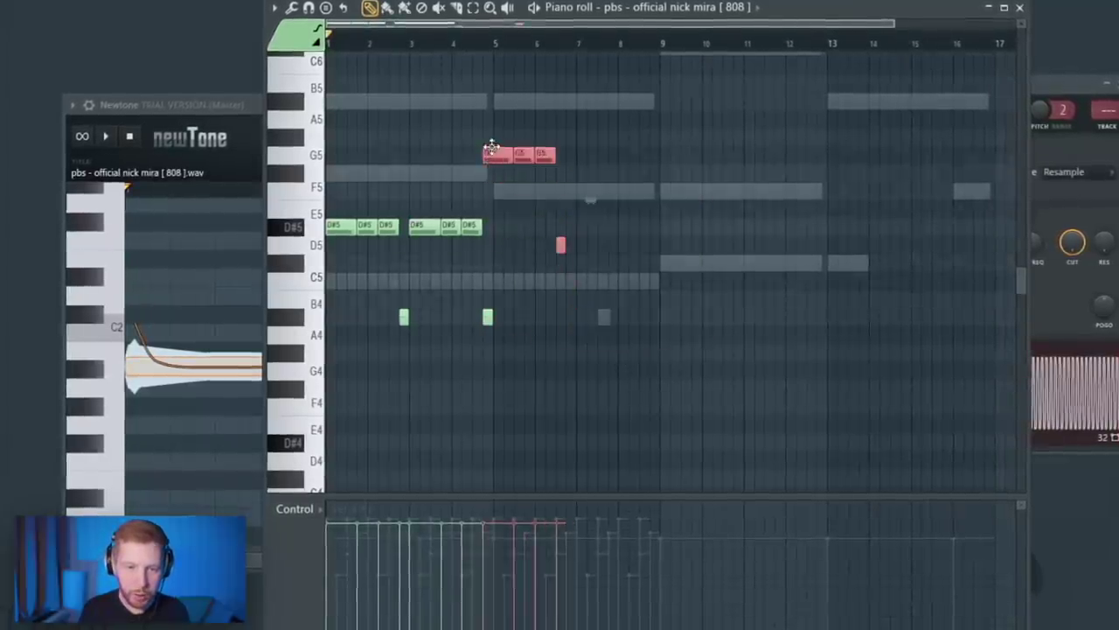
scroll(568, 188, "up", 3)
left_click_drag(657, 250, 442, 77)
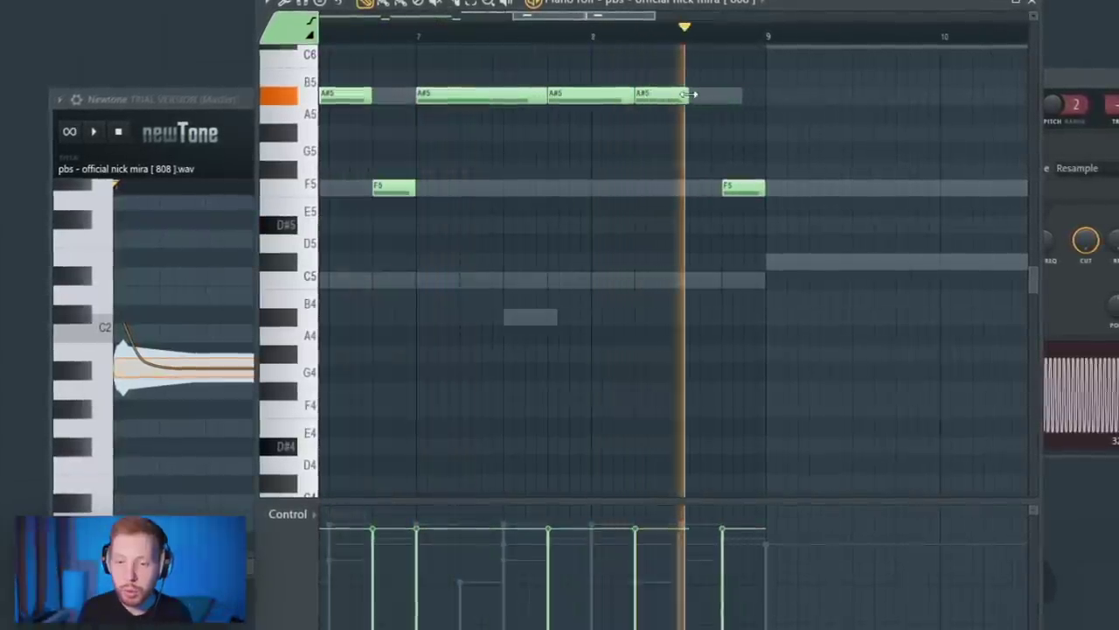
left_click(684, 94)
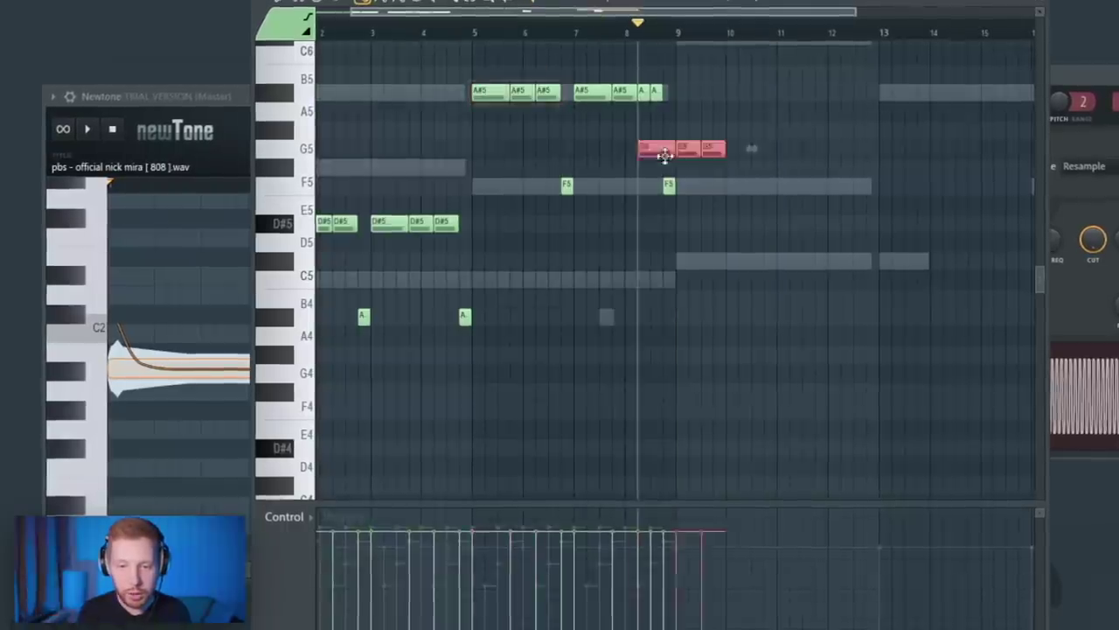
Place the copied three-note 808 group on C#5 at bar 9, lengthen its last note to bar 11, and repeat the group up to bar 13
left_click_drag(665, 154, 692, 267)
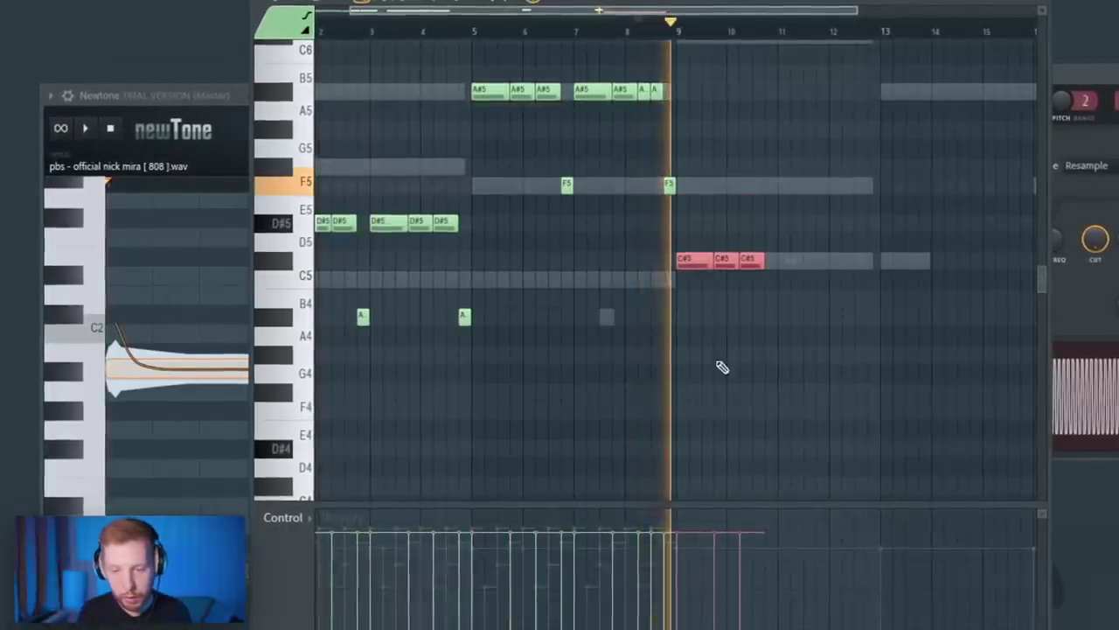
left_click(776, 331, "ctrl")
scroll(776, 331, "up", 4)
left_click_drag(764, 260, 811, 260)
key("space")
scroll(804, 254, "down", 2)
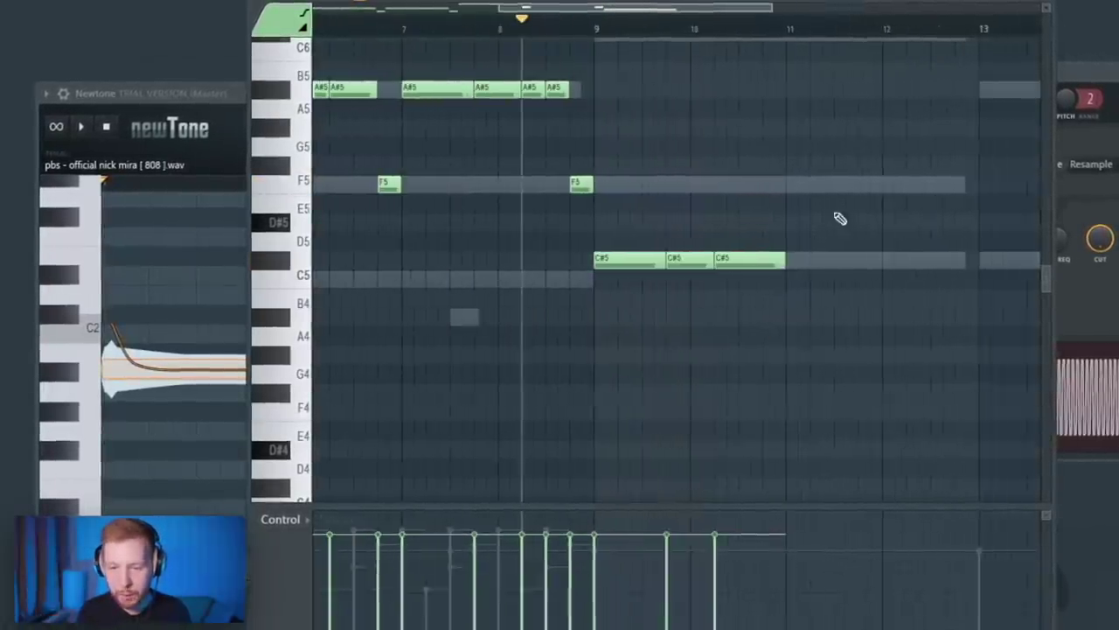
left_click_drag(824, 219, 604, 300)
left_click_drag(621, 256, 814, 255)
left_click_drag(723, 184, 765, 312)
left_click(750, 346, "ctrl")
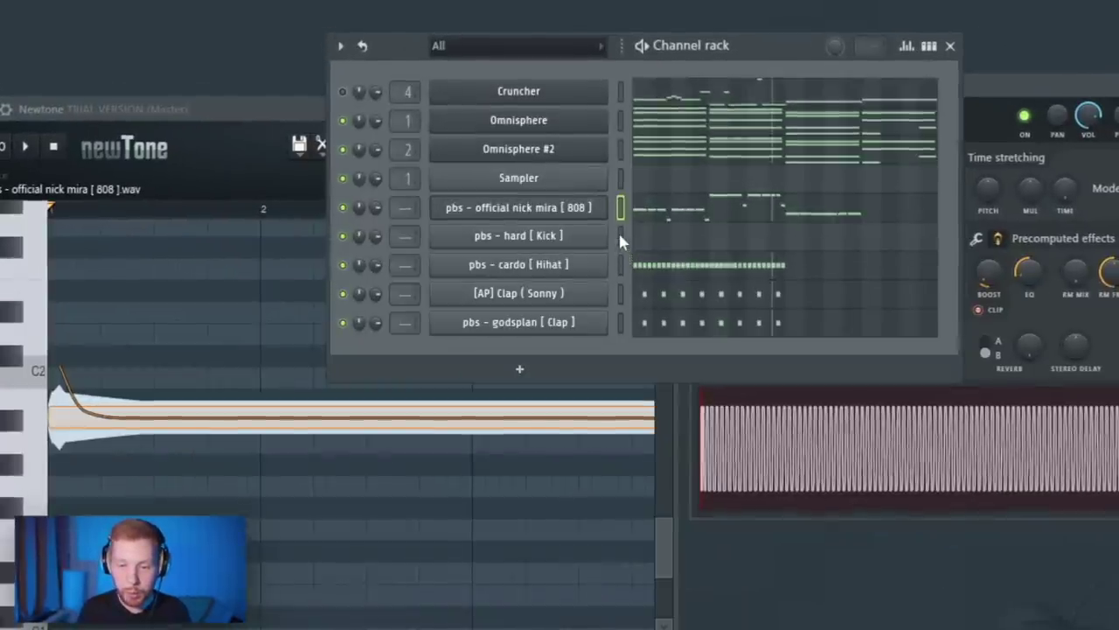
Place hard kick hits on C5 following the 808 rhythm from bar 1, and duplicate the pattern across the following bars
left_click(618, 230)
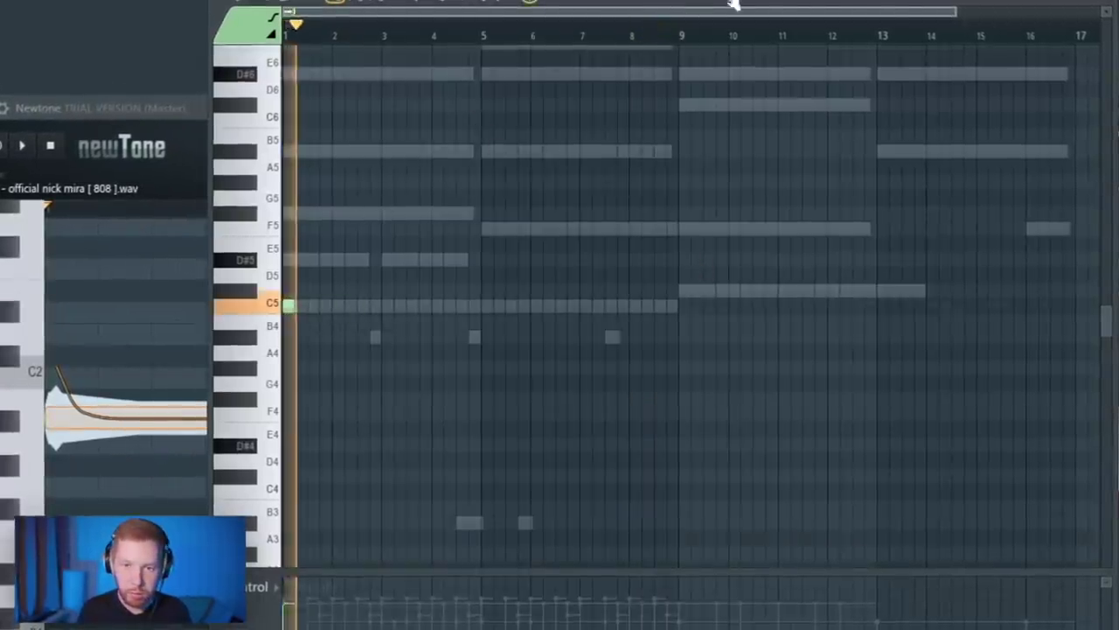
key("F6")
left_click(580, 236)
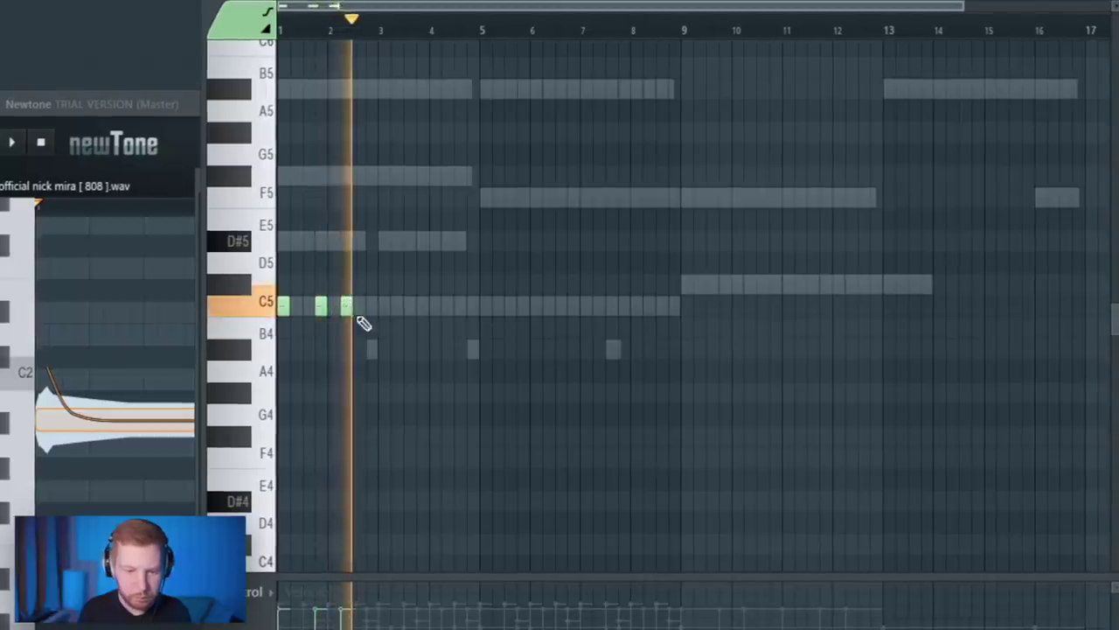
key("ctrl+b")
key("ctrl+b")
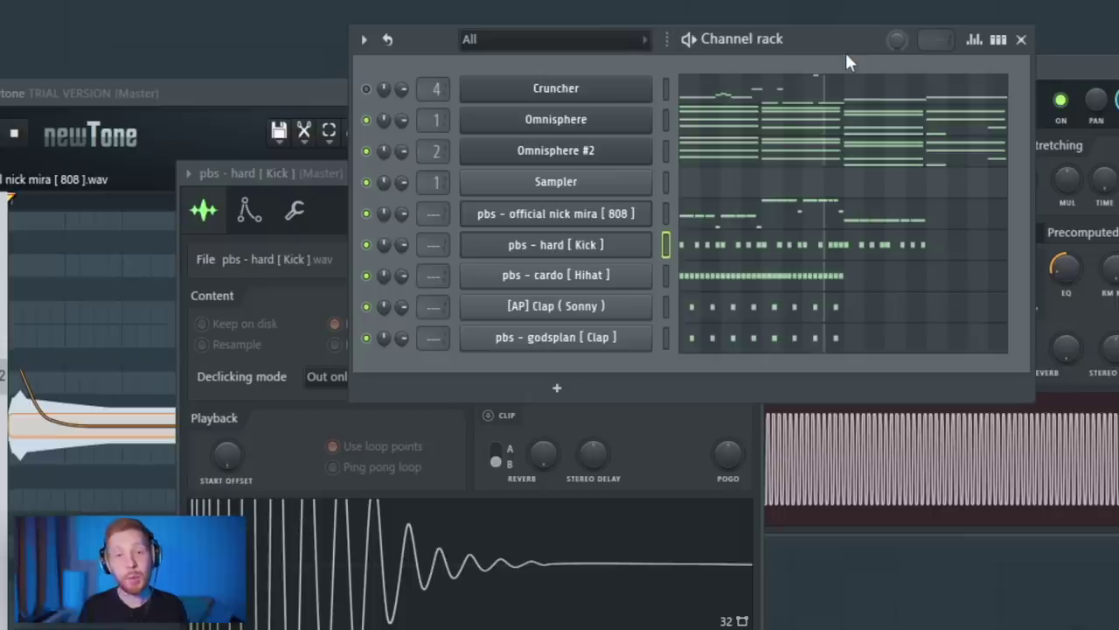
Add a slide note on F5 over the start of the 808's first D#5 note, and shorten it
left_click_drag(846, 52, 944, 175)
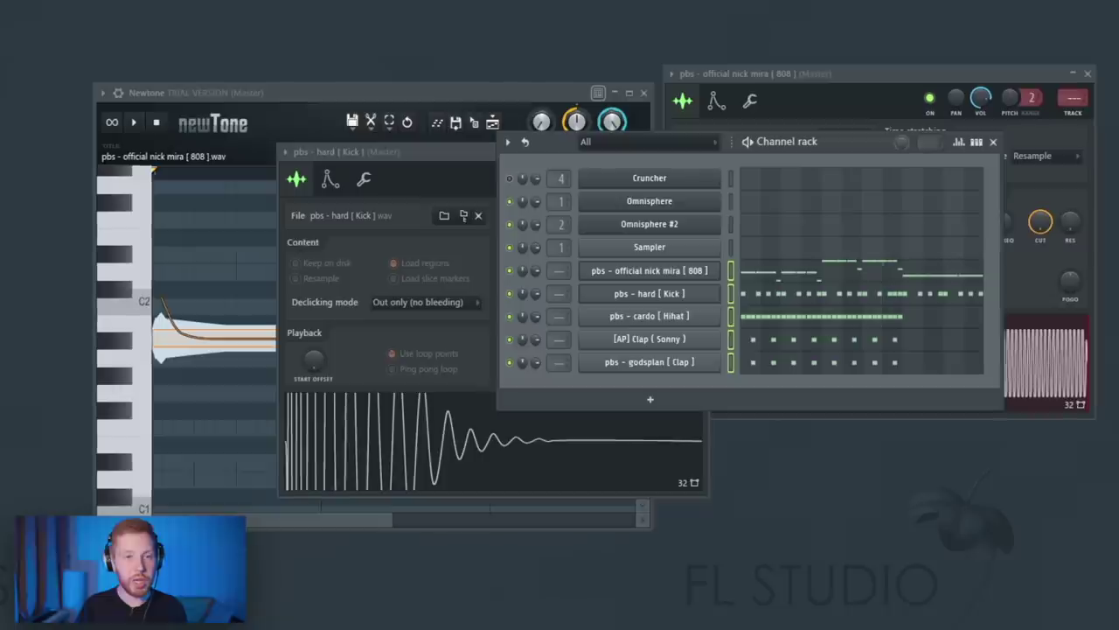
double_click(773, 298)
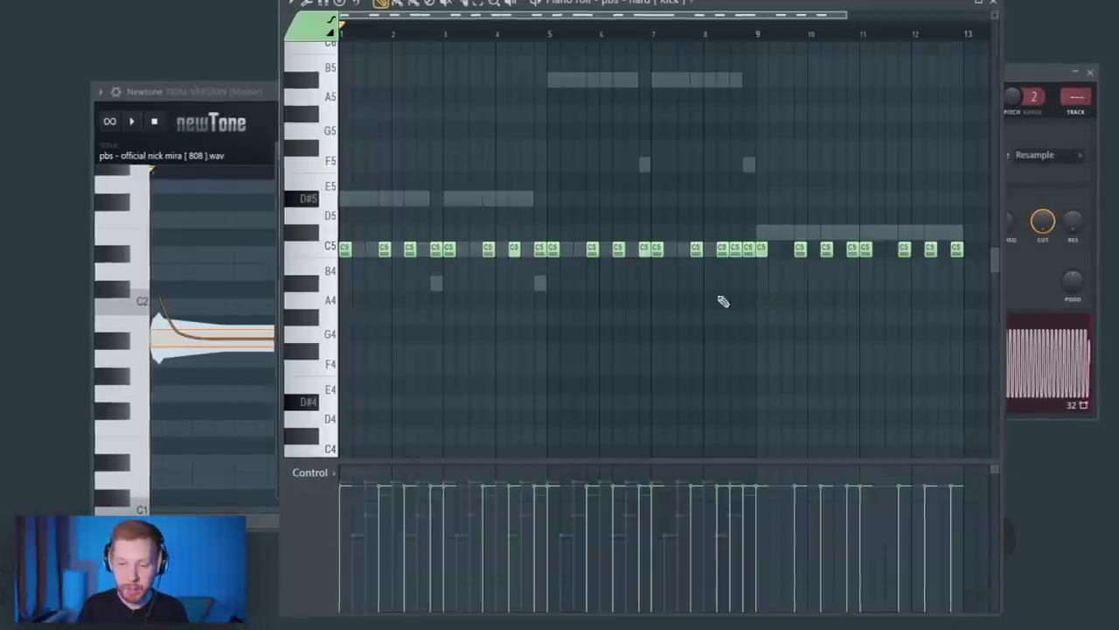
scroll(517, 290, "up", 4)
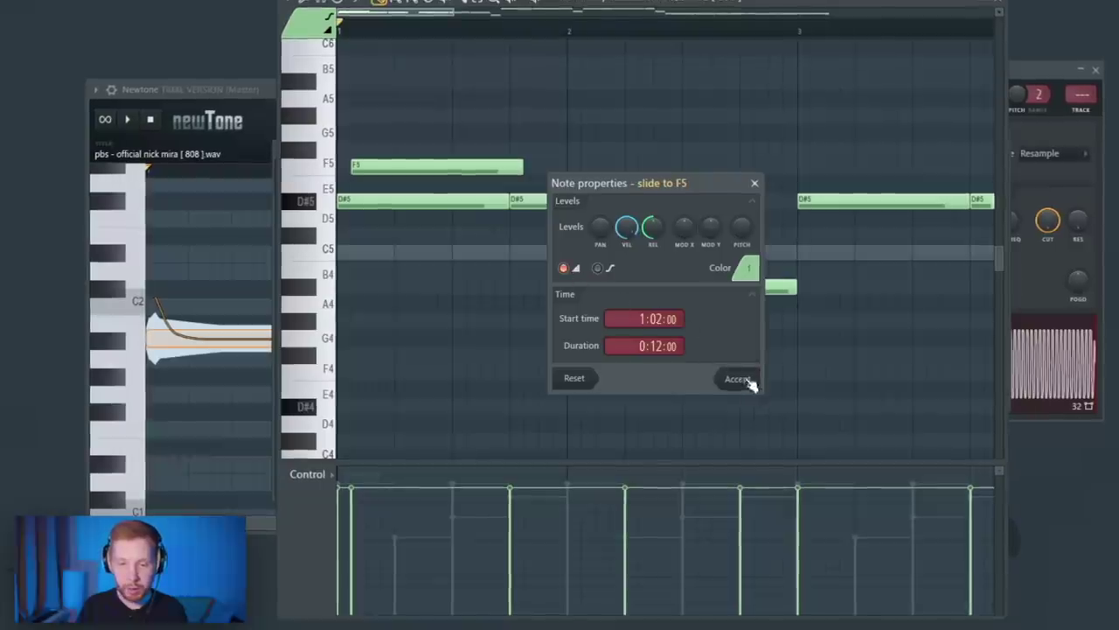
left_click(737, 379)
left_click_drag(522, 166, 396, 168)
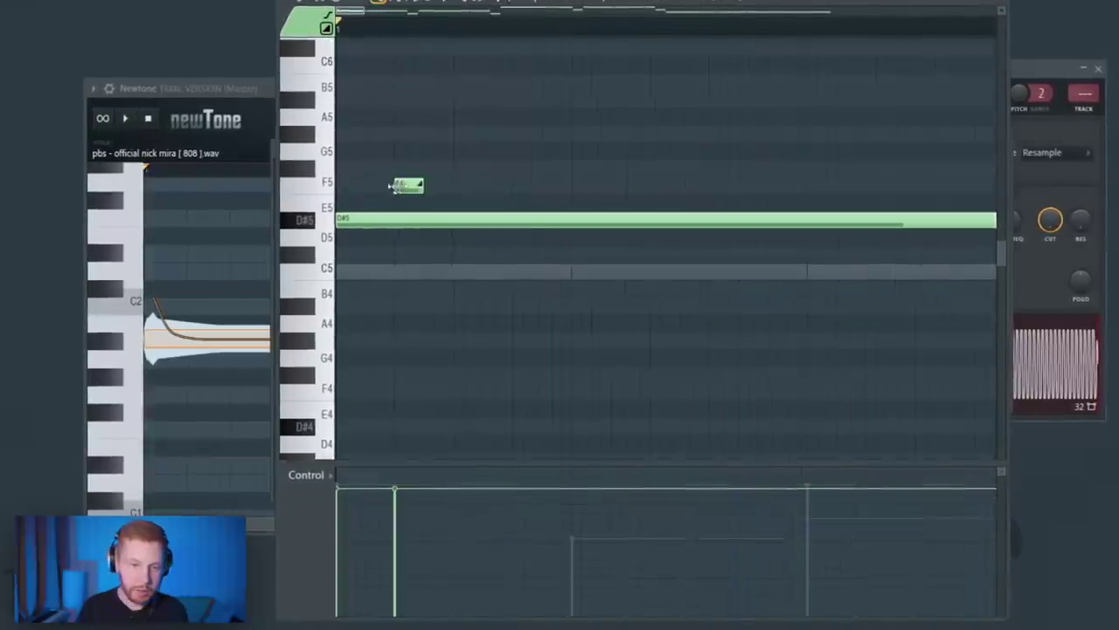
Move the slide note onto D#5, lower the first 808 note's velocity to zero, and play back the result
left_click_drag(367, 199, 369, 321)
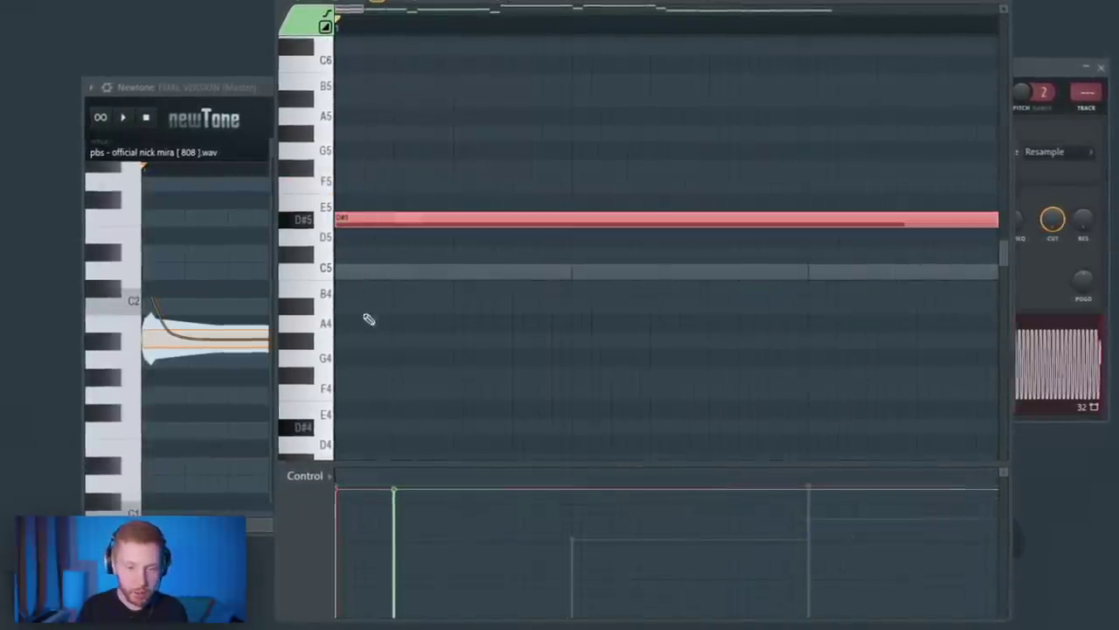
left_click_drag(361, 506, 360, 621)
left_click(429, 353, "ctrl")
key("space")
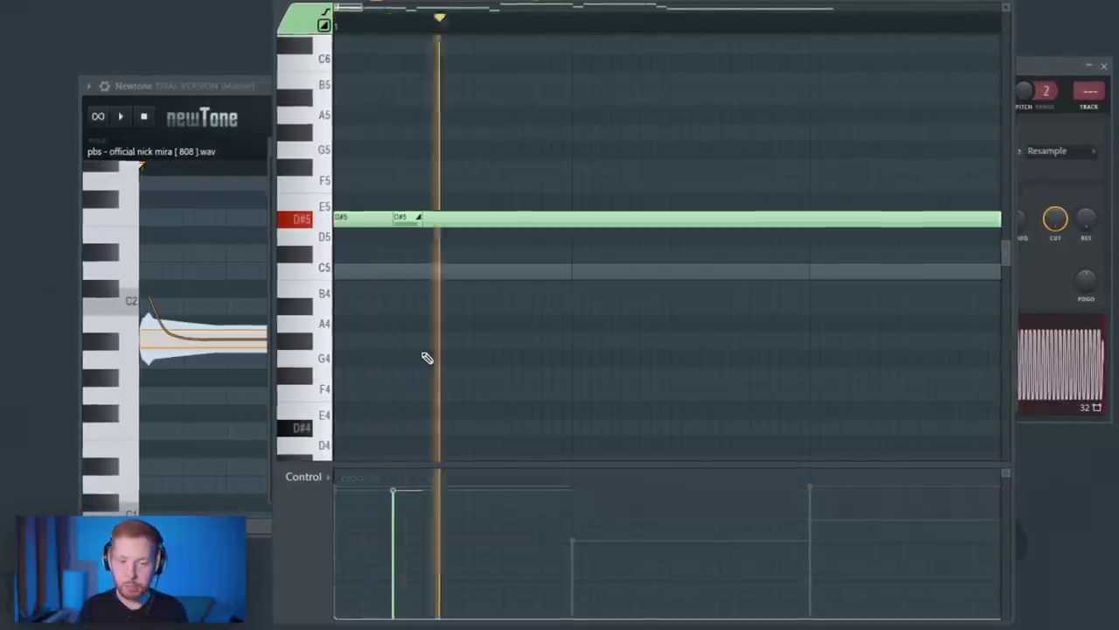
key("space")
left_click_drag(406, 373, 392, 375)
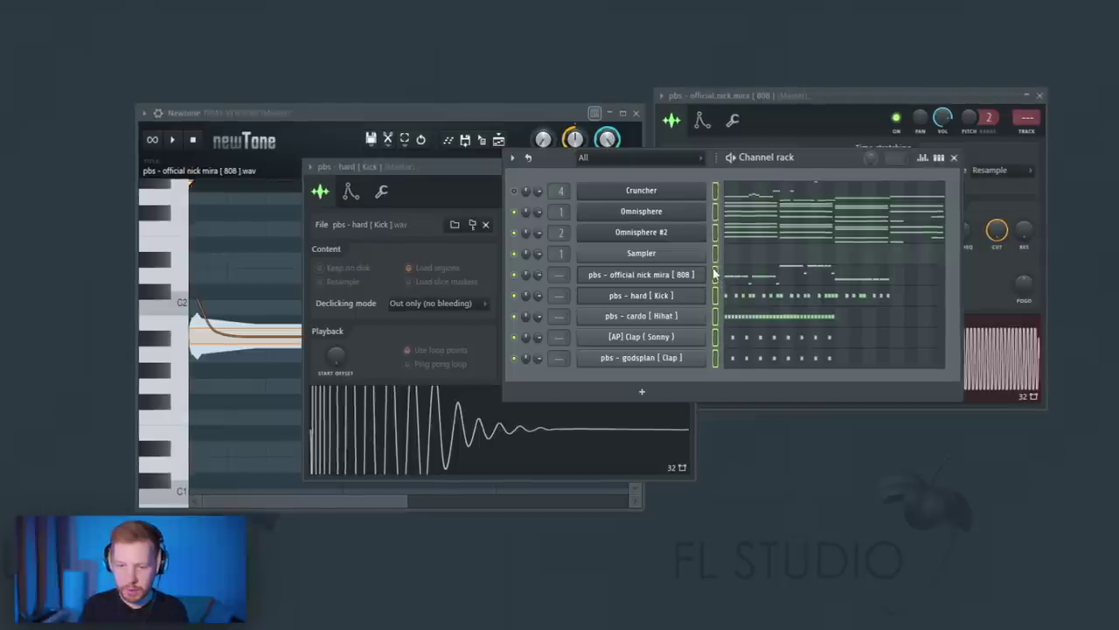
Route the 808, kick, hihat and clap channels to mixer tracks from 7 on, sidechain the kick track to Insert 3, and start playback
key("F9")
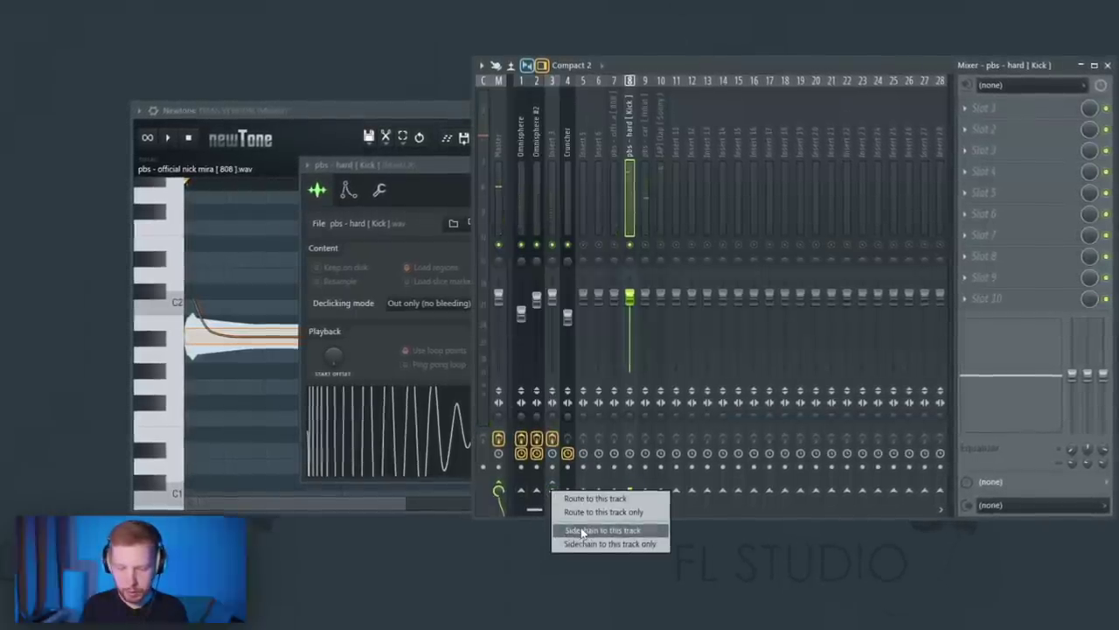
key("space")
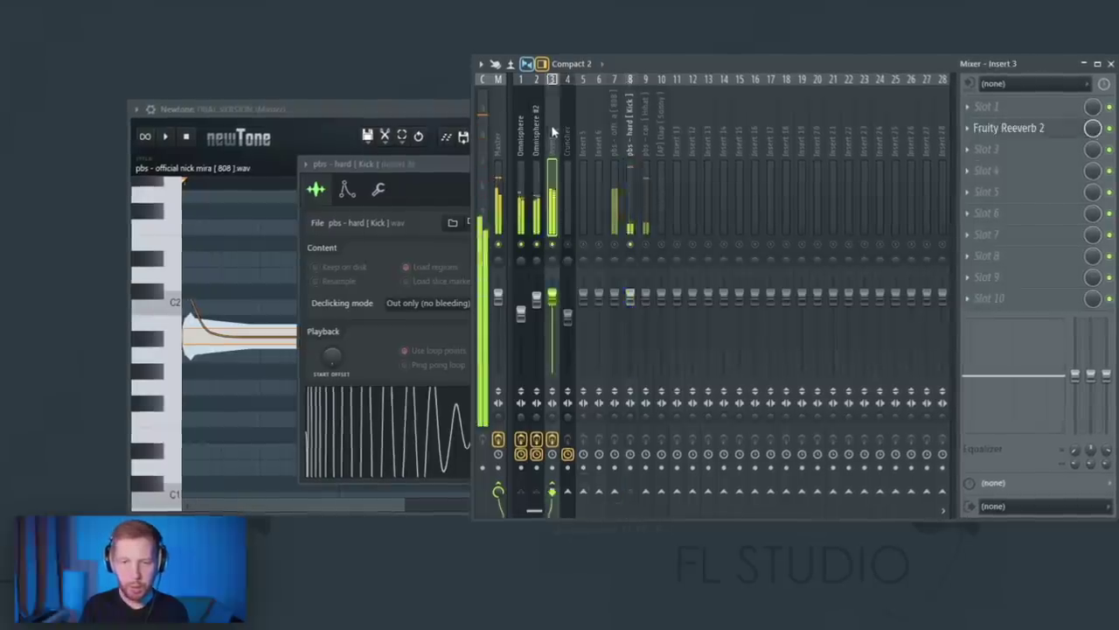
Add Fruity Limiter to Insert 3, sidechain its compressor to the kick, and adjust the threshold, ratio and release
left_click(464, 408)
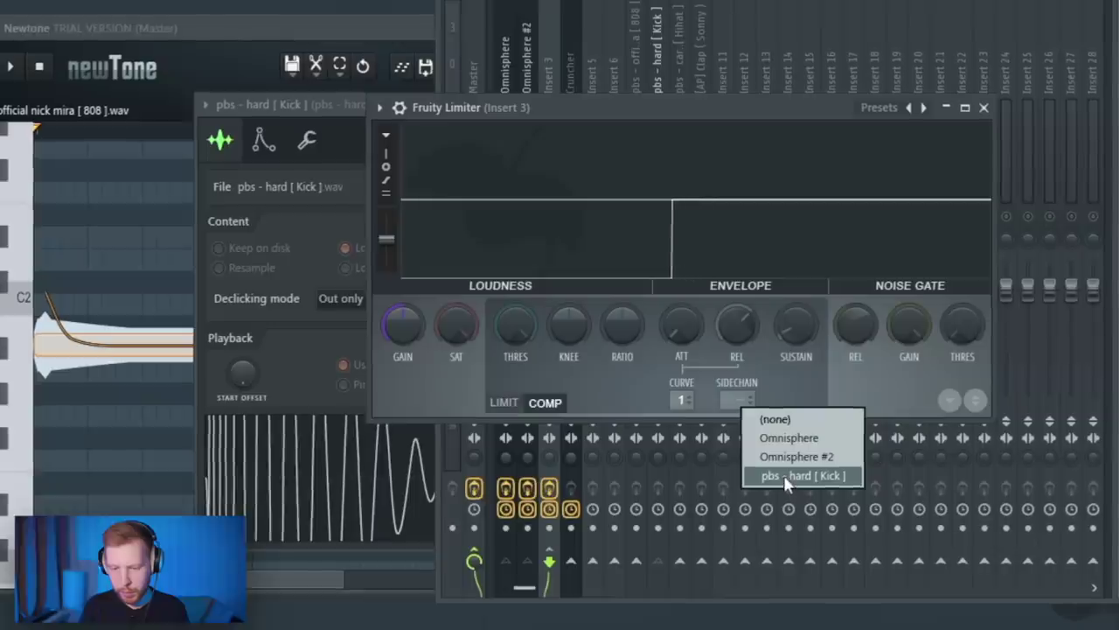
left_click(786, 477)
left_click(504, 402)
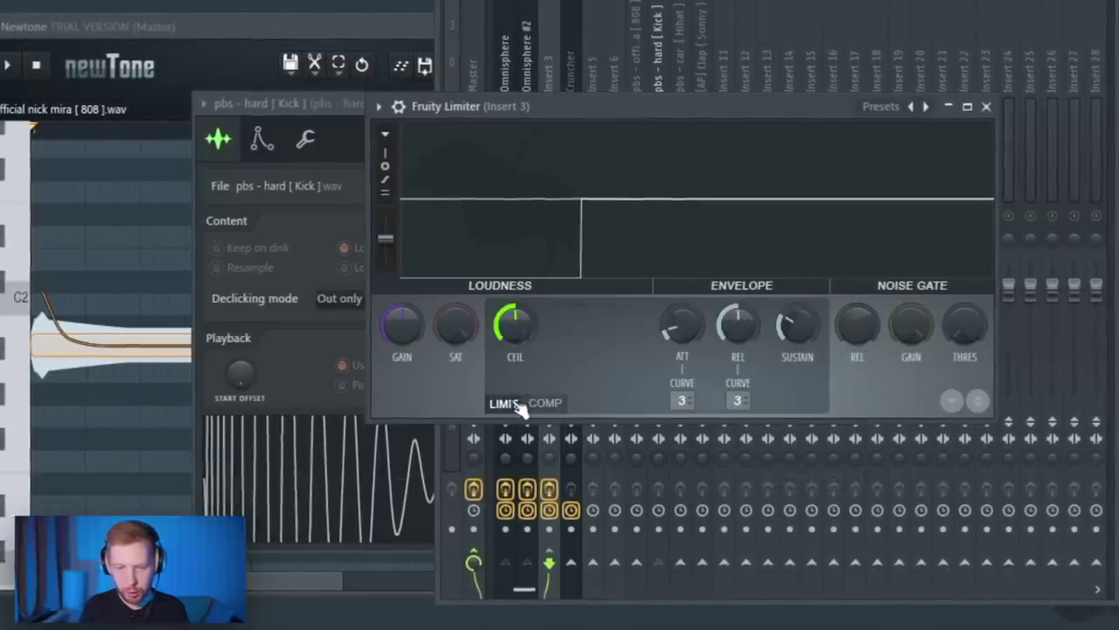
left_click(546, 403)
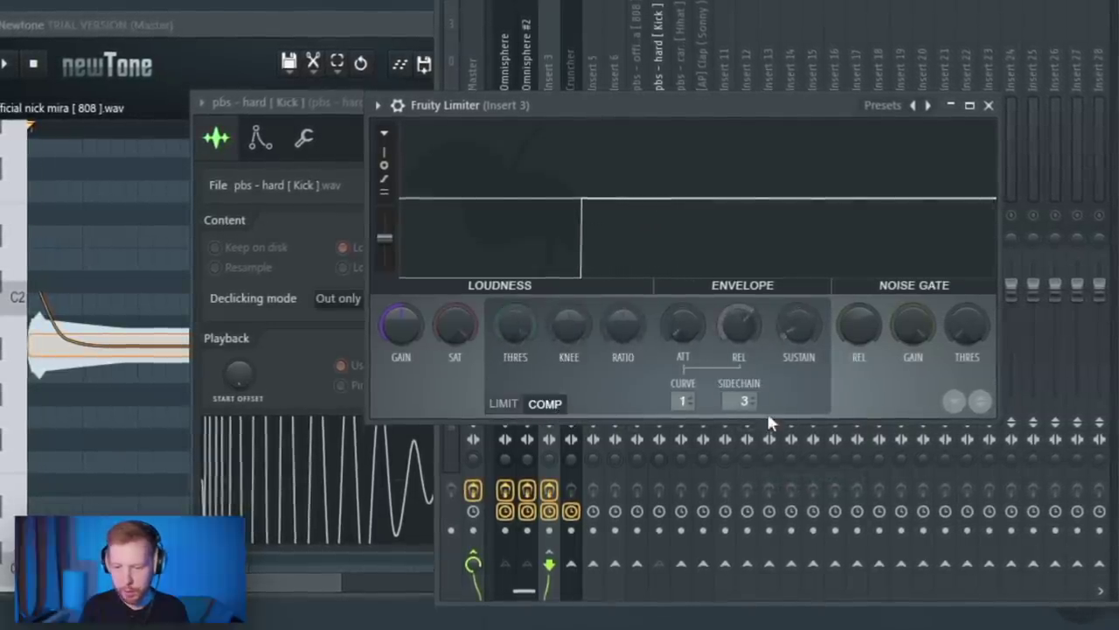
left_click_drag(528, 366, 528, 389)
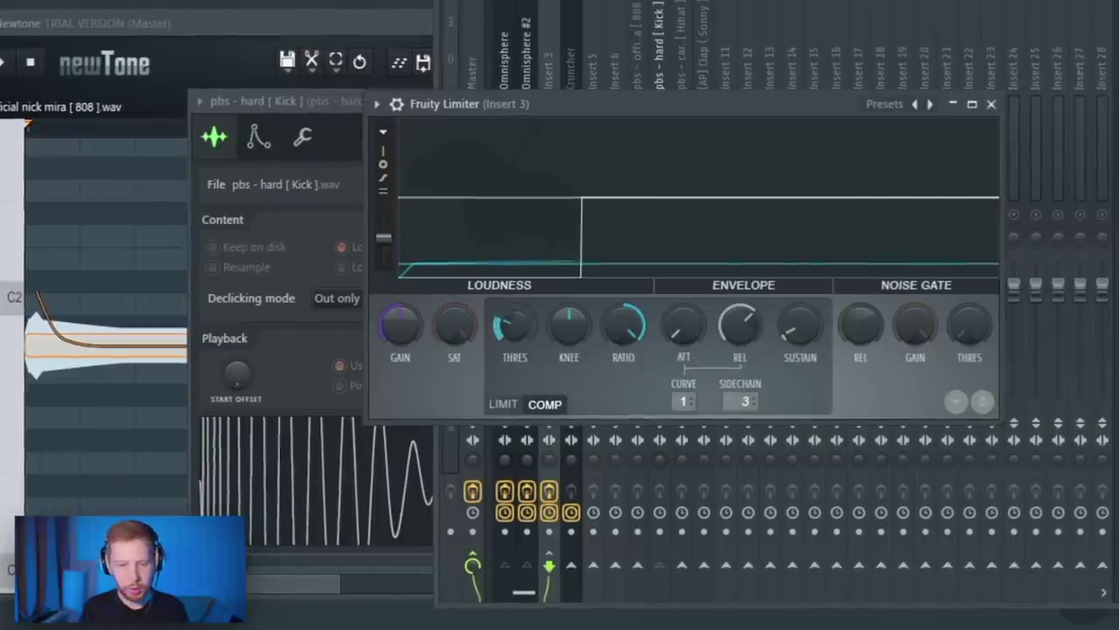
left_click_drag(740, 325, 740, 363)
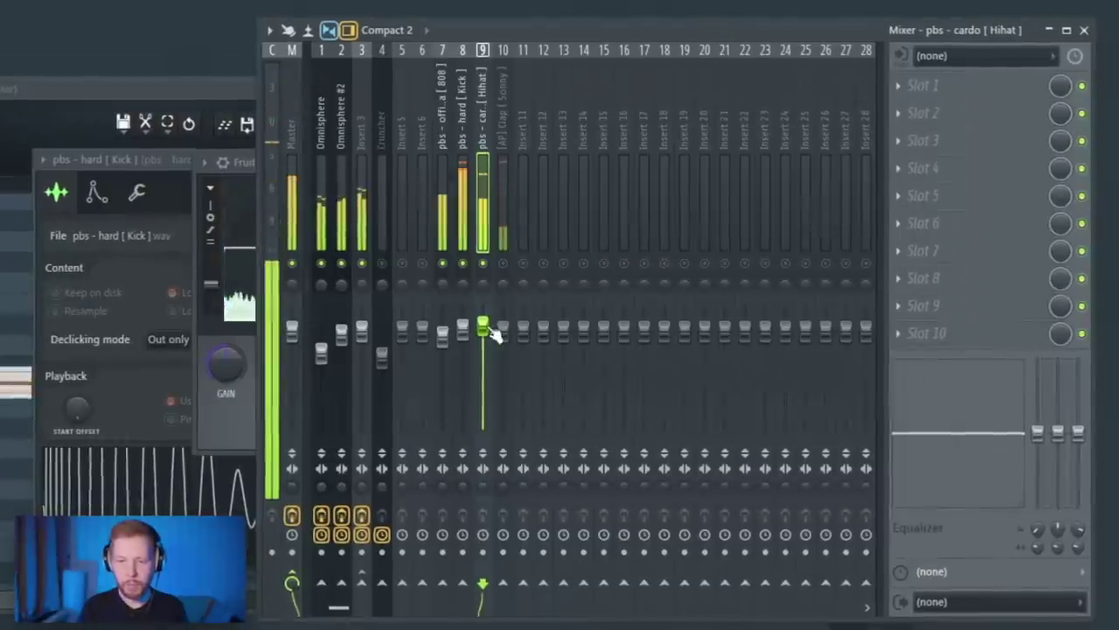
Balance the hihat and clap volumes in the mixer by lowering both faders slightly
left_click(505, 263)
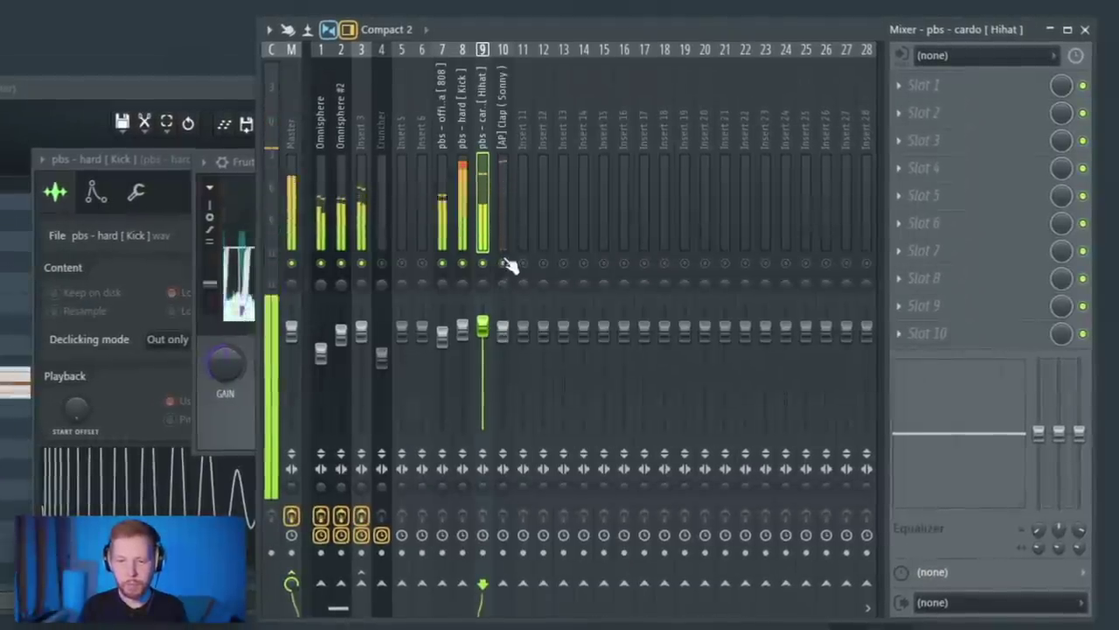
left_click(504, 332)
left_click(486, 337)
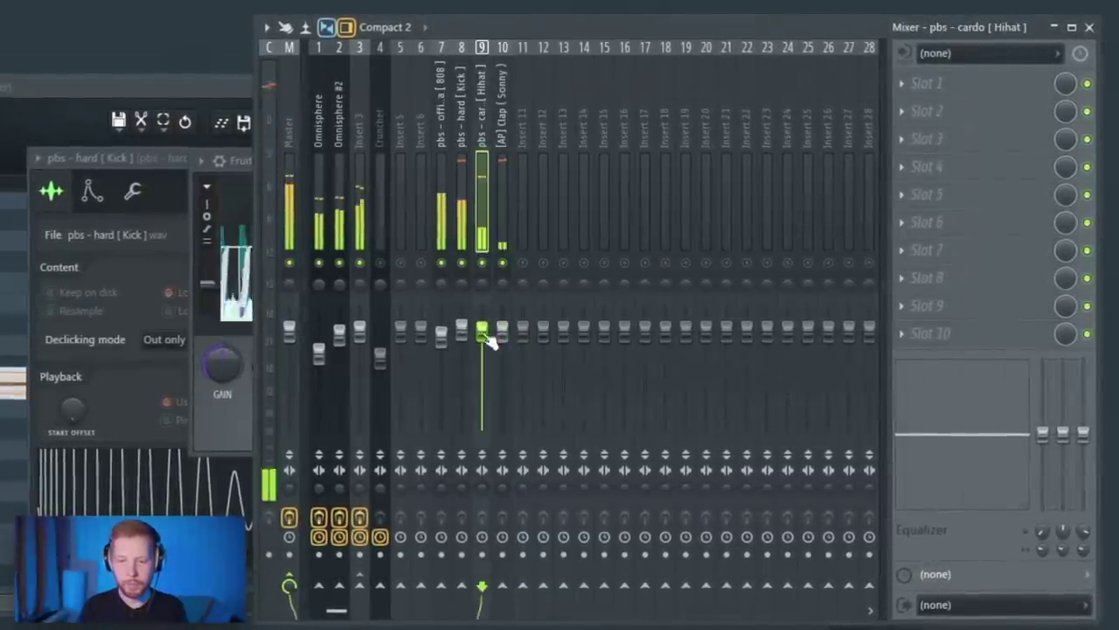
left_click(505, 348)
left_click(486, 334)
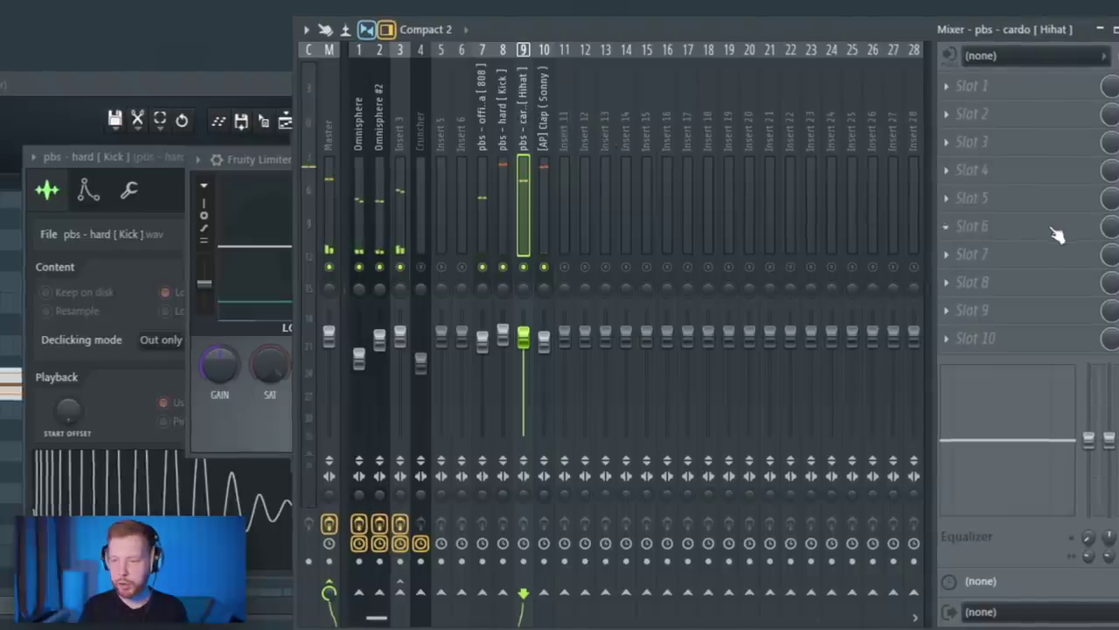
Add ValhallaVintageVerb to the hihat track with the Fat Snare Hall preset, about 4.4% mix and 4.05 s decay
left_click(975, 120)
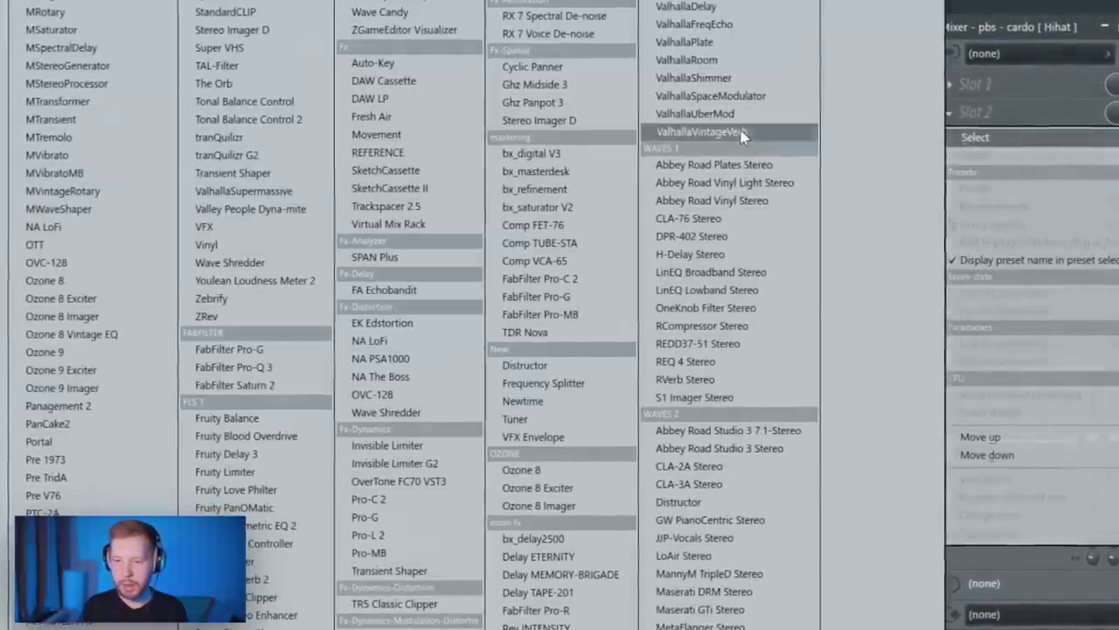
left_click(742, 133)
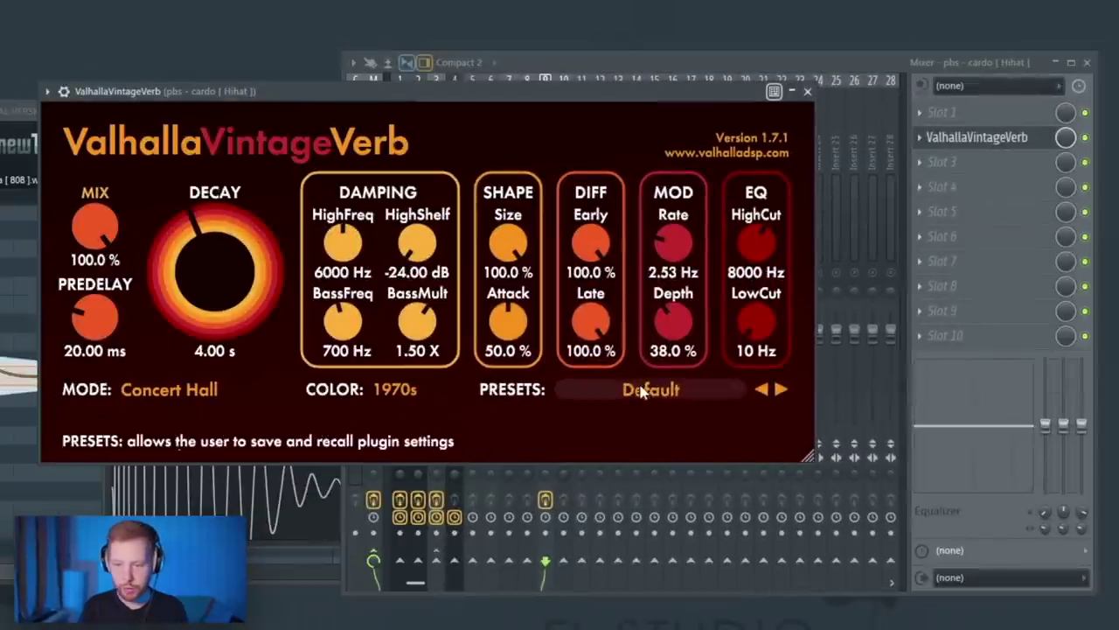
left_click(641, 391)
mouse_move(619, 610)
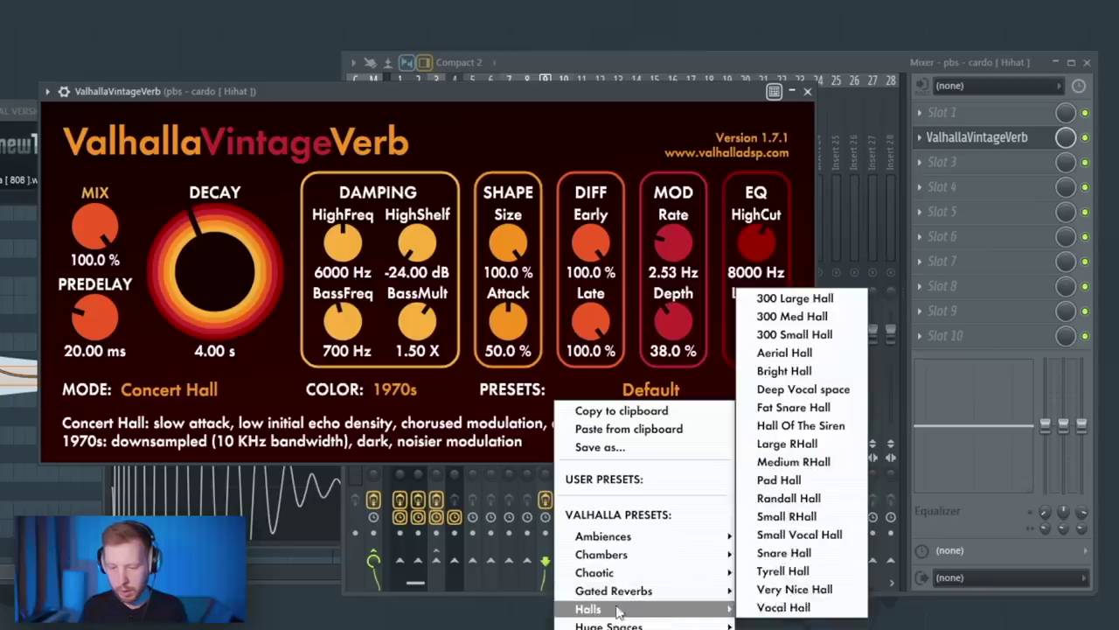
left_click(792, 408)
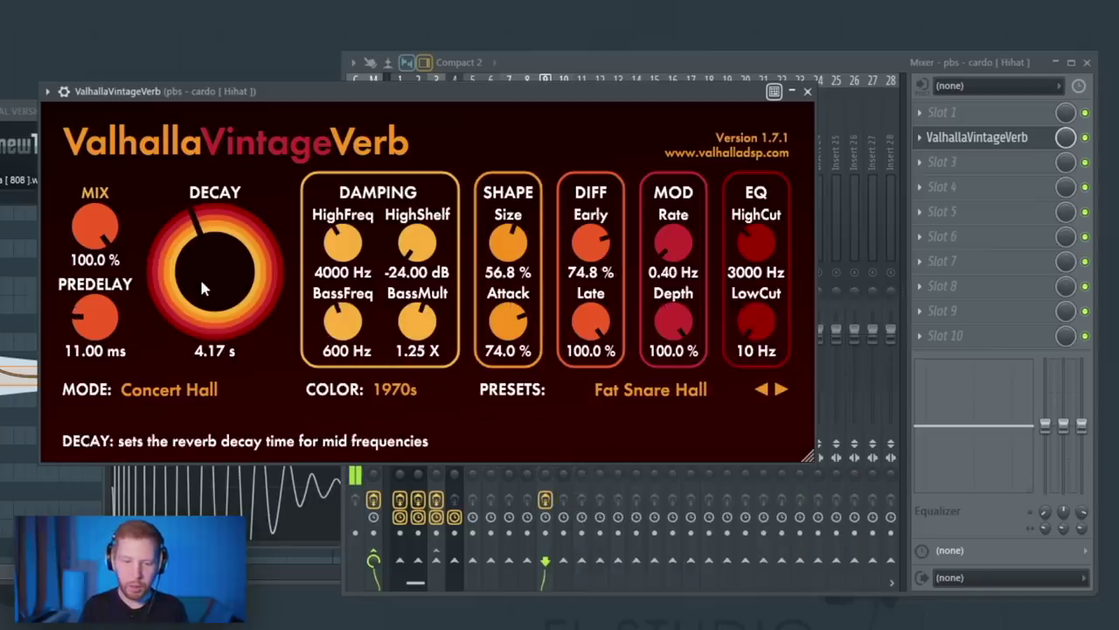
left_click_drag(101, 249, 122, 407)
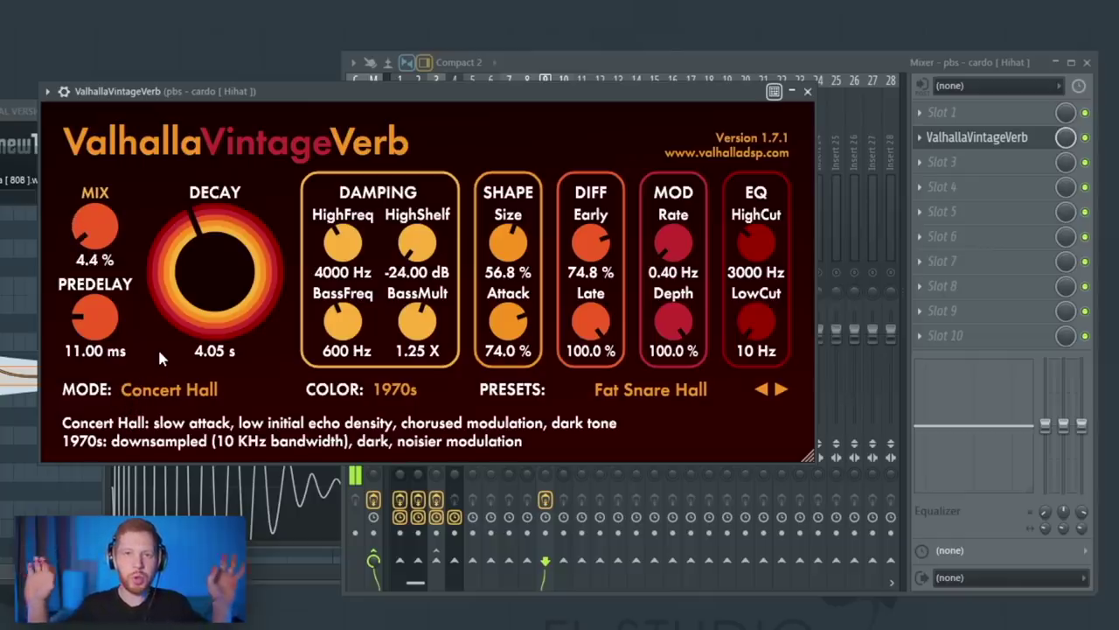
key("Escape")
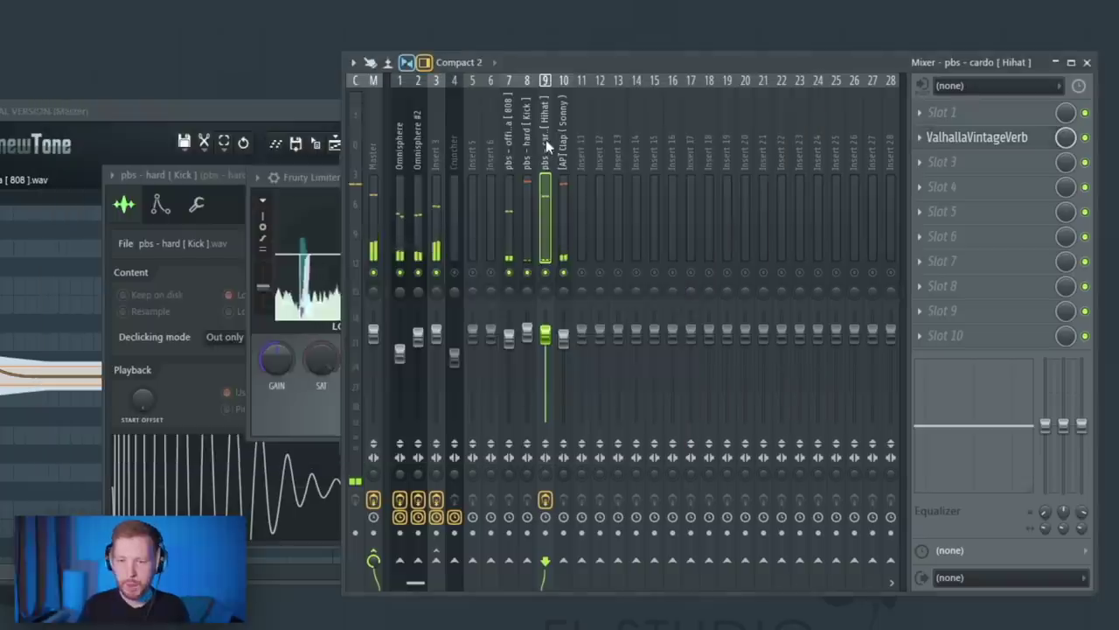
Copy the hihat's ValhallaVintageVerb with its settings to the first effect slot of the clap track
left_click(919, 138)
left_click(966, 240)
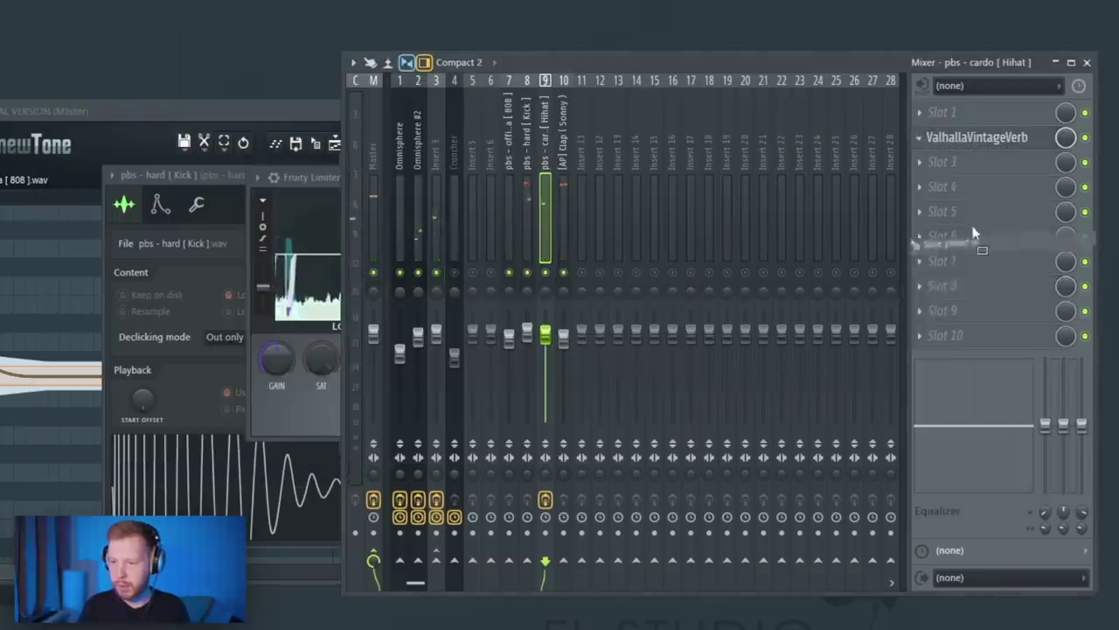
left_click_drag(564, 152, 578, 160)
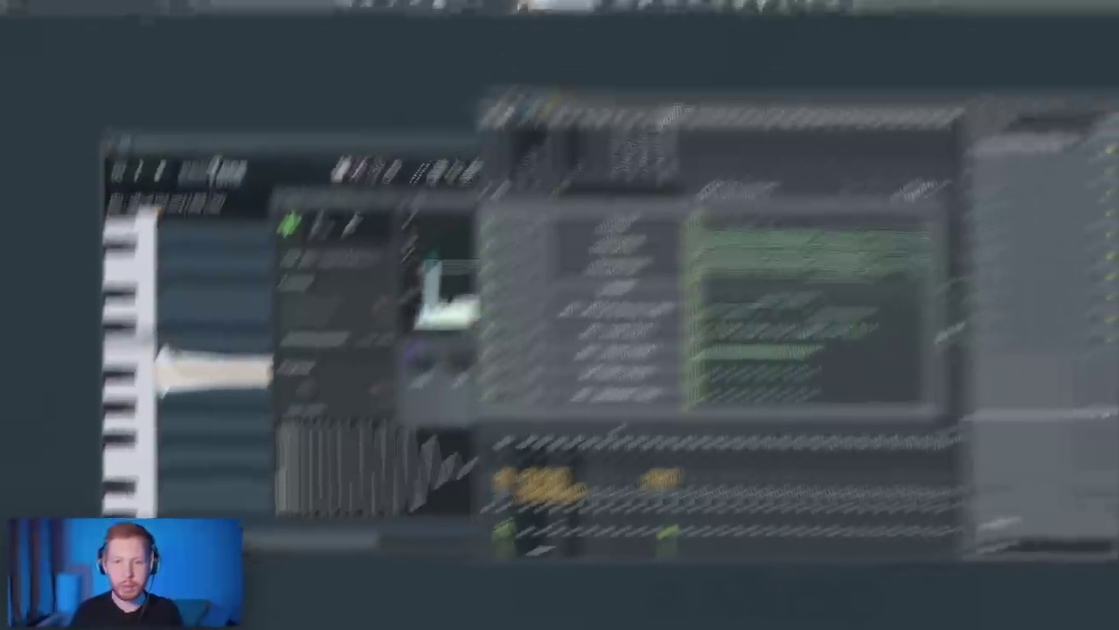
Split the pattern by channel in the playlist, and copy the Omnisphere, Omnisphere #2 and Cruncher clips to bar 1
left_click(514, 14)
left_click(643, 236)
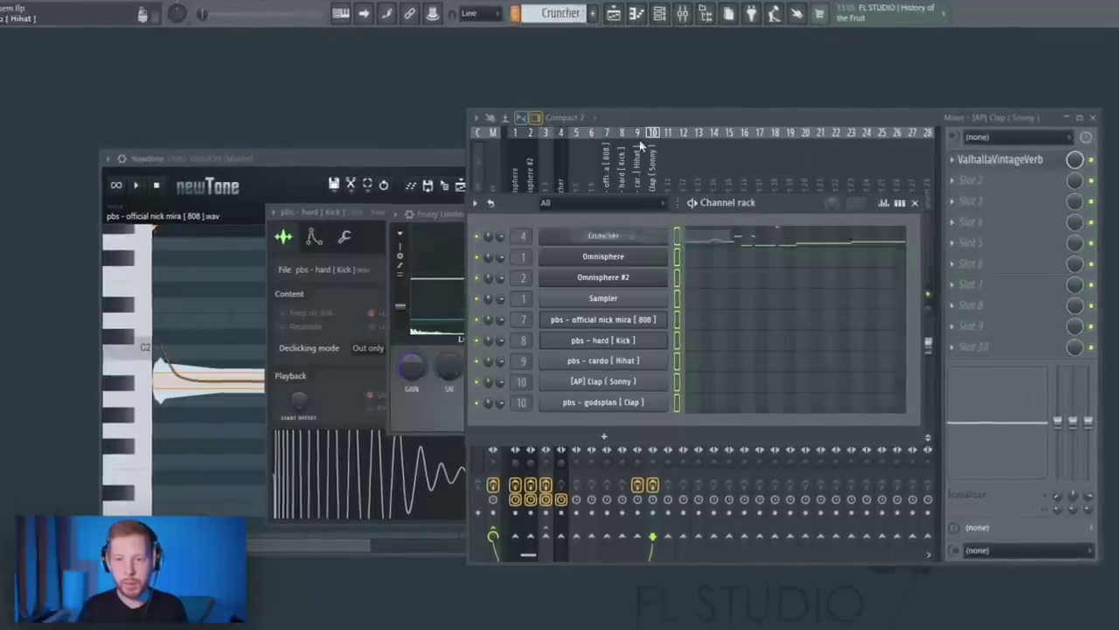
left_click(617, 18)
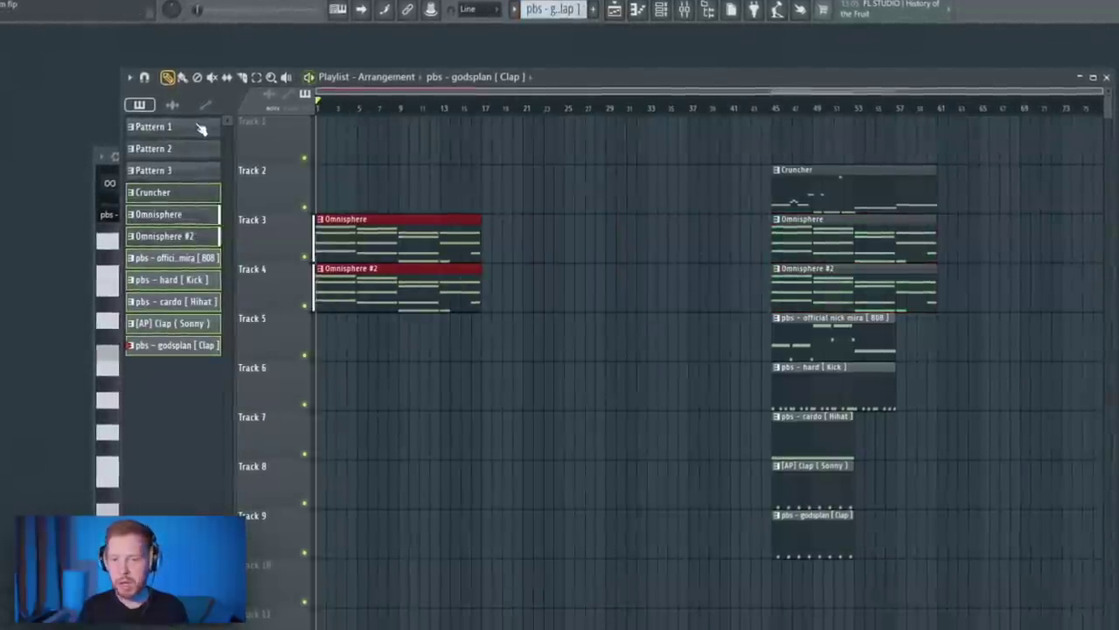
left_click(580, 195, "ctrl")
key("space")
left_click_drag(818, 201, 315, 171)
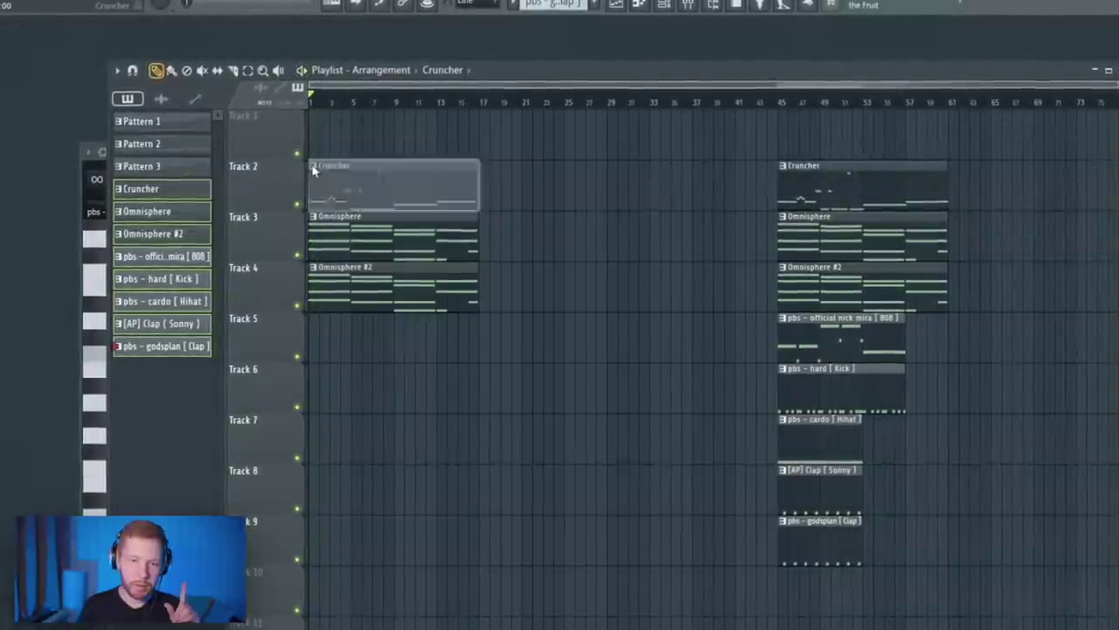
Make the Cruncher clip at bar 1 unique and open its notes in the piano roll
left_click(314, 167)
left_click(349, 218)
double_click(362, 192)
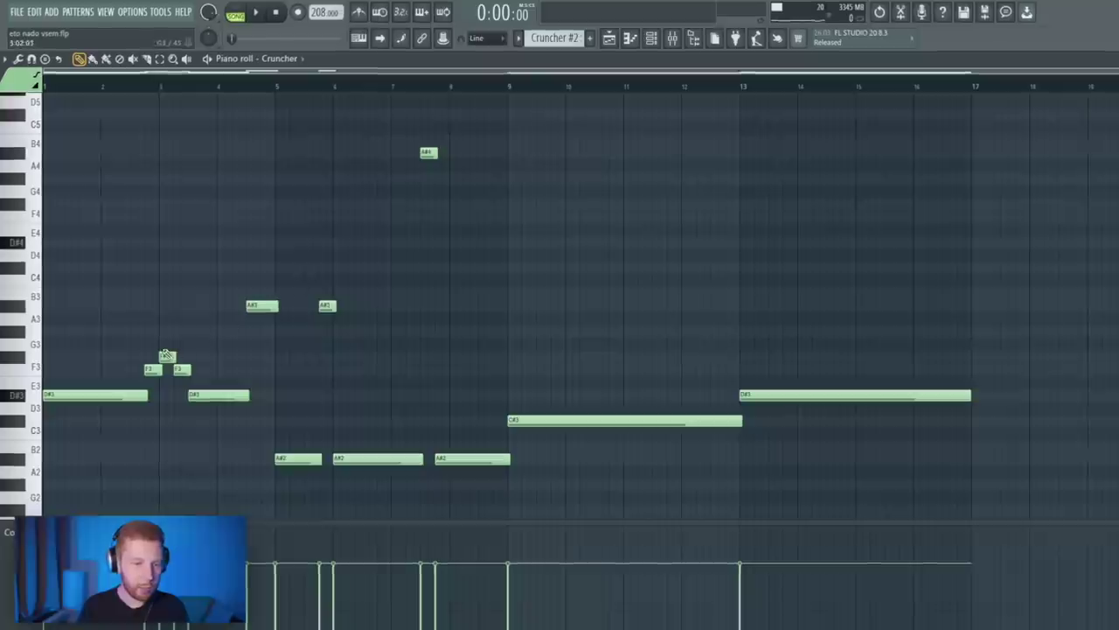
Reduce the bass line to D#3, A#2, C#3 and D#3, extend each note to the next one, and start playback
left_click_drag(165, 352, 220, 415)
right_click(216, 394)
right_click(252, 308)
right_click(328, 306)
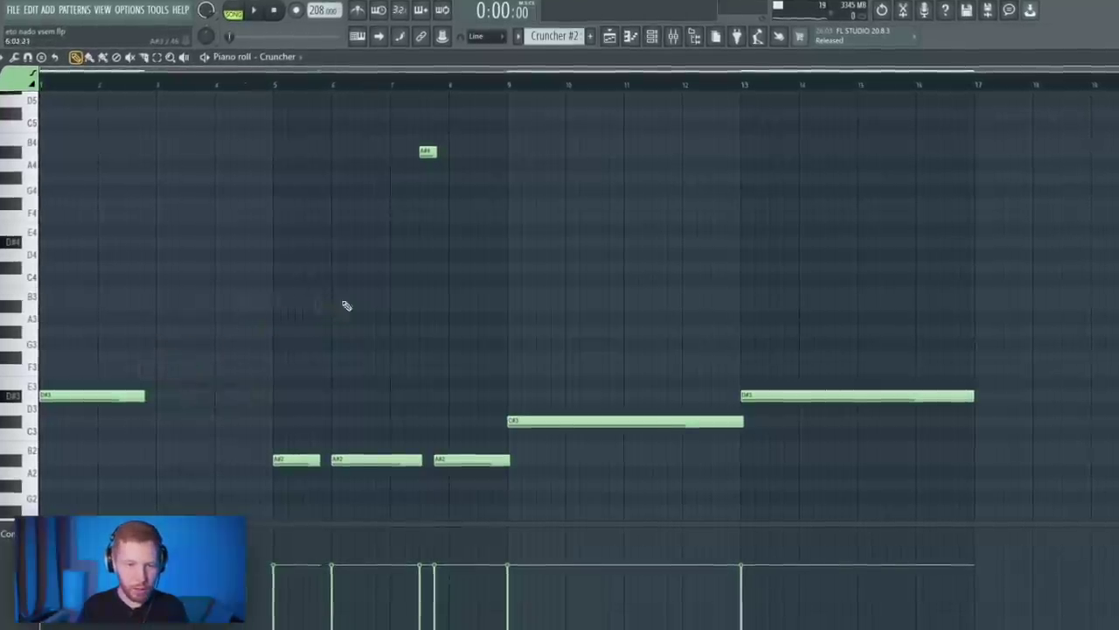
right_click(427, 150)
key("ctrl+l")
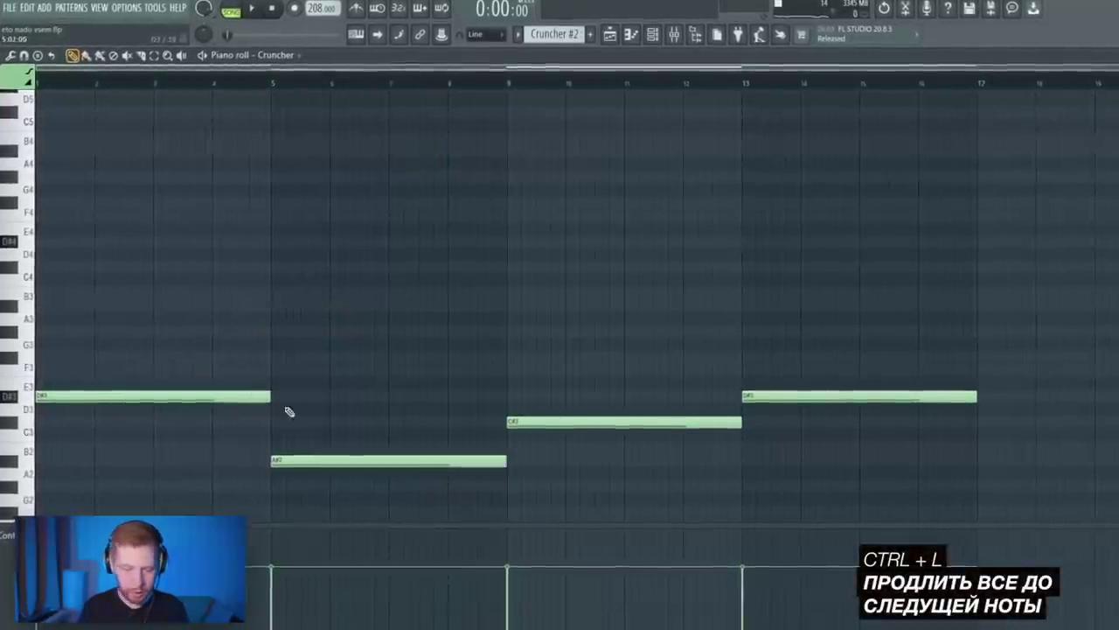
scroll(289, 411, "down", 4)
key("space")
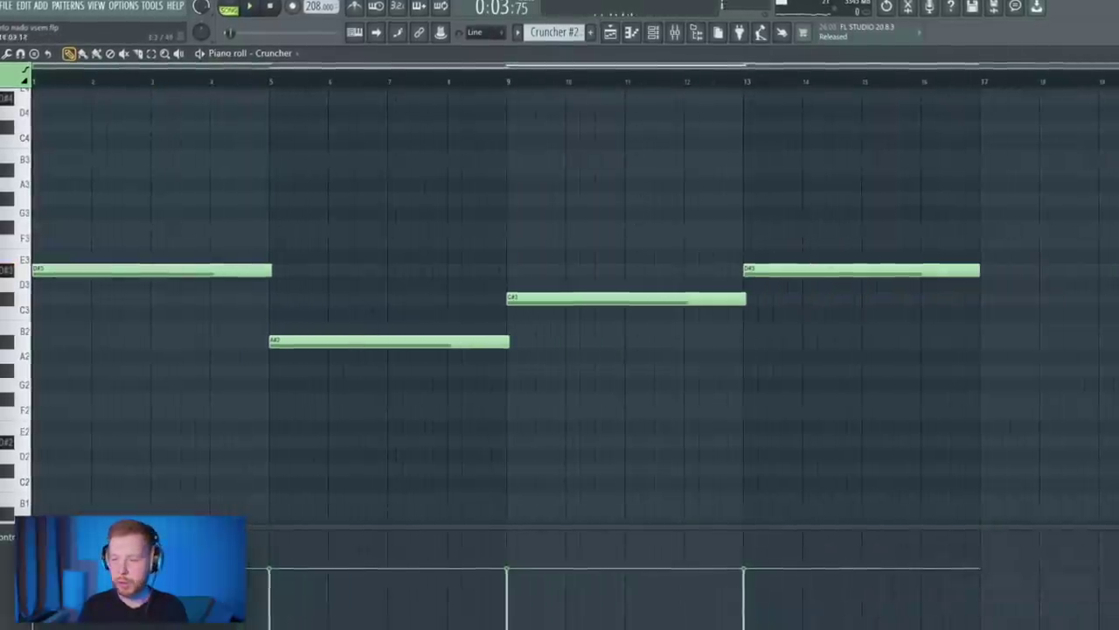
Build the section from bar 17 with Omnisphere layers, 808, kick, hihat and clap clips, and trim their starts
key("space")
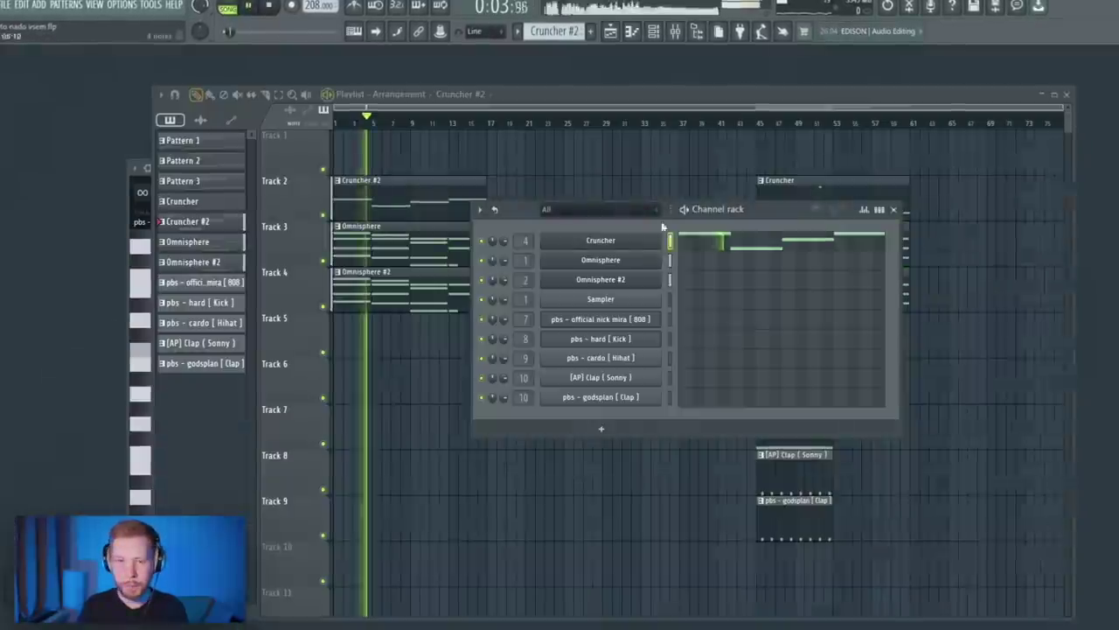
key("F6")
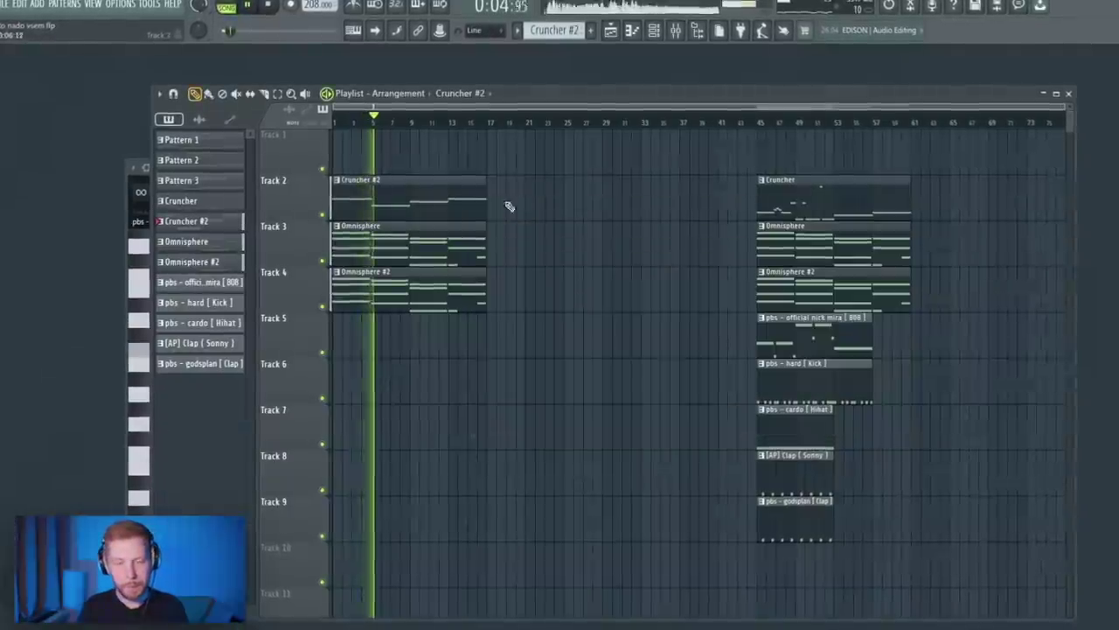
scroll(507, 254, "up", 3)
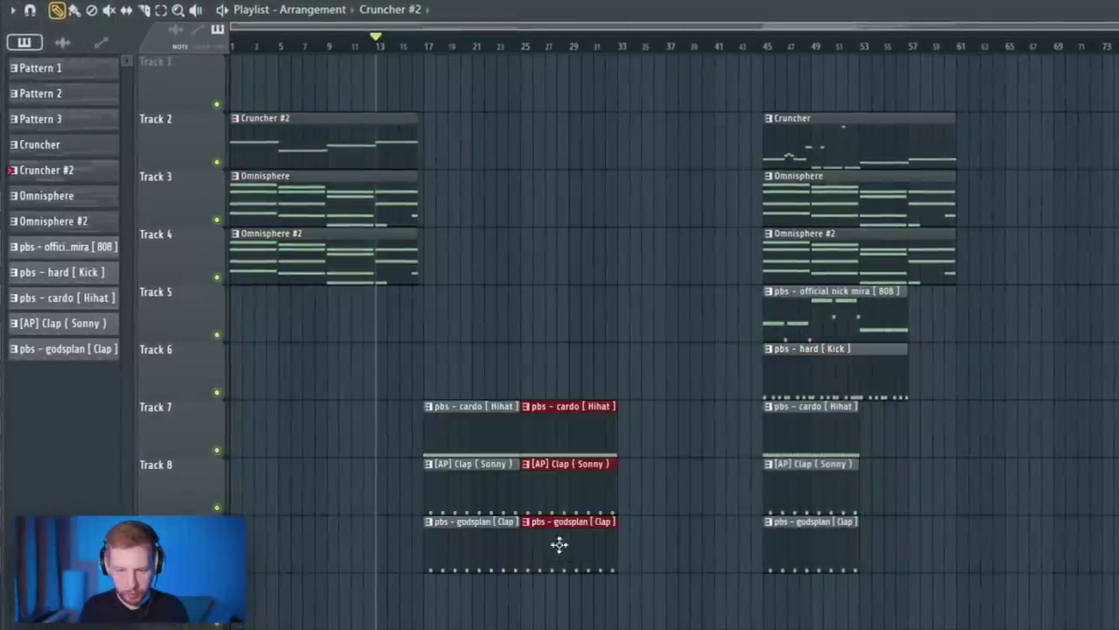
scroll(460, 364, "up", 6)
left_click(492, 50)
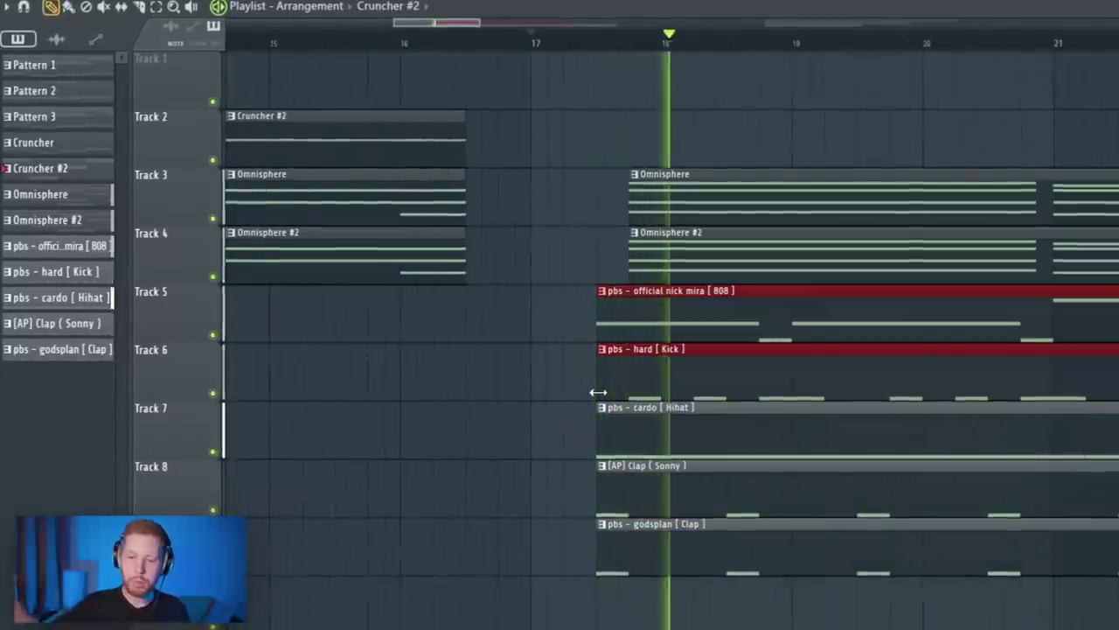
scroll(597, 393, "down", 6)
right_click(703, 341)
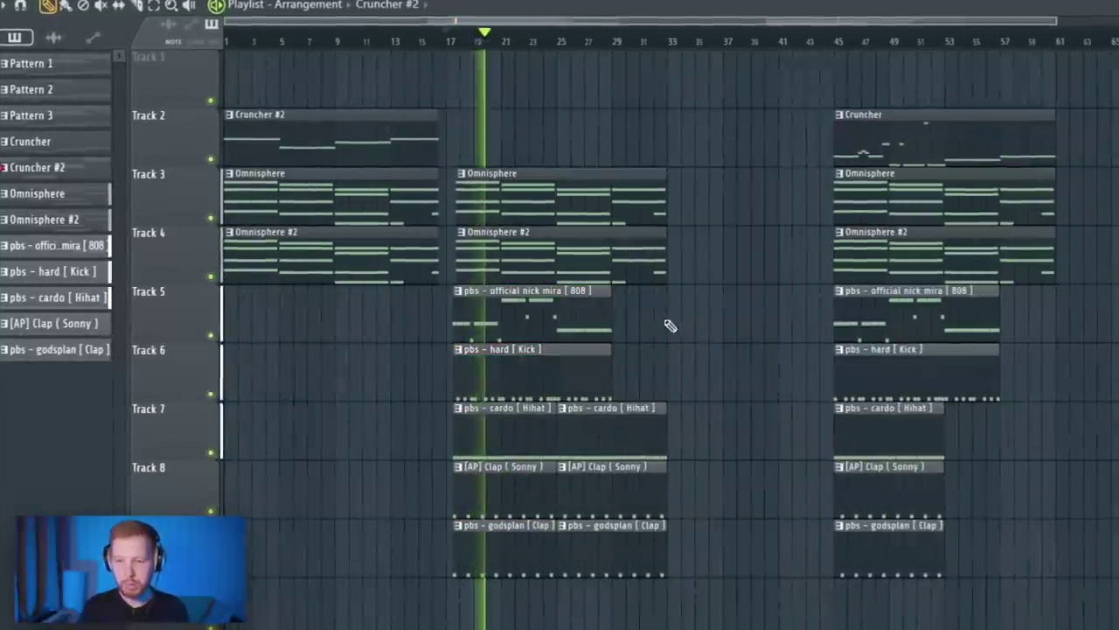
Slice the hihat and both clap clips before bar 27, delete the short slices, and play back the break
scroll(606, 382, "up", 2)
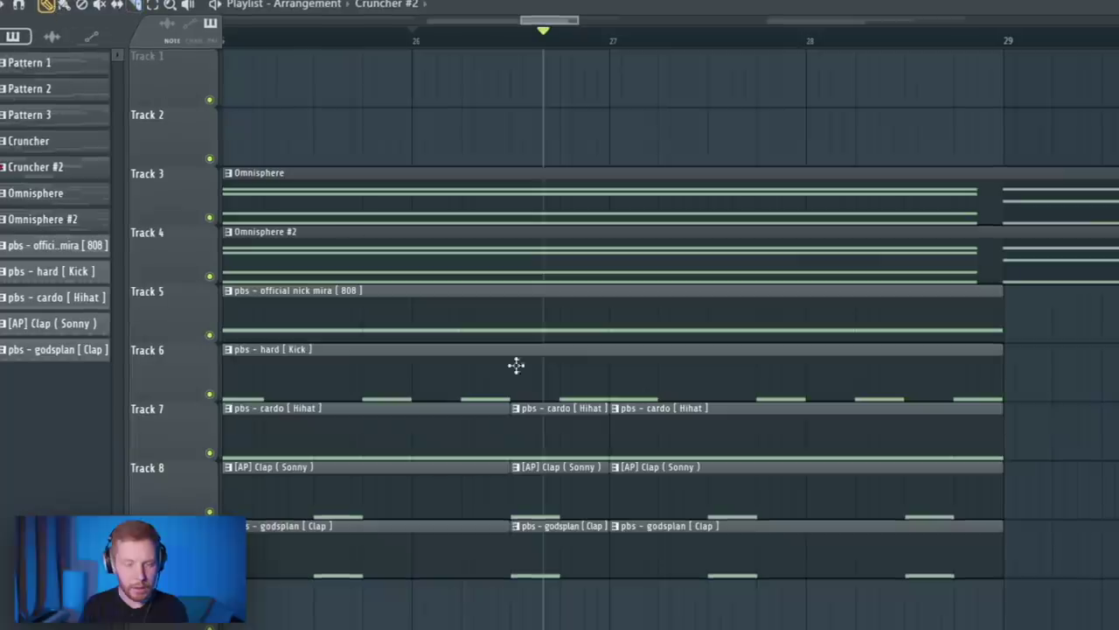
right_click(571, 445)
right_click(560, 498)
right_click(547, 560)
left_click(415, 44)
key("space")
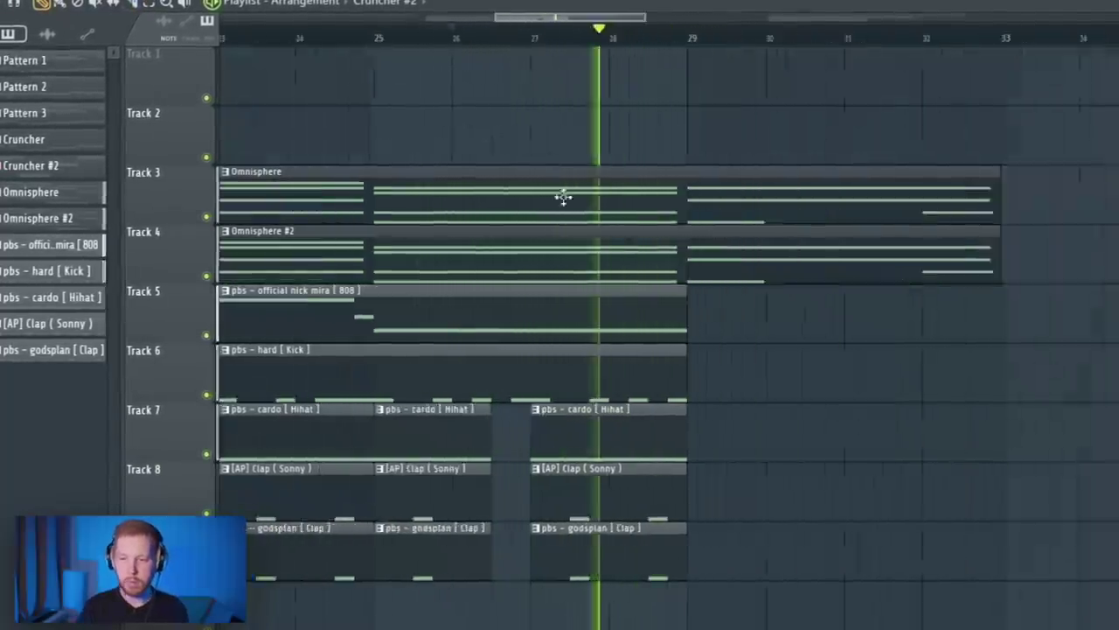
key("space")
Lay out both Omnisphere layers over bars 33 to 65 with Cruncher from bar 33, and start Omnisphere #2 at bar 51 after the gap
scroll(563, 198, "down", 6)
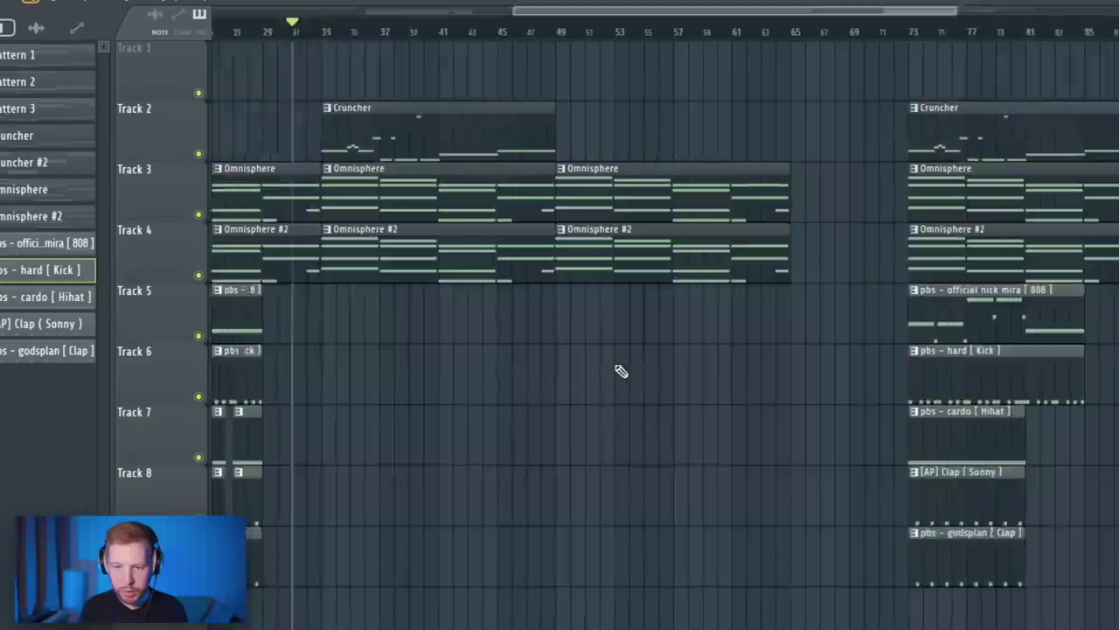
scroll(499, 45, "up", 3)
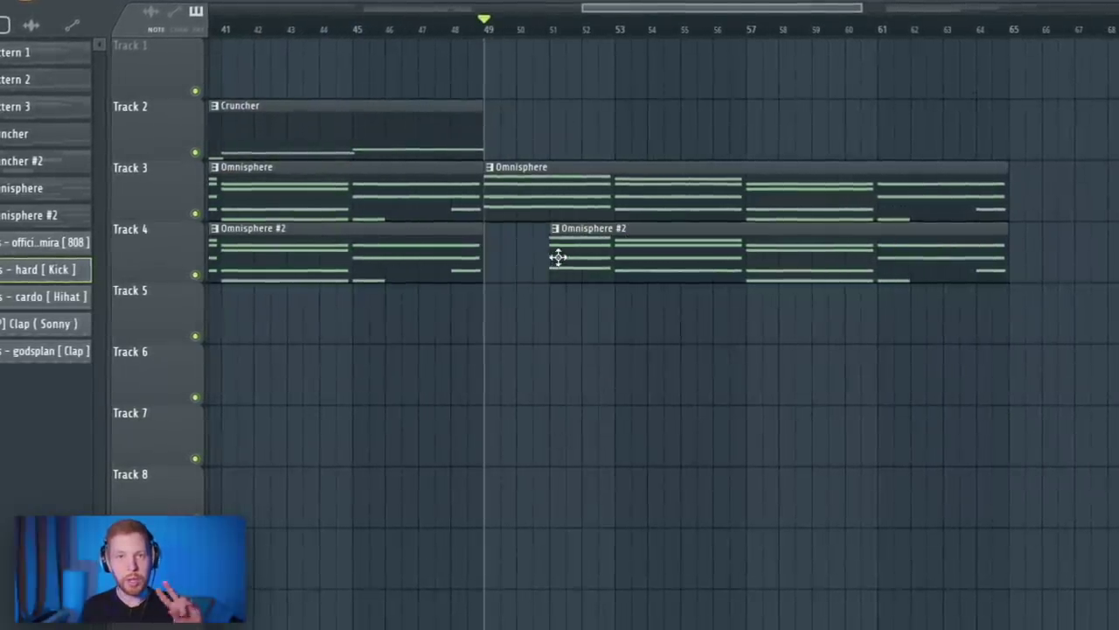
scroll(665, 315, "down", 3)
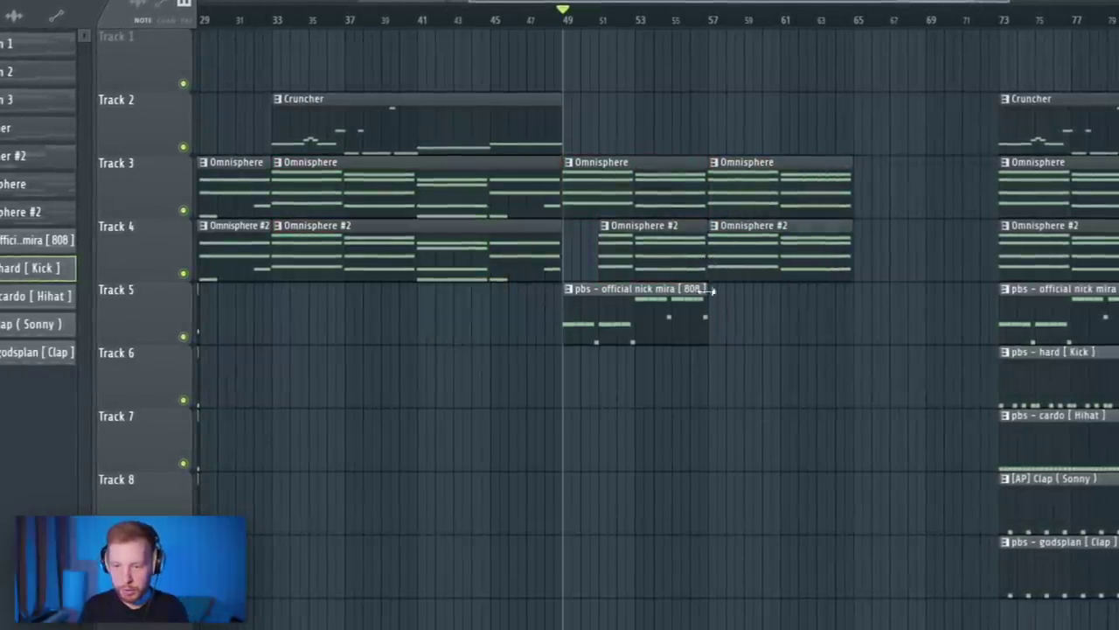
Copy the 808 clip to bar 57, then place a Cruncher clip at bar 65 on Track 2 and make it unique
left_click_drag(651, 321, 764, 328)
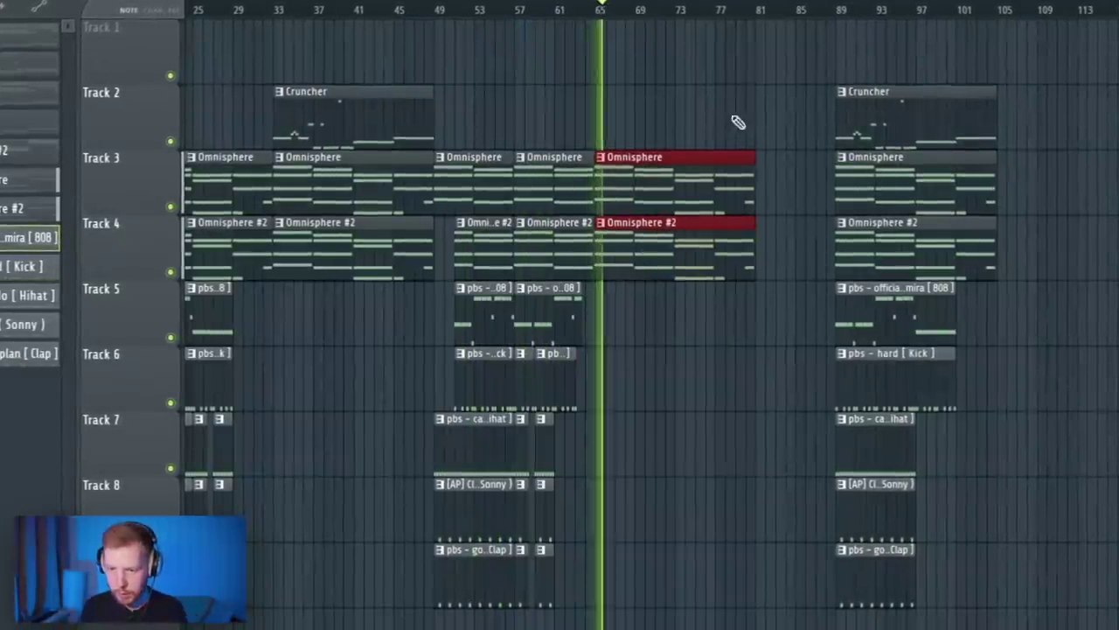
left_click_drag(904, 125, 644, 131)
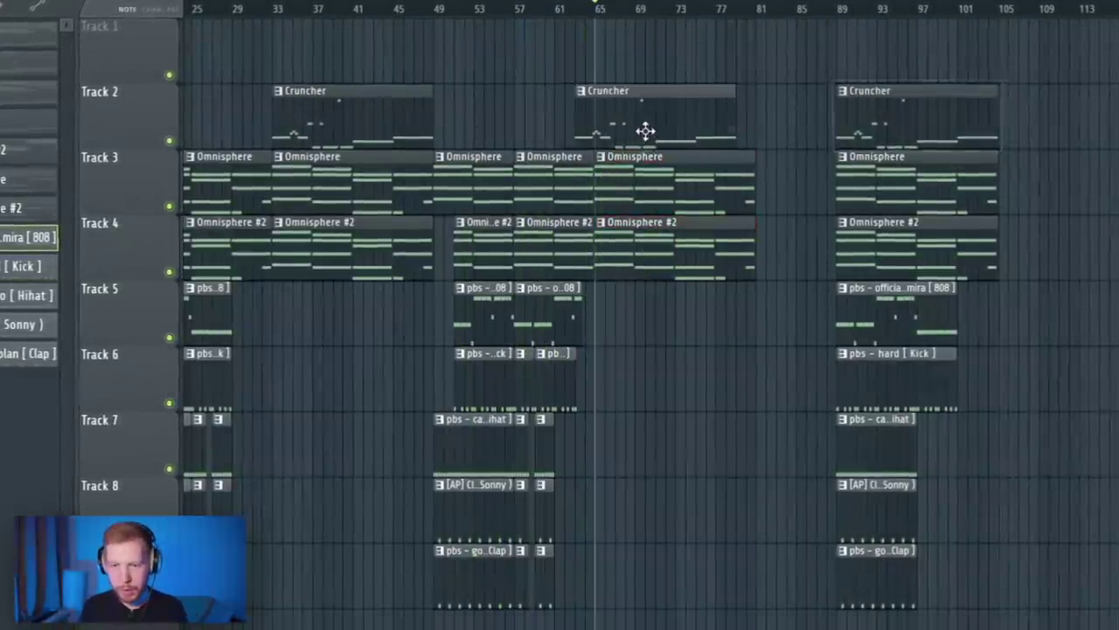
left_click(601, 92)
left_click(663, 213)
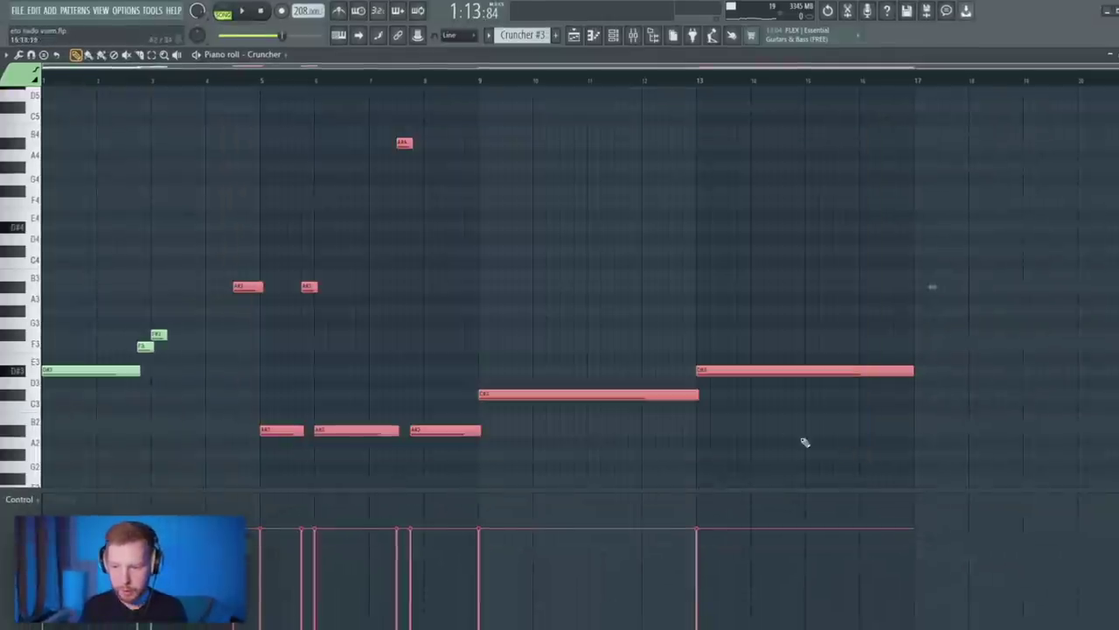
Replace the Cruncher #3 notes after the opening D#3, F3 and F#3 with a rising melody climbing through A#3 and D#4 to G#4
key("Delete")
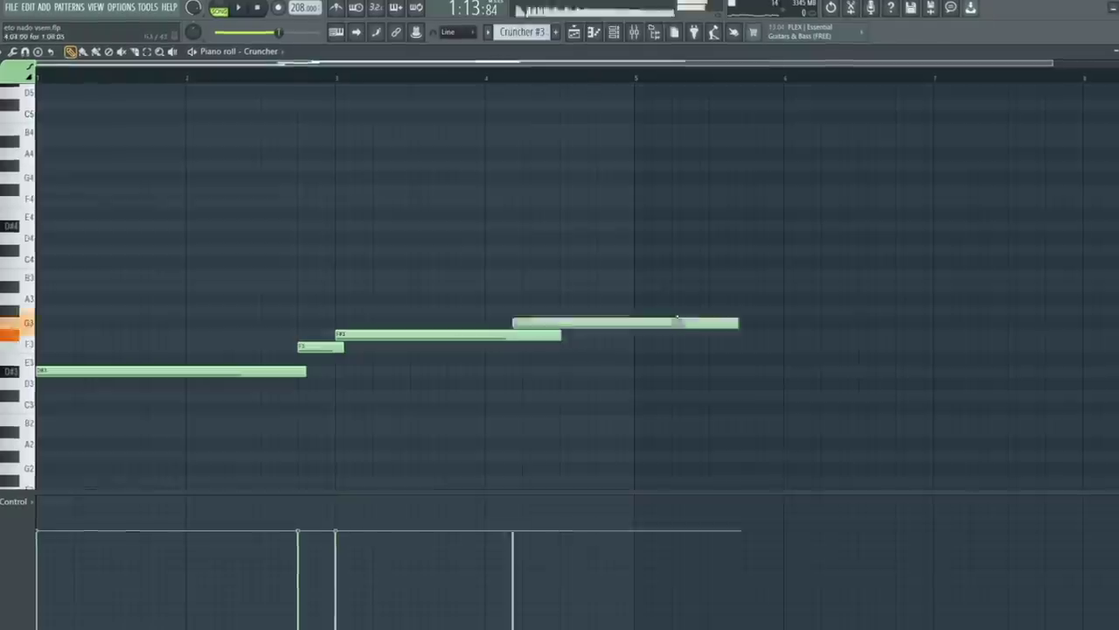
key("space")
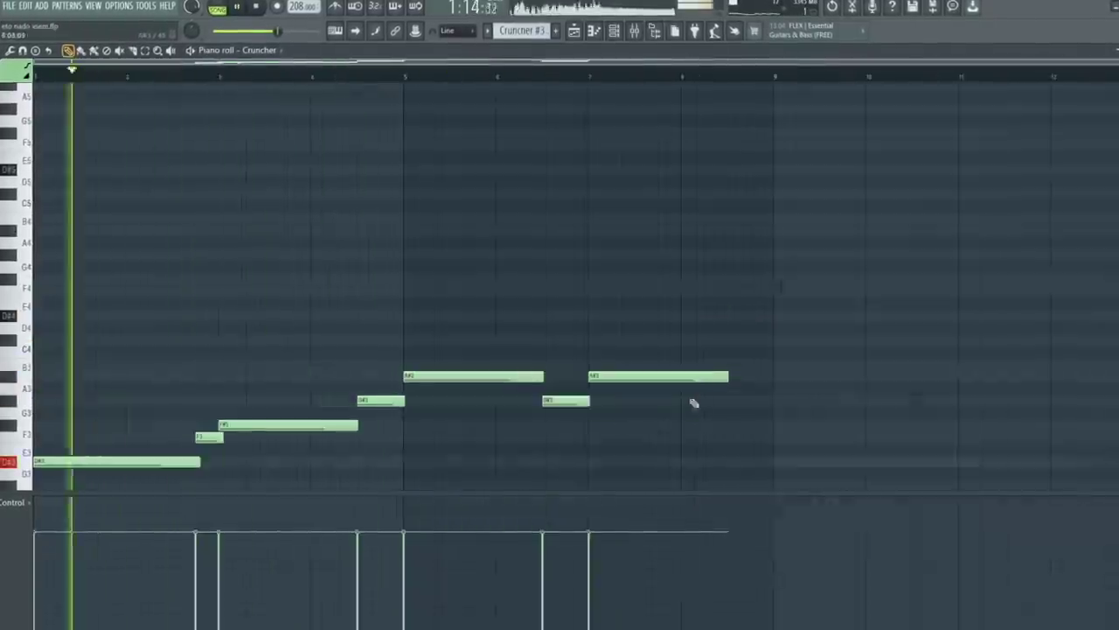
left_click(750, 339)
left_click_drag(779, 315, 836, 315)
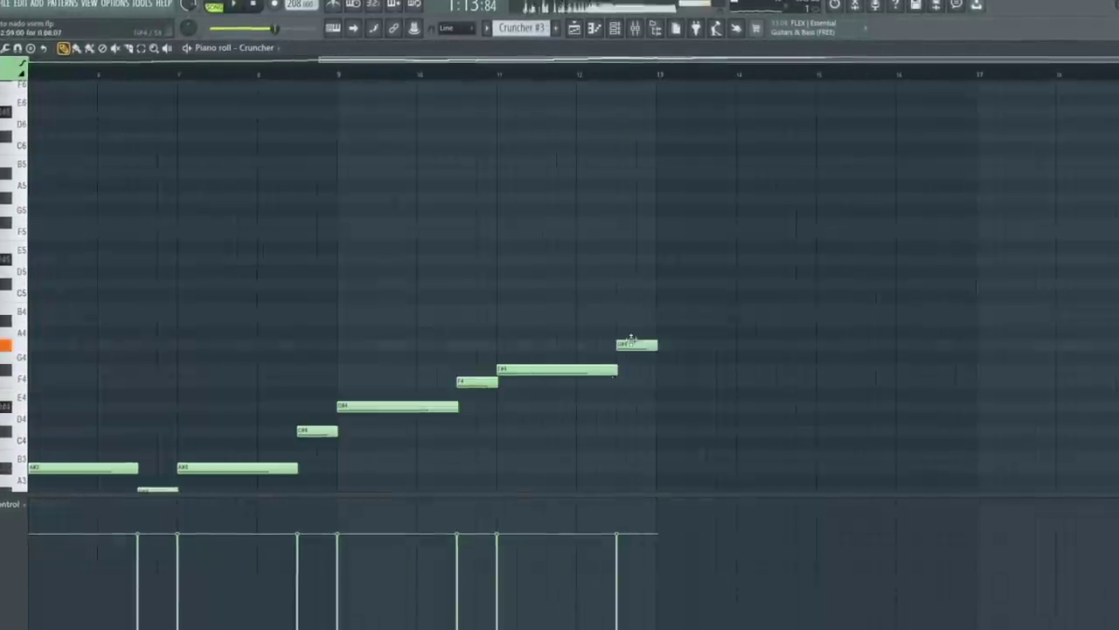
left_click(691, 341)
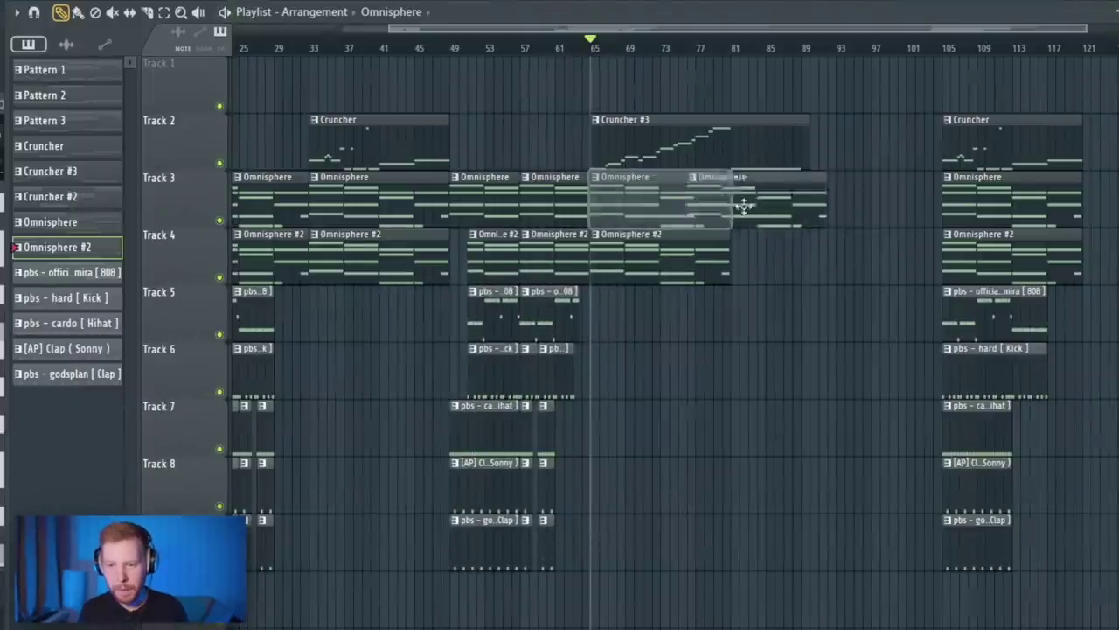
Place a copy of the Omnisphere clip at bar 81 on Track 3 and make it unique
left_click(723, 235)
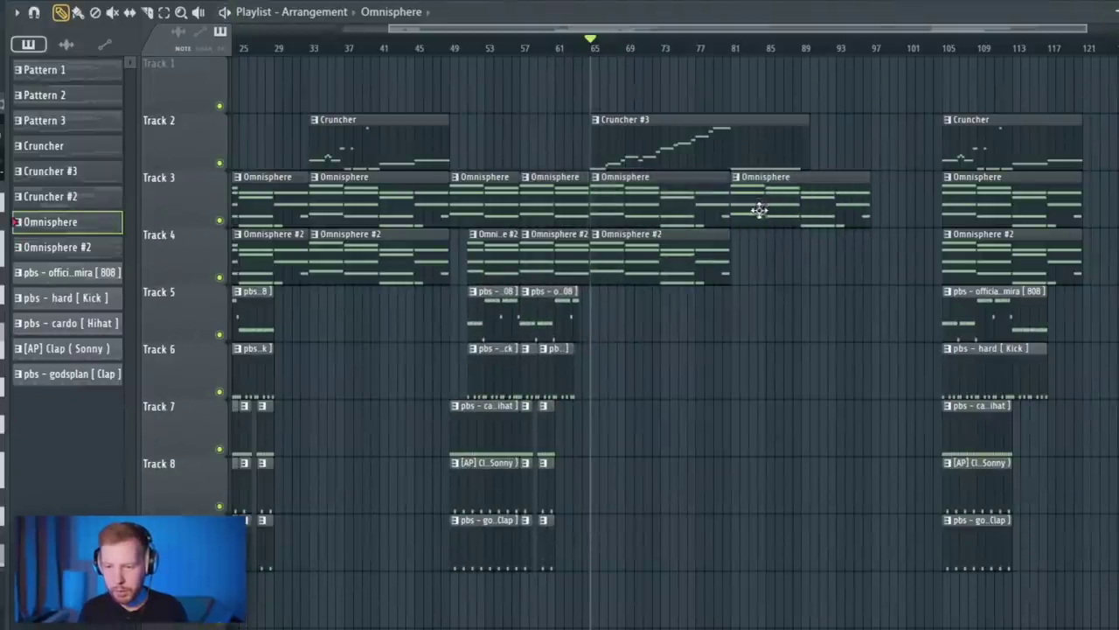
left_click(737, 176)
left_click(777, 285)
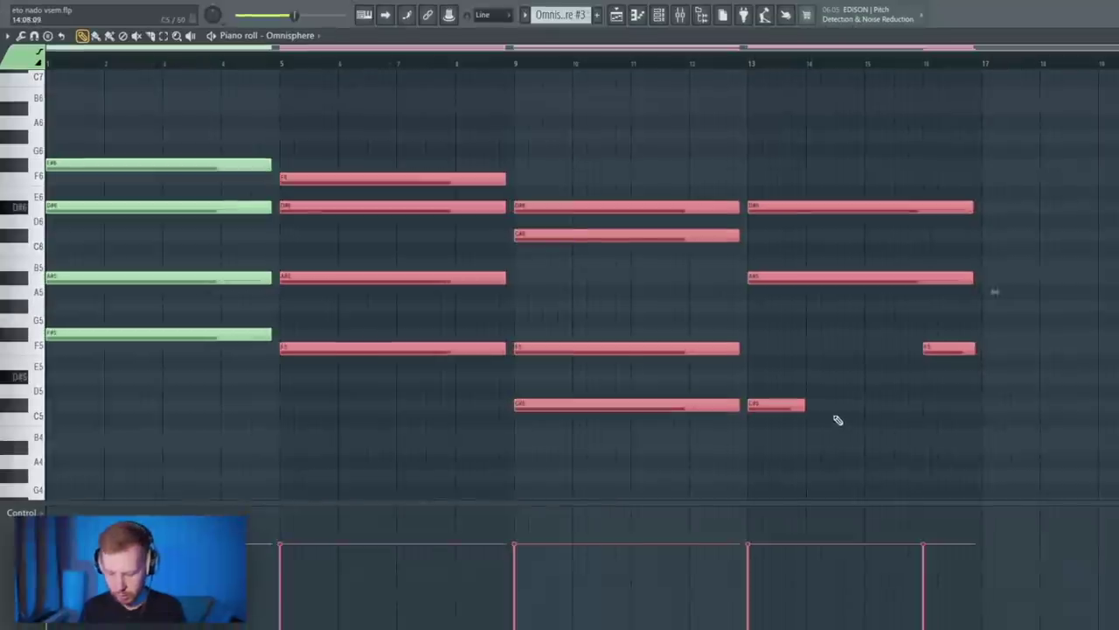
Keep only the first chord in Omnisphere #3, stretch it to the start of bar 9, and play back the transition
key("Delete")
left_click_drag(346, 411, 412, 177)
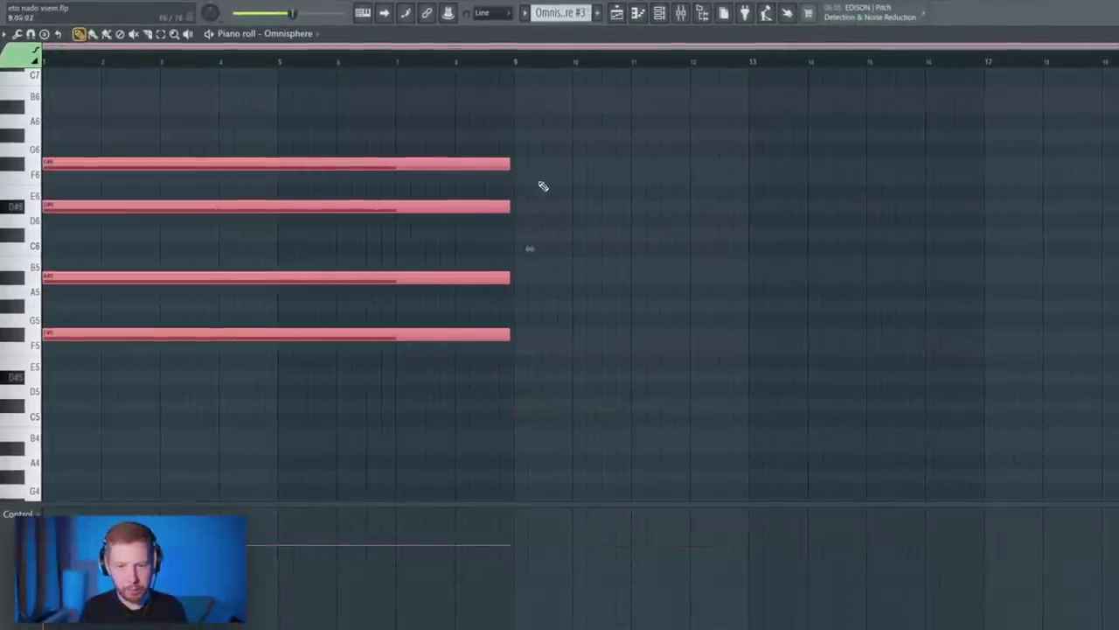
key("F5")
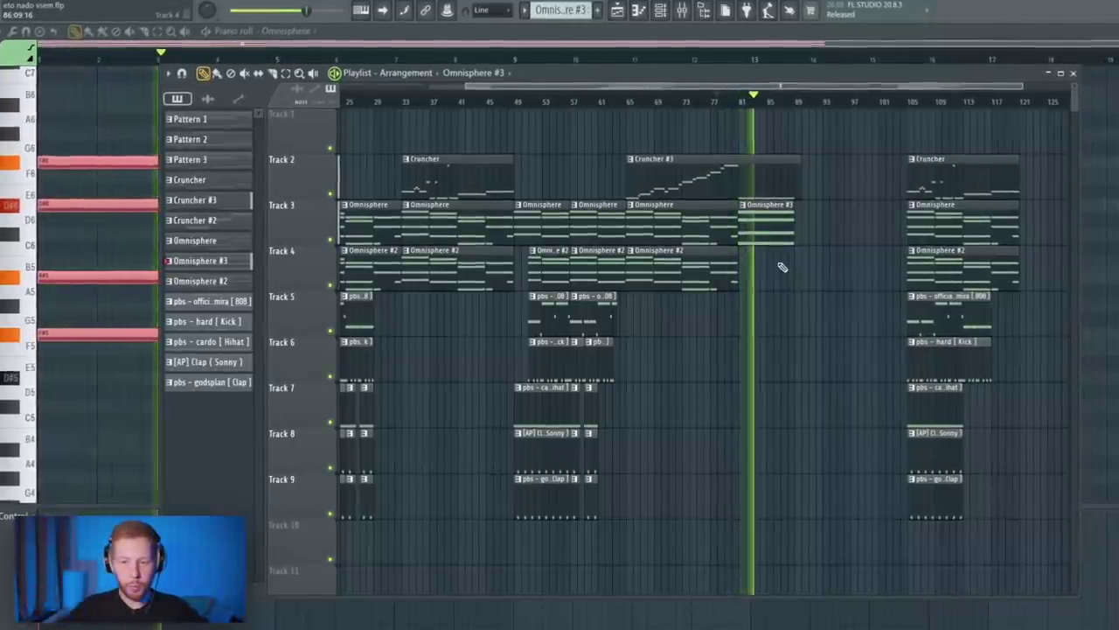
key("space")
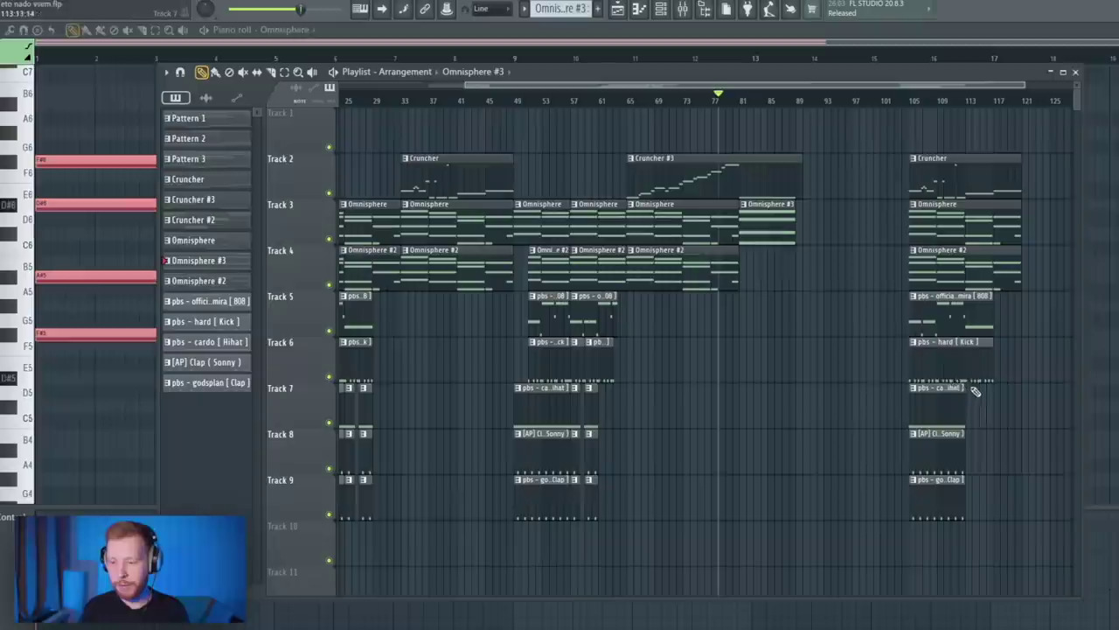
Place a kick clip at bar 69 on Track 5, make it unique, and clone the kick channel
left_click_drag(427, 398, 632, 412)
left_click_drag(482, 362, 449, 360)
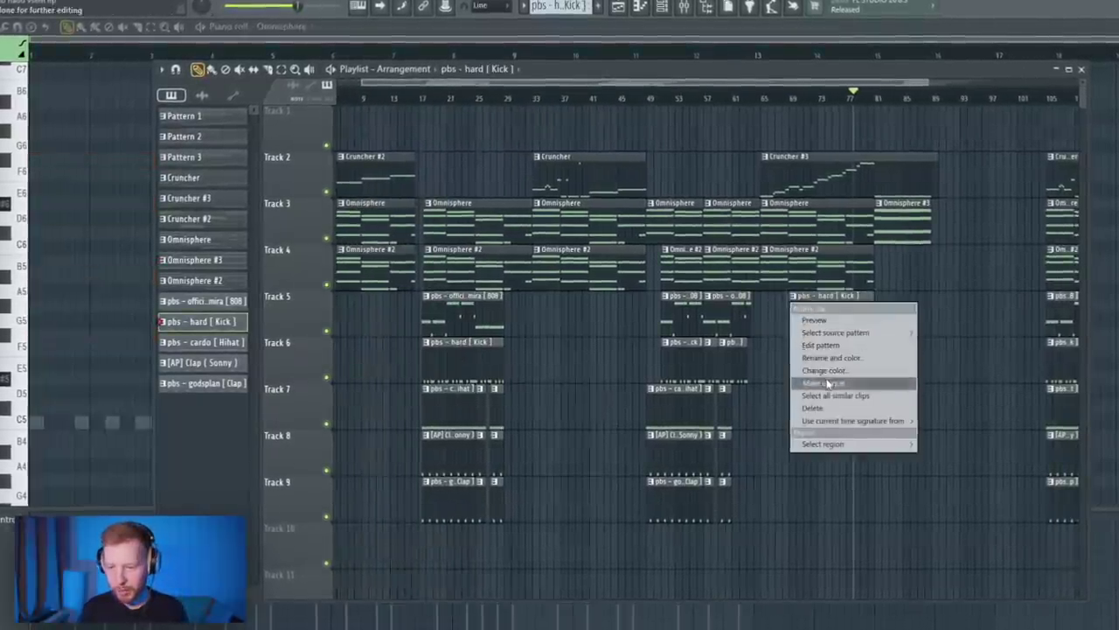
left_click(829, 384)
double_click(826, 314)
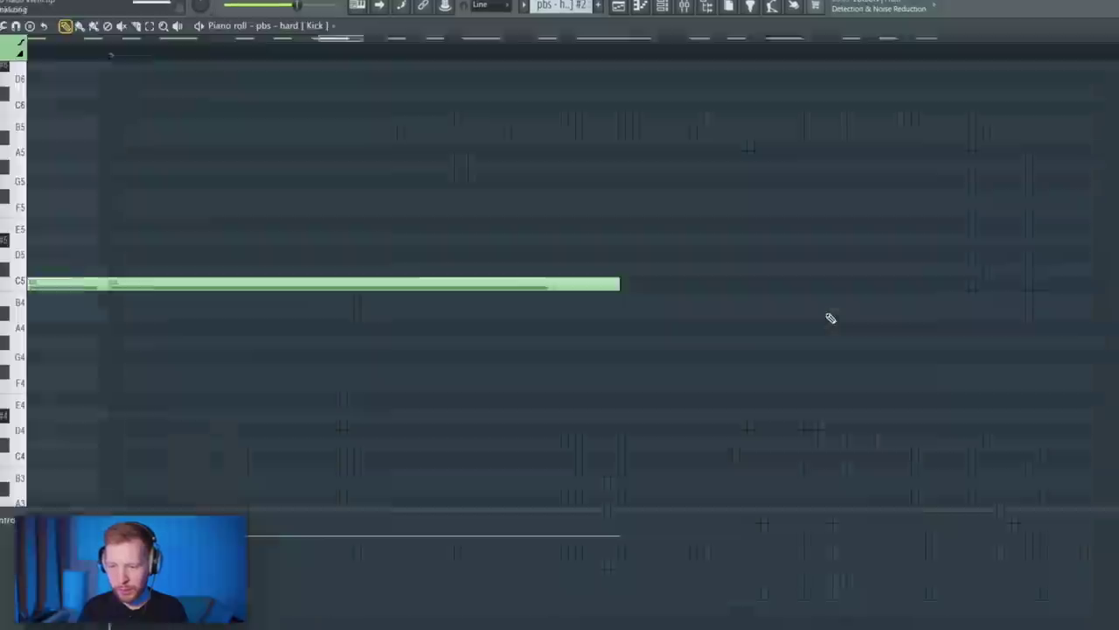
left_click(667, 8)
right_click(662, 317)
left_click(704, 445)
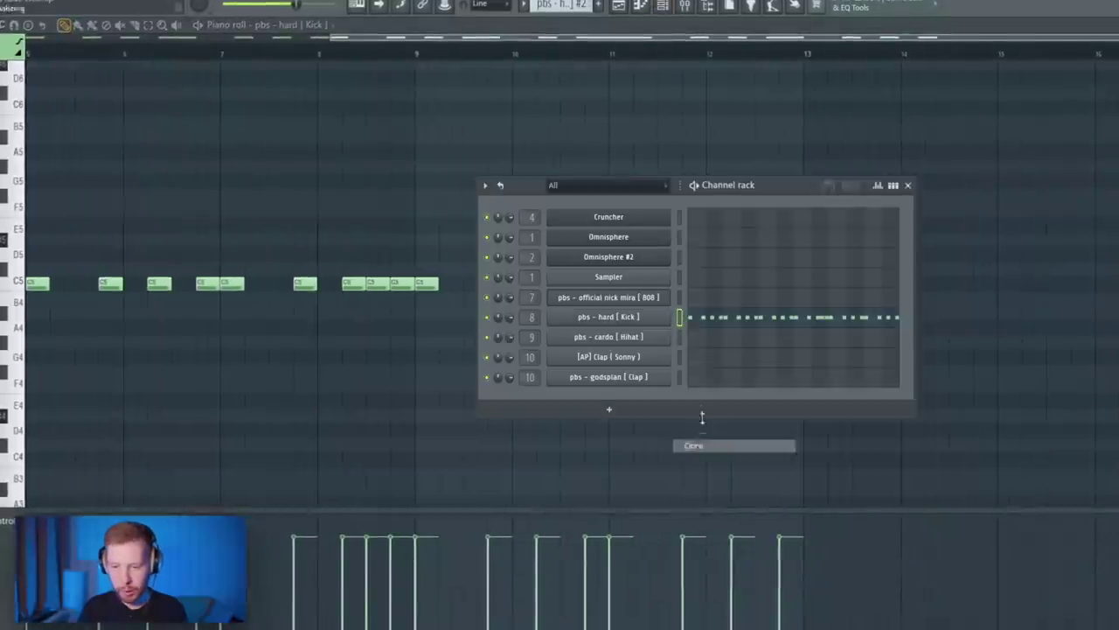
Reduce the unique kick pattern to three C5 hits in the first two bars and copy them to the cloned kick channel
left_click(697, 320)
scroll(711, 312, "down", 1)
left_click_drag(1051, 233, 182, 333)
key("Delete")
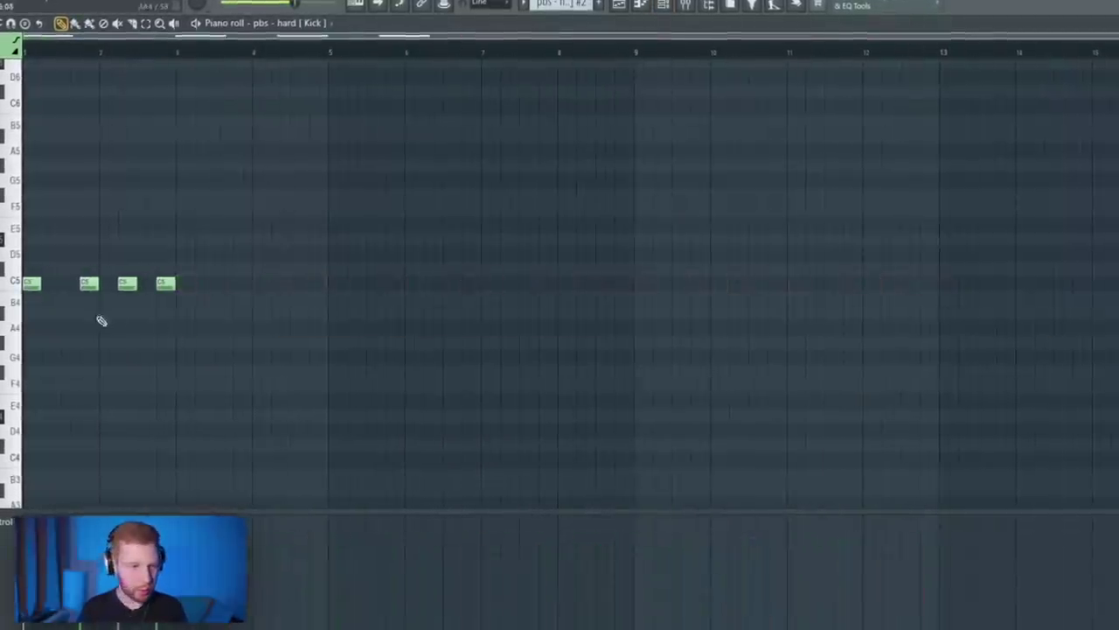
scroll(98, 324, "up", 4)
scroll(92, 348, "left", 1)
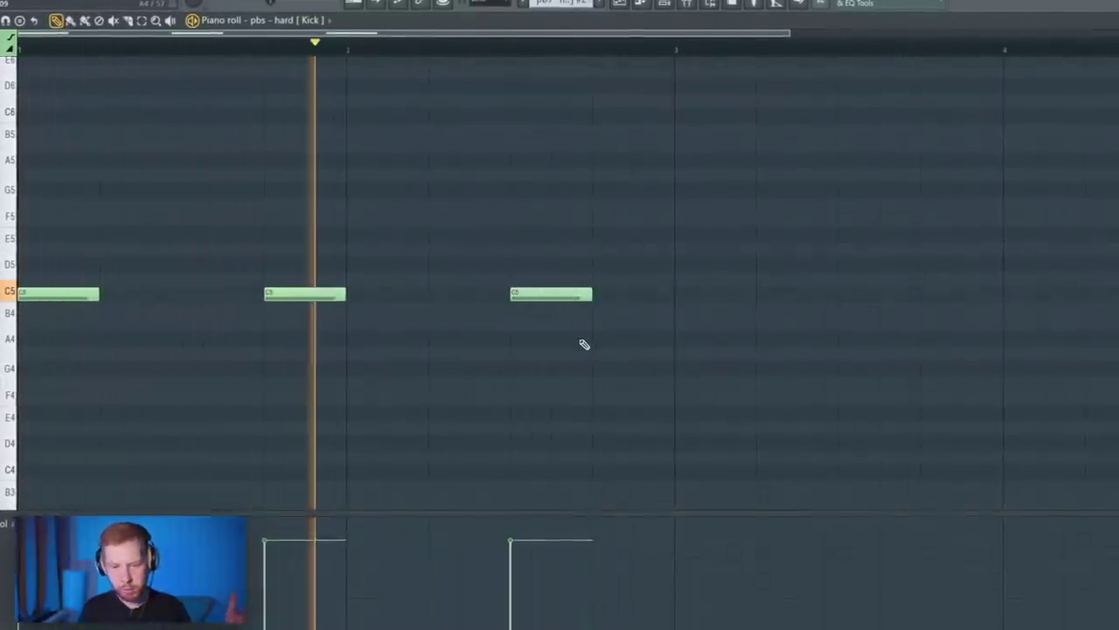
key("F6")
left_click(682, 339)
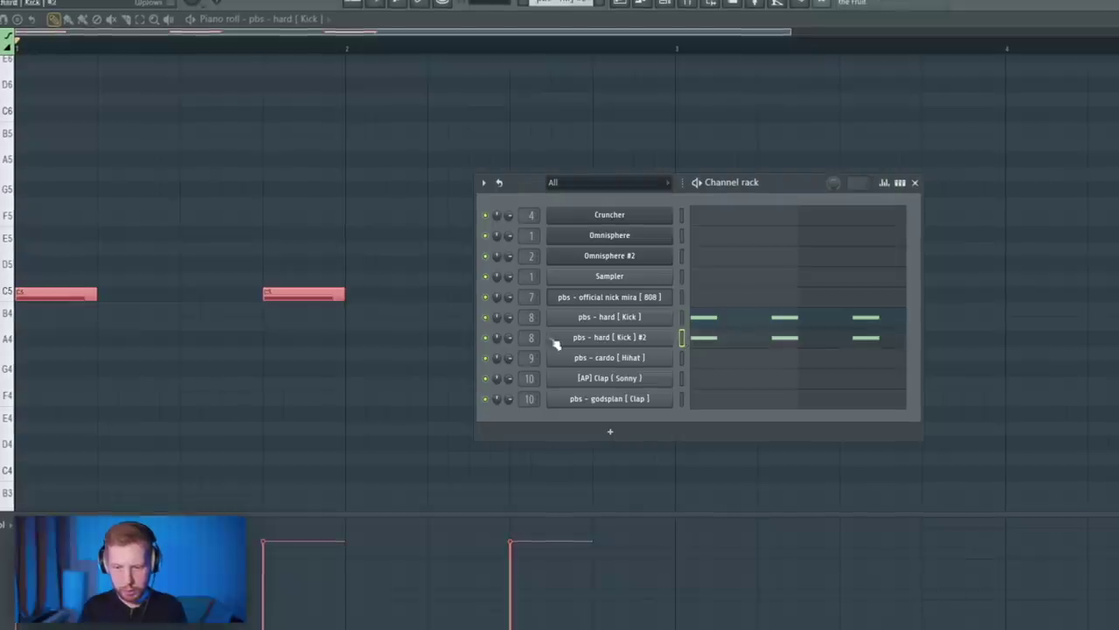
Route the cloned kick to mixer insert 11 and load Fruity Delay 3 in its second effect slot
left_click(688, 3)
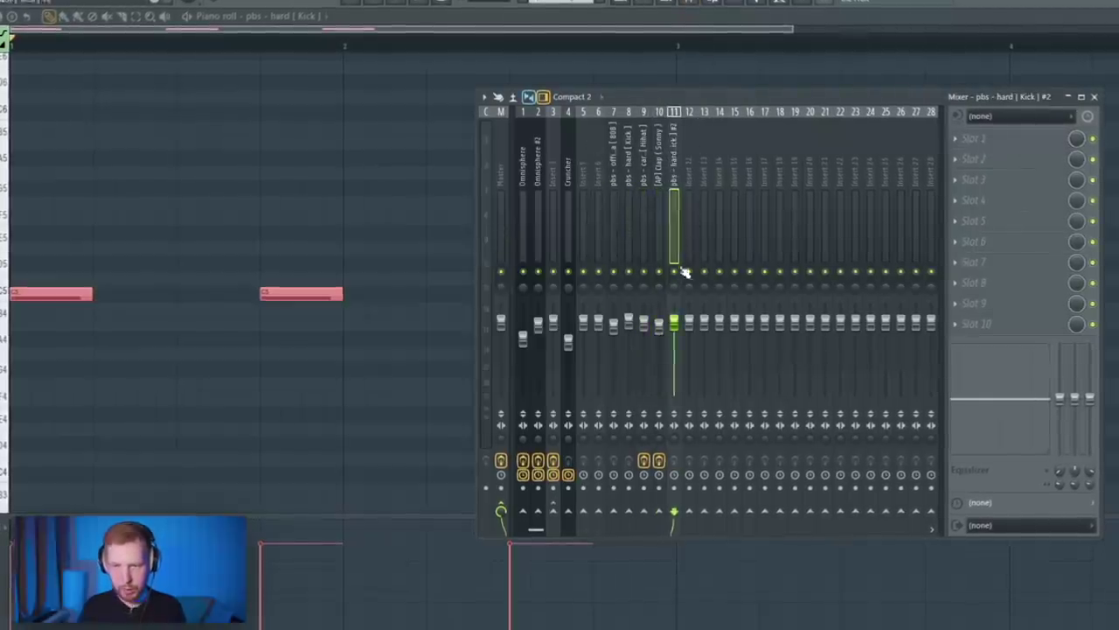
key("F2")
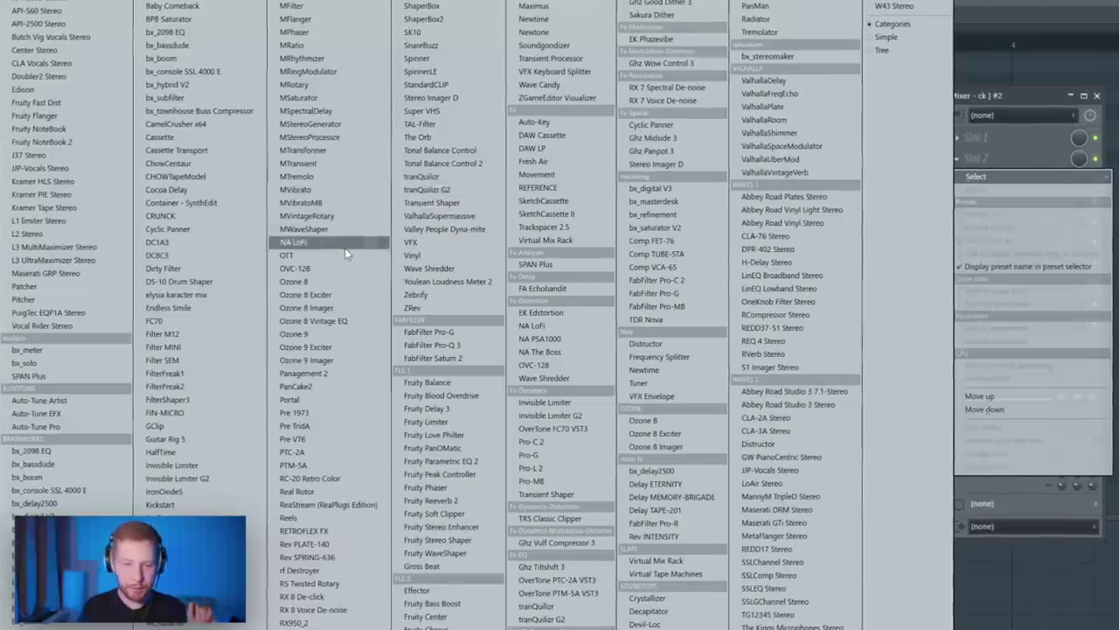
left_click(427, 408)
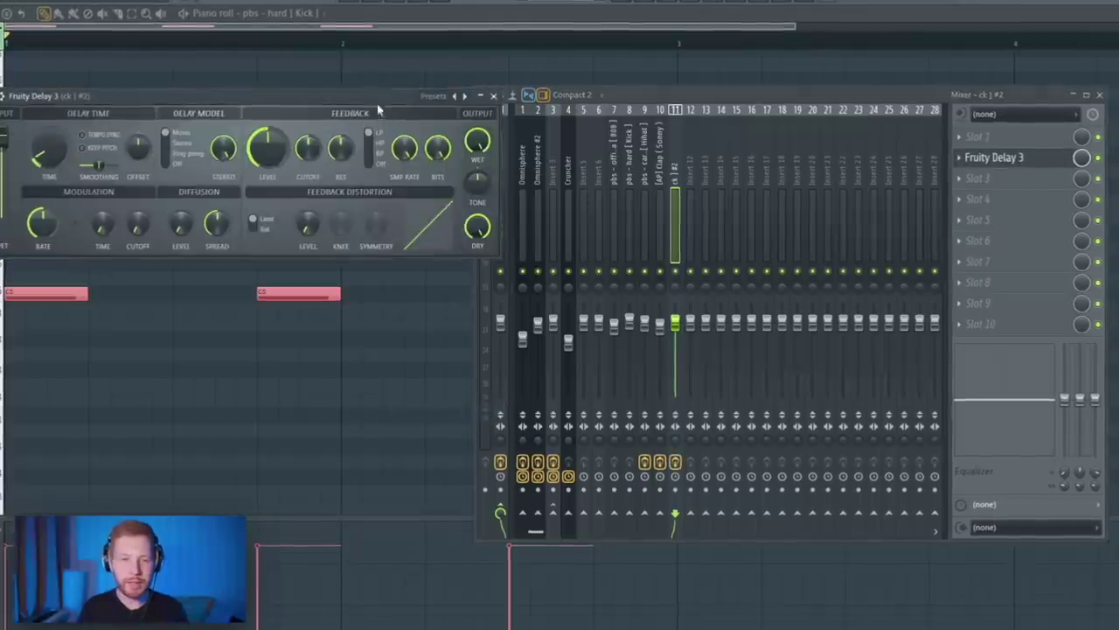
left_click_drag(376, 103, 697, 229)
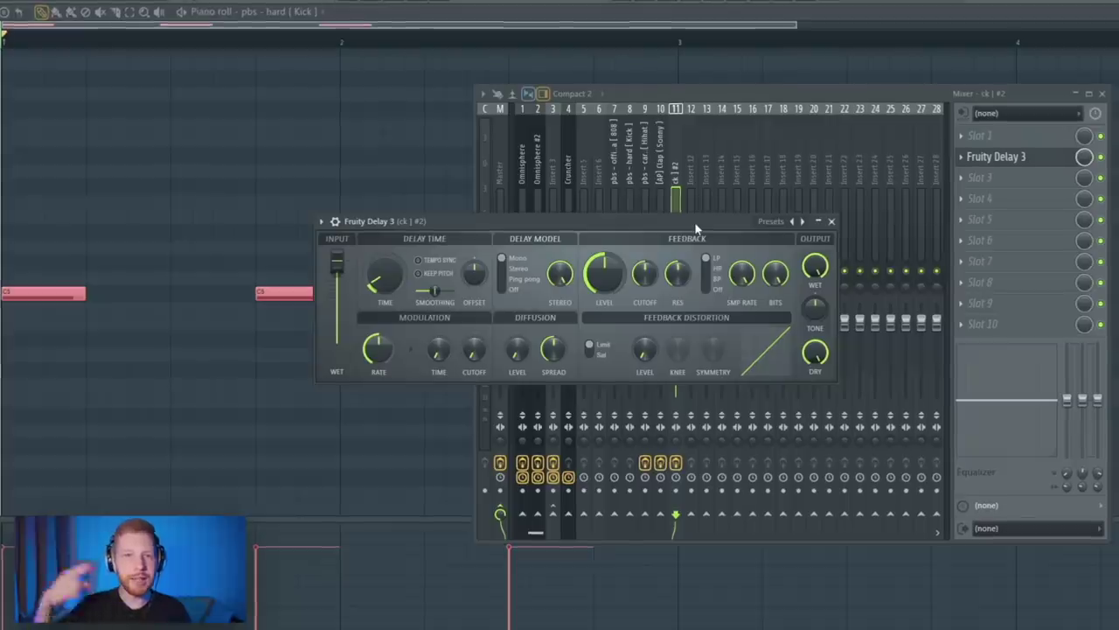
Set the delay's dry output to 0%, solo insert 11, and dial in a ping pong delay with more feedback
left_click_drag(816, 352, 815, 420)
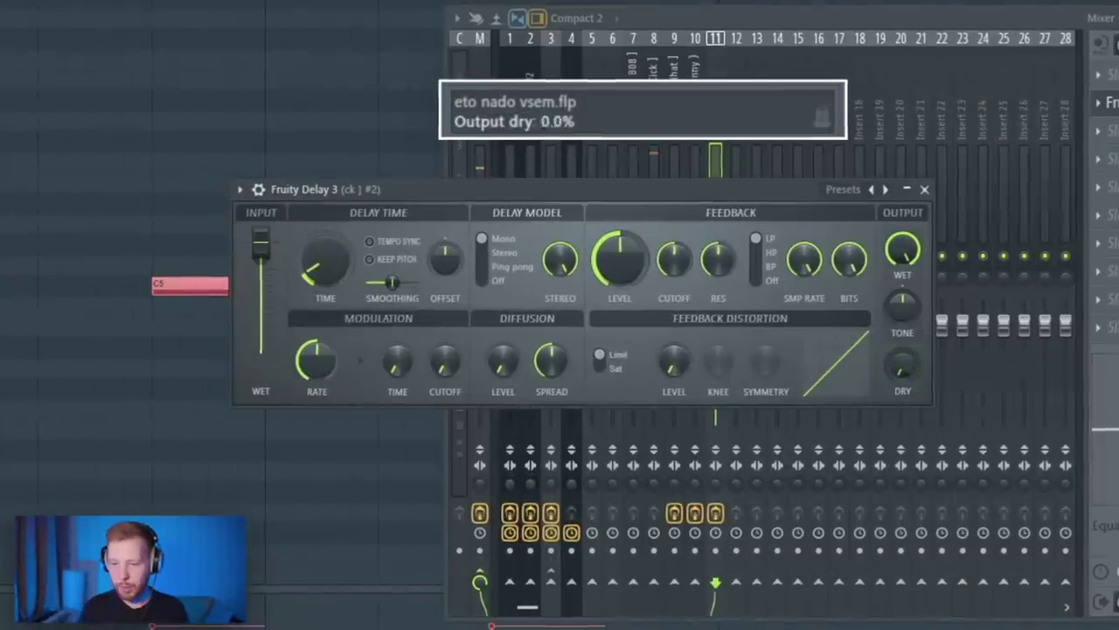
left_click(717, 131)
right_click(717, 256)
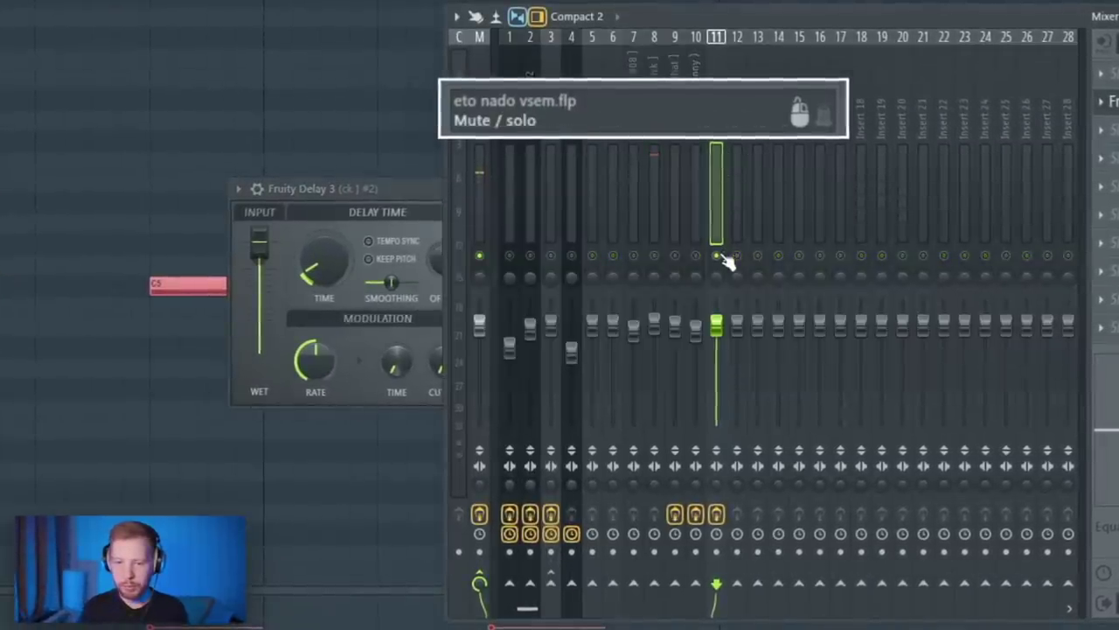
left_click(426, 192)
left_click_drag(675, 259, 750, 159)
left_click_drag(687, 232, 687, 245)
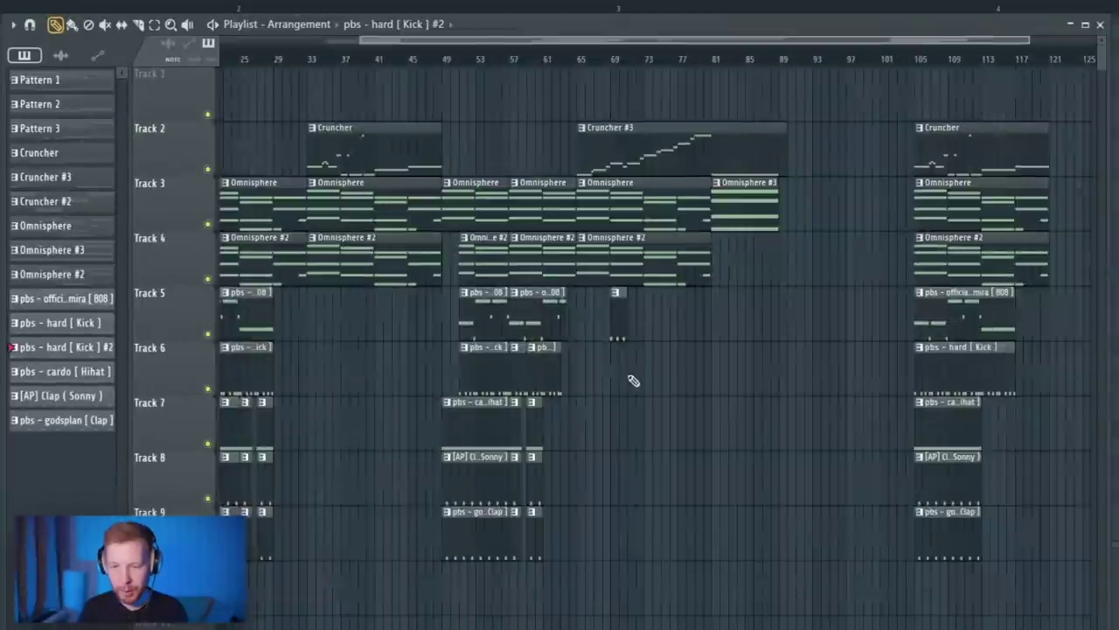
Move the Kick #2 clip to bar 65 on Track 5 and repeat it up to bar 85
scroll(632, 380, "right", 5)
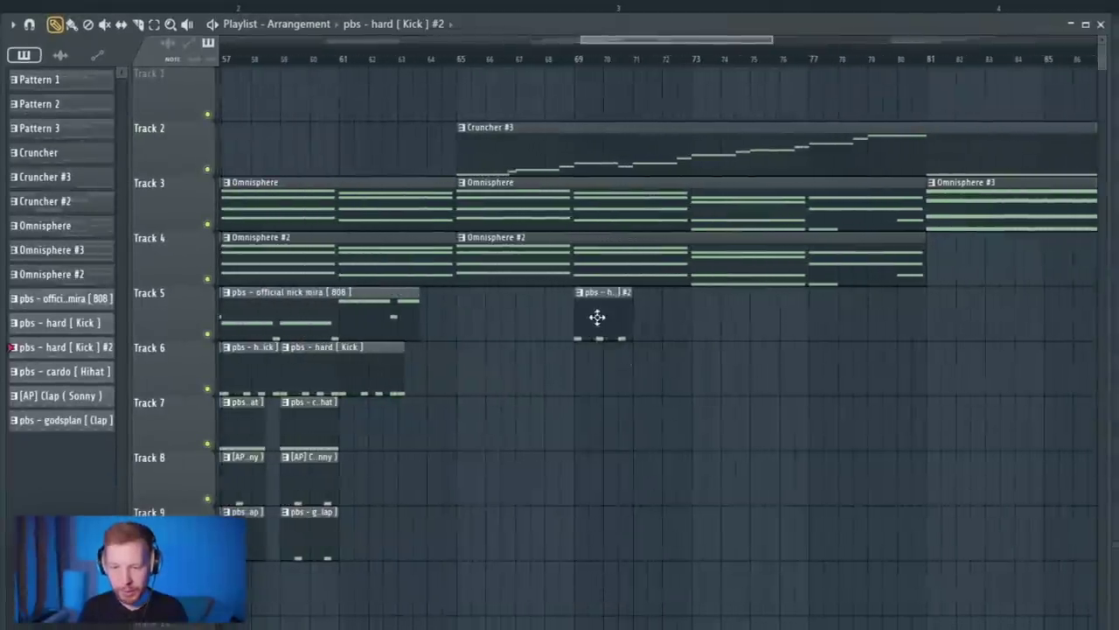
left_click_drag(596, 316, 534, 328)
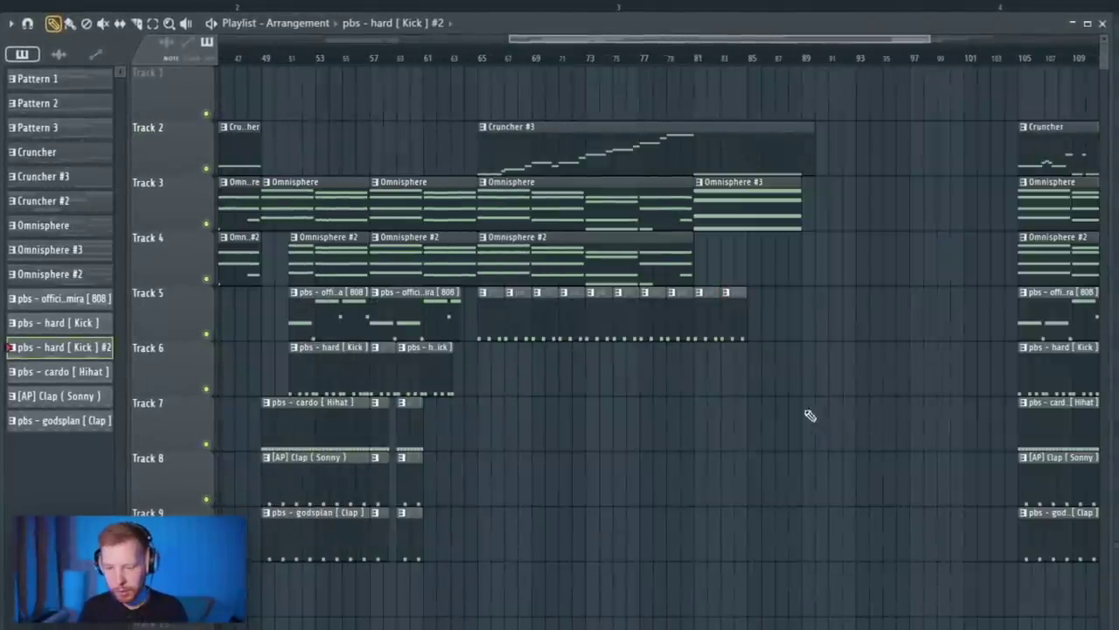
Select bars 65 to 91 and create an automation clip for the delay's Time control
left_click_drag(478, 328, 816, 123)
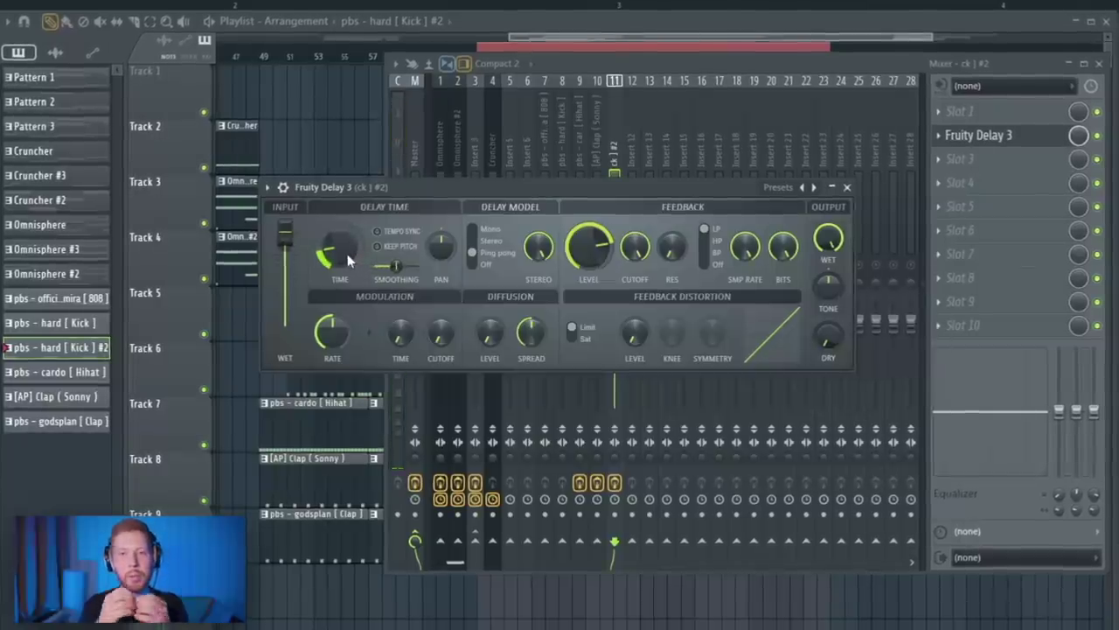
right_click(346, 253)
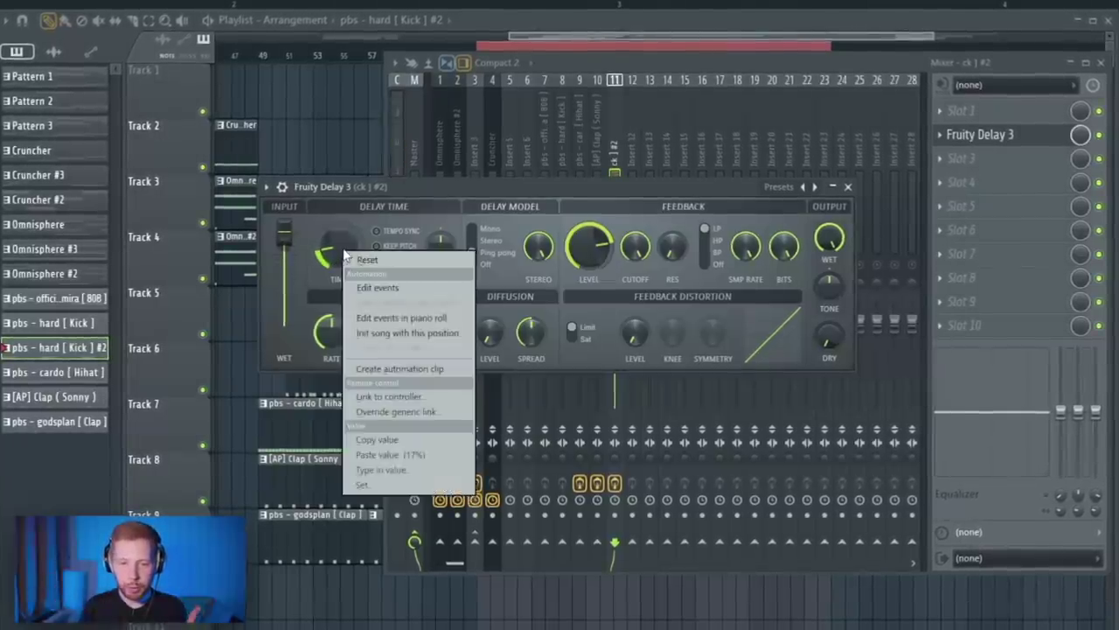
left_click(401, 369)
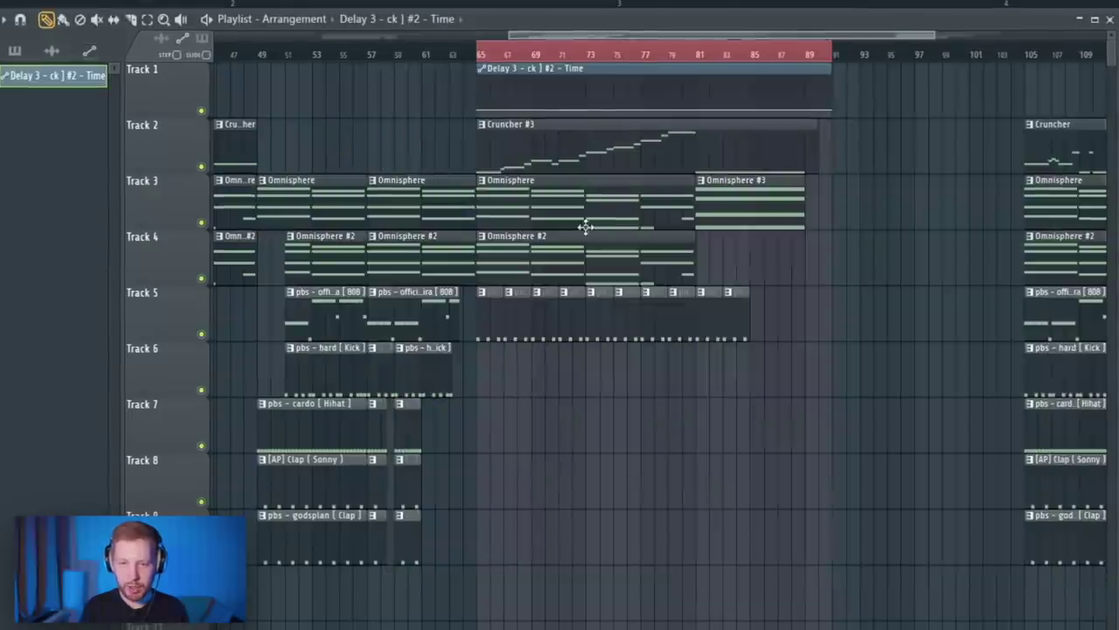
Add a Time automation point around bar 84.5 with the pasted 17% value, and raise the starting point at bar 65
right_click(1073, 110)
scroll(869, 232, "up", 3)
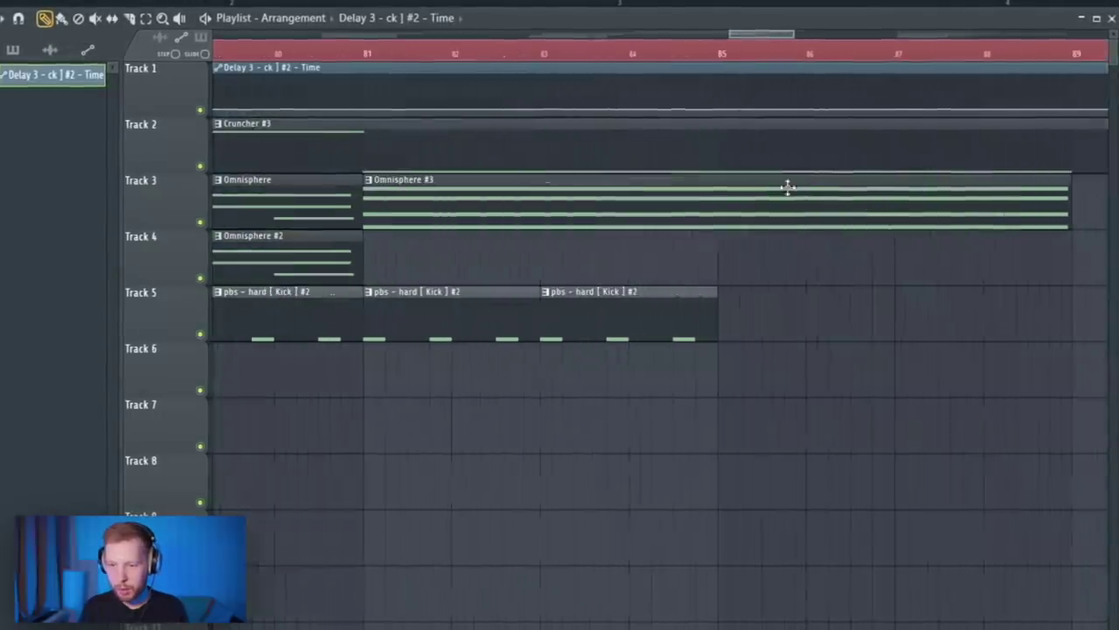
right_click(673, 110)
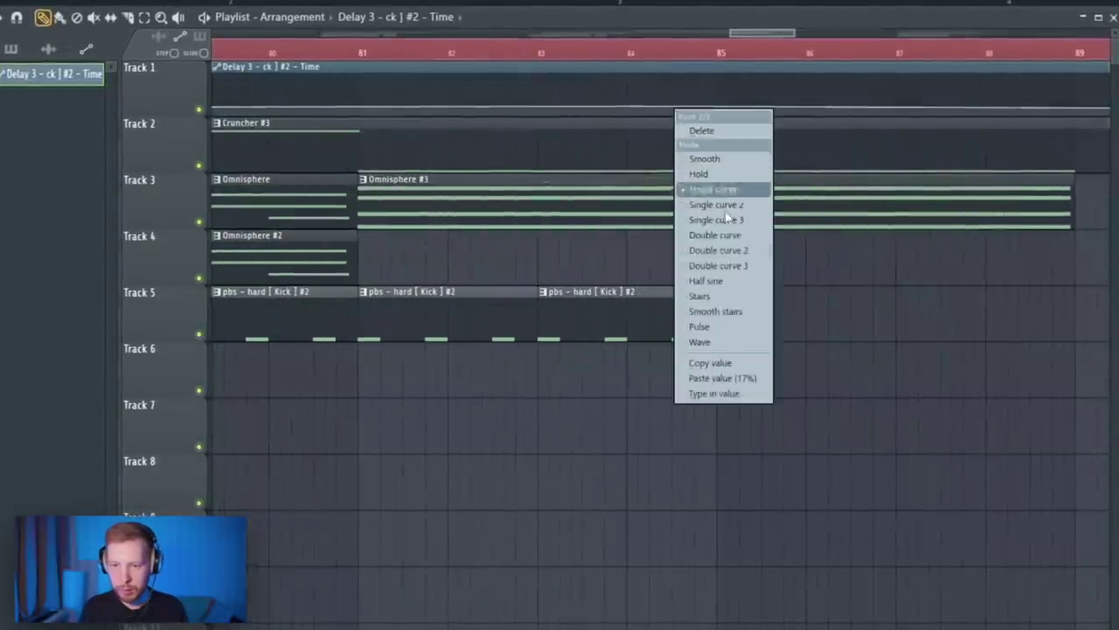
left_click(757, 378)
scroll(688, 241, "down", 5)
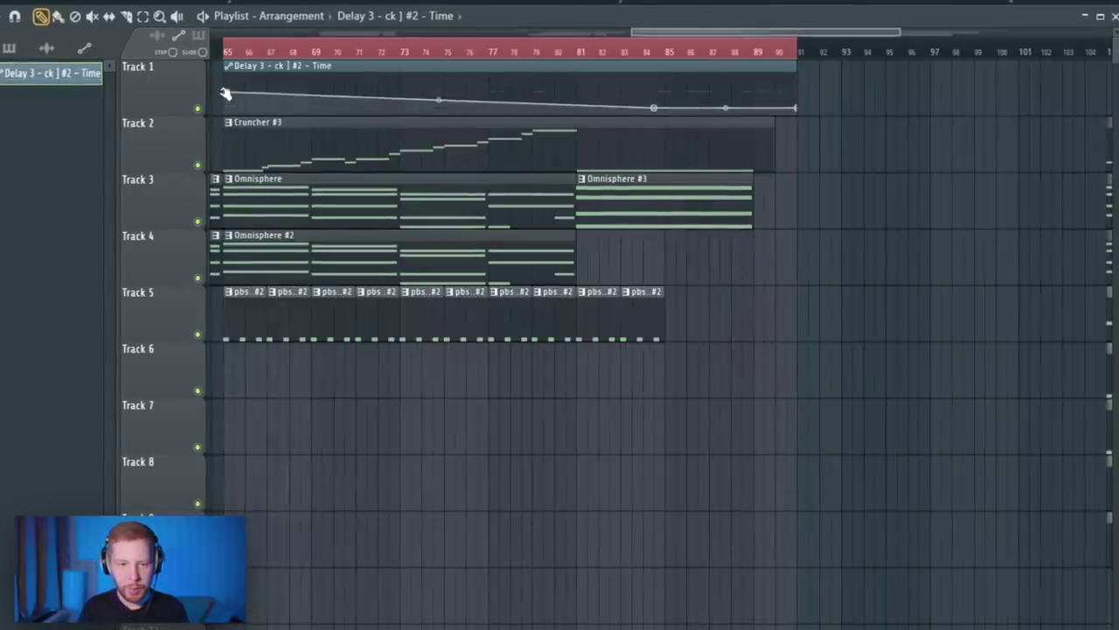
Create an automation clip for the output wet level of Fruity Delay 3 on insert 11
left_click(583, 48)
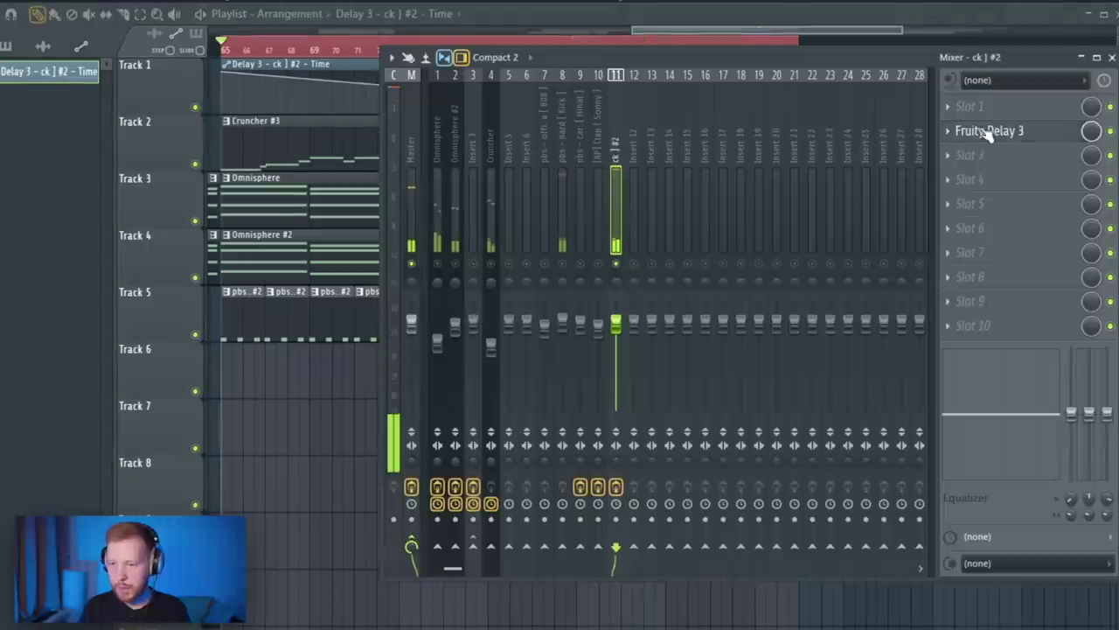
left_click(988, 131)
right_click(833, 238)
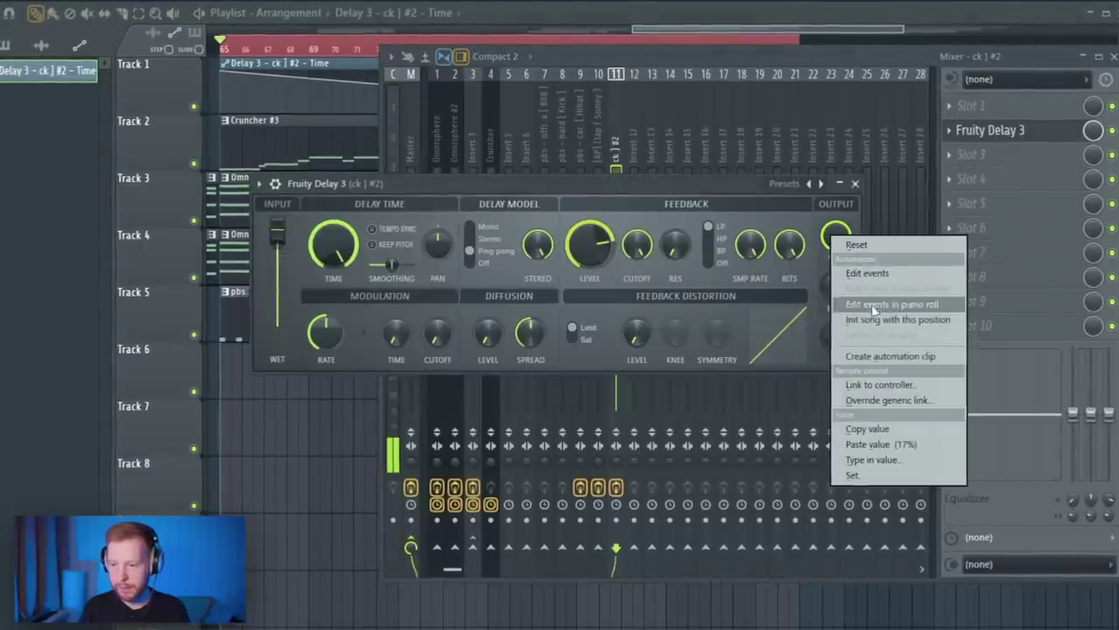
left_click(889, 356)
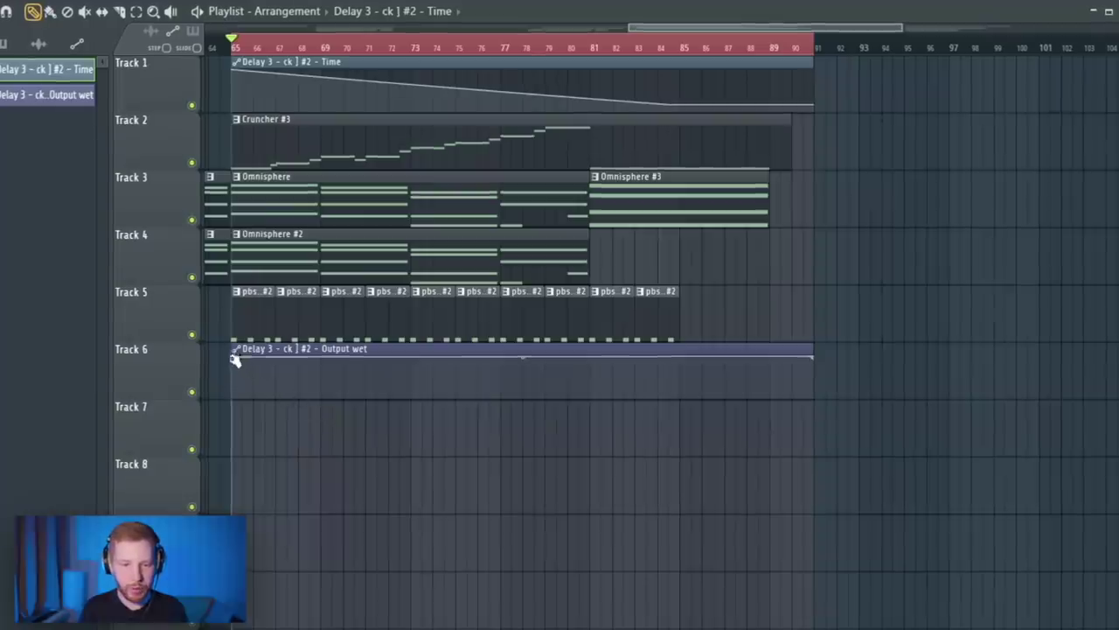
Lower the Output wet automation to its minimum at bar 65 and add a full-level point around bar 85
left_click_drag(234, 358, 232, 398)
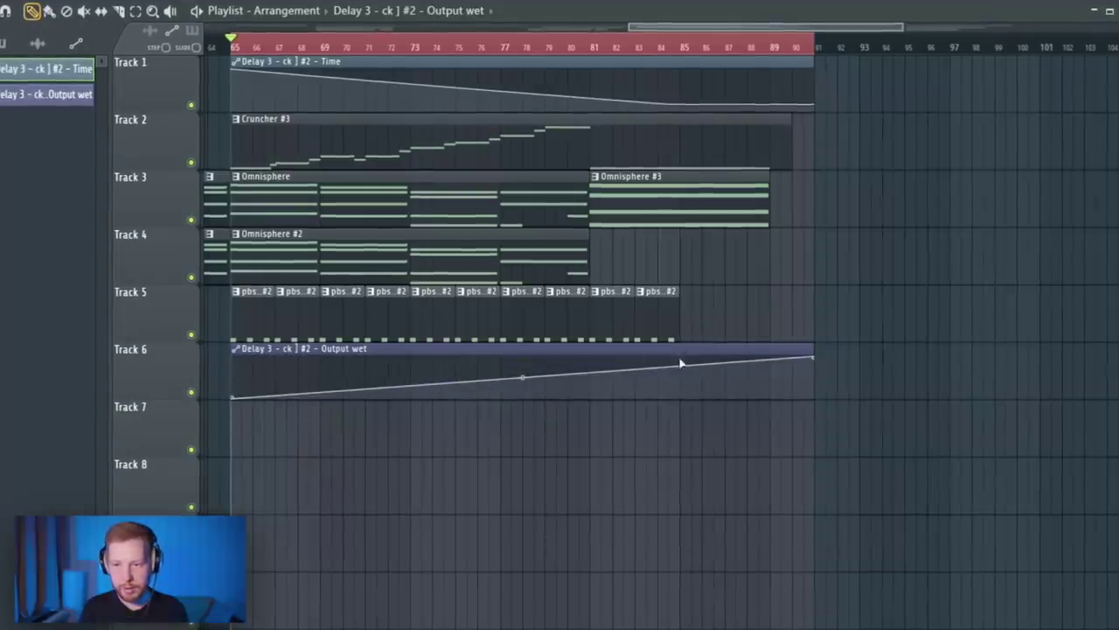
right_click(681, 367)
right_click(681, 368)
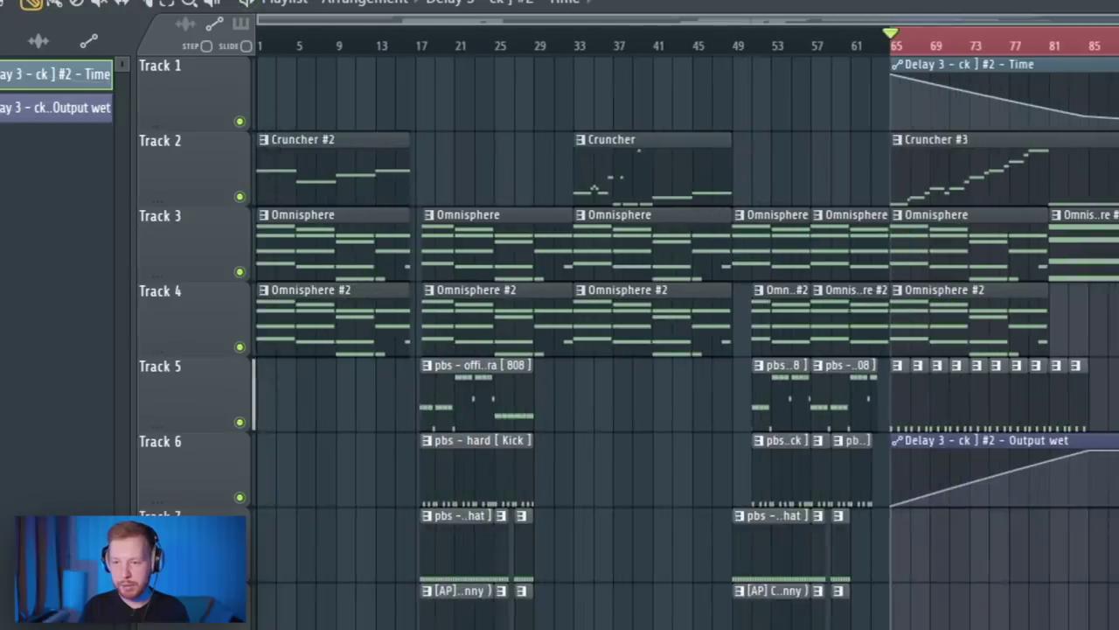
Load TAL-Filter on the Master channel and place its window over the mixer
key("space")
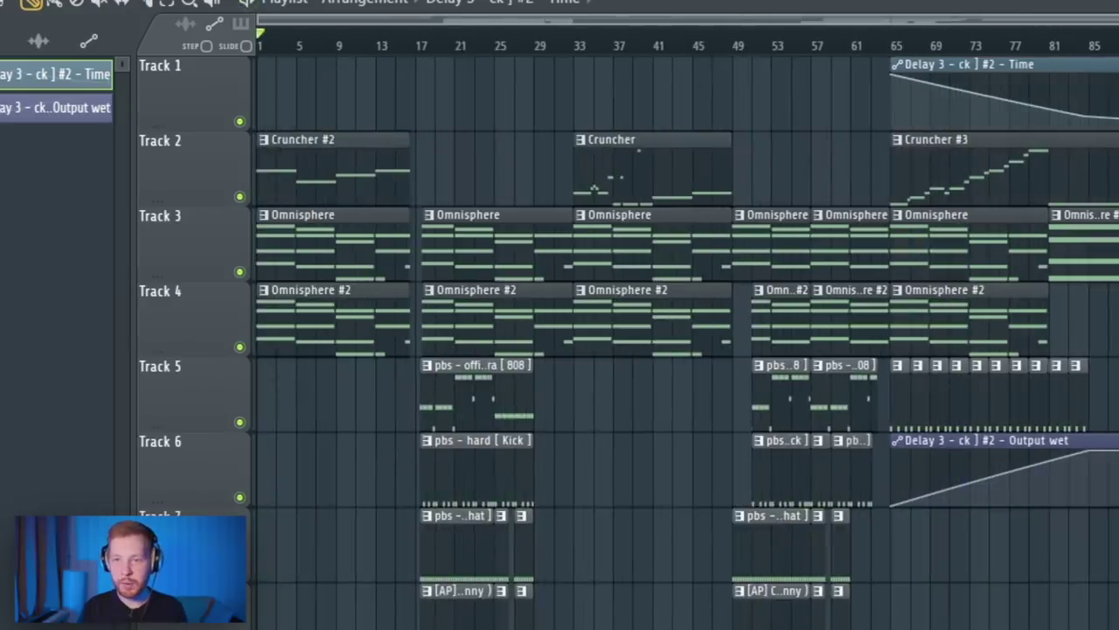
key("F9")
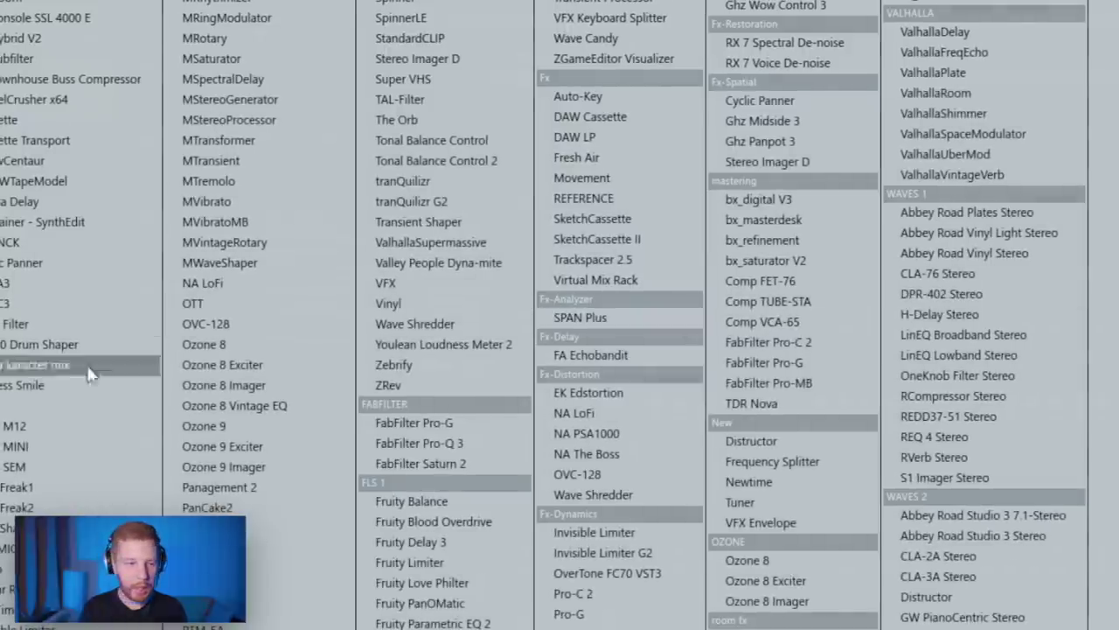
left_click(420, 101)
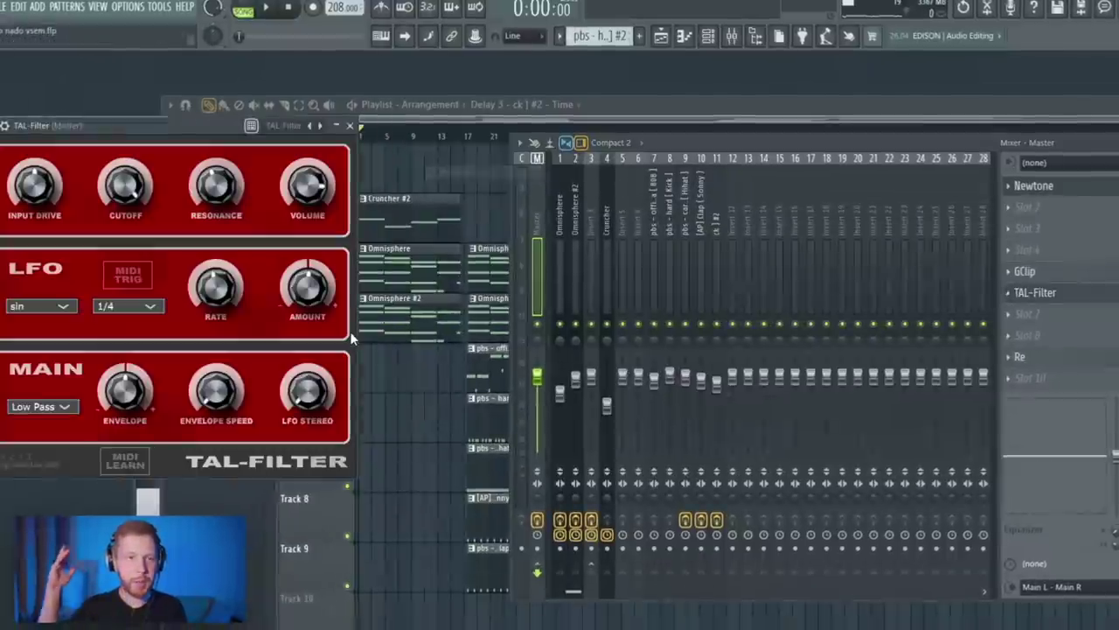
left_click_drag(157, 124, 711, 218)
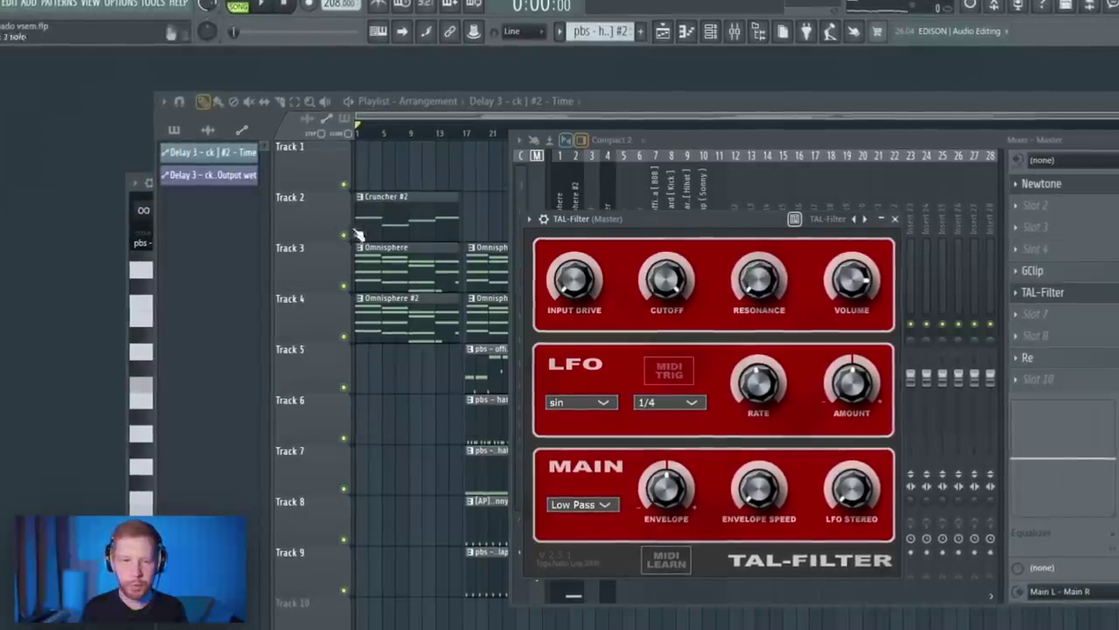
Sweep the TAL-Filter cutoff during playback and create an automation clip for it, rising from bar 1 to bar 17
key("space")
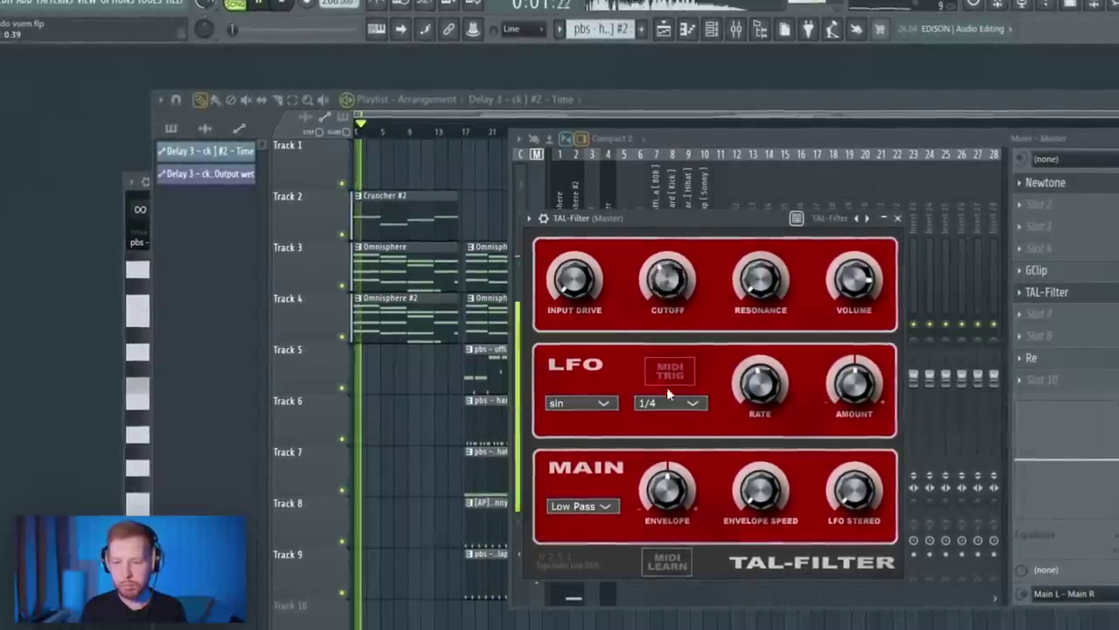
key("space")
left_click(473, 28)
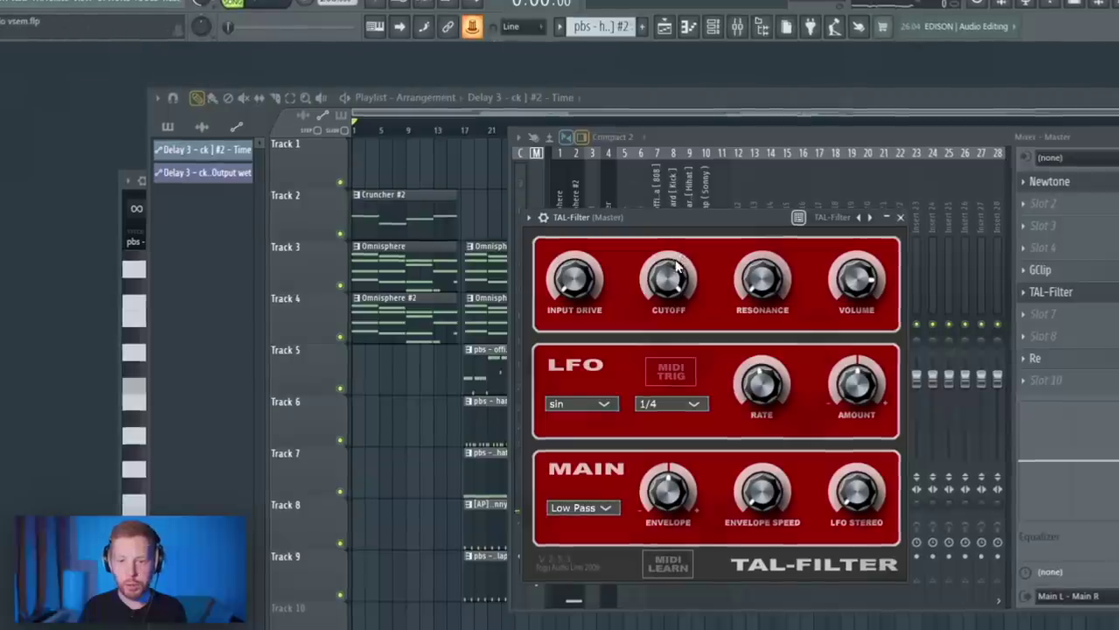
right_click(471, 24)
left_click(516, 106)
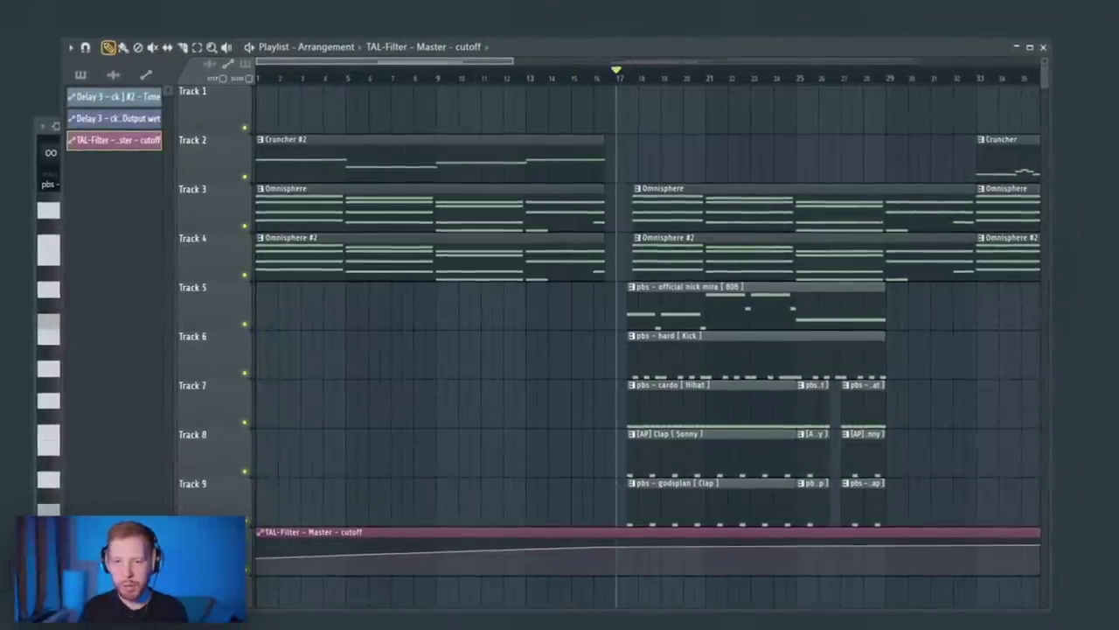
Create an automation clip for the mix level of TAL-Filter on the Master channel
key("F9")
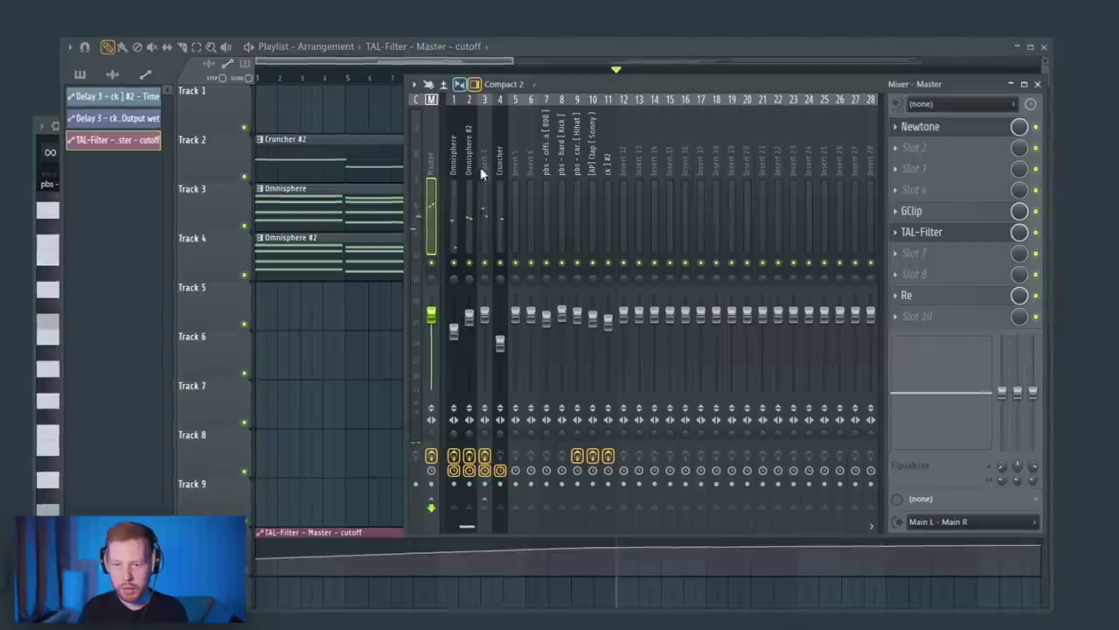
right_click(1024, 234)
left_click(1051, 337)
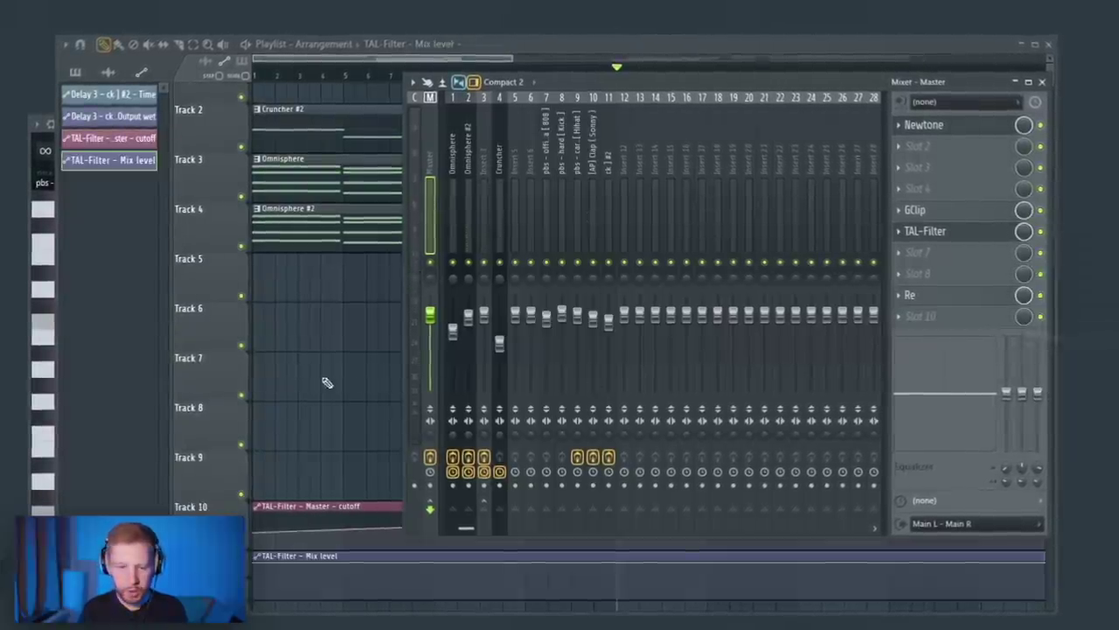
key("F9")
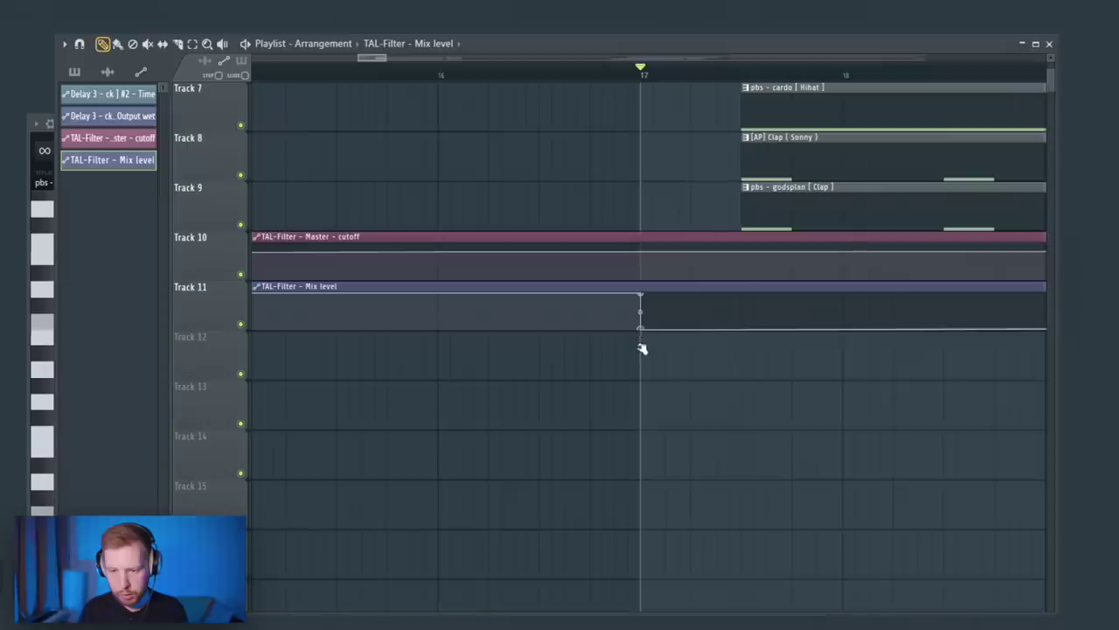
Drop the TAL-Filter Mix level automation to its minimum at bar 17 and hold it there to the clip's end
scroll(638, 354, "down", 10)
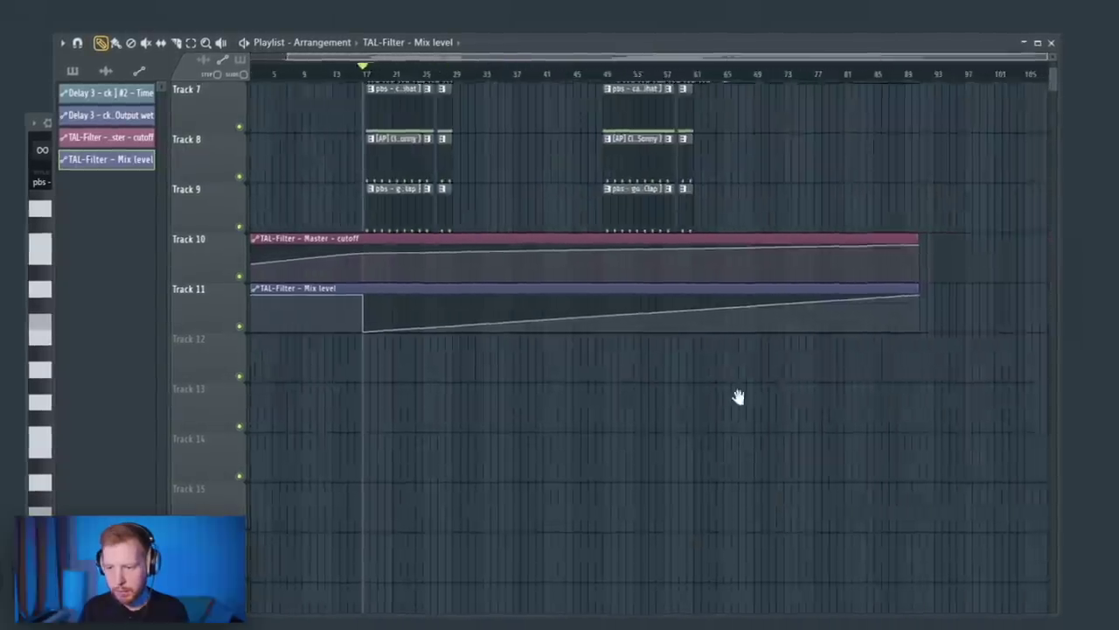
scroll(737, 395, "up", 3)
scroll(743, 423, "up", 2)
scroll(762, 425, "down", 4)
left_click_drag(854, 362, 862, 418)
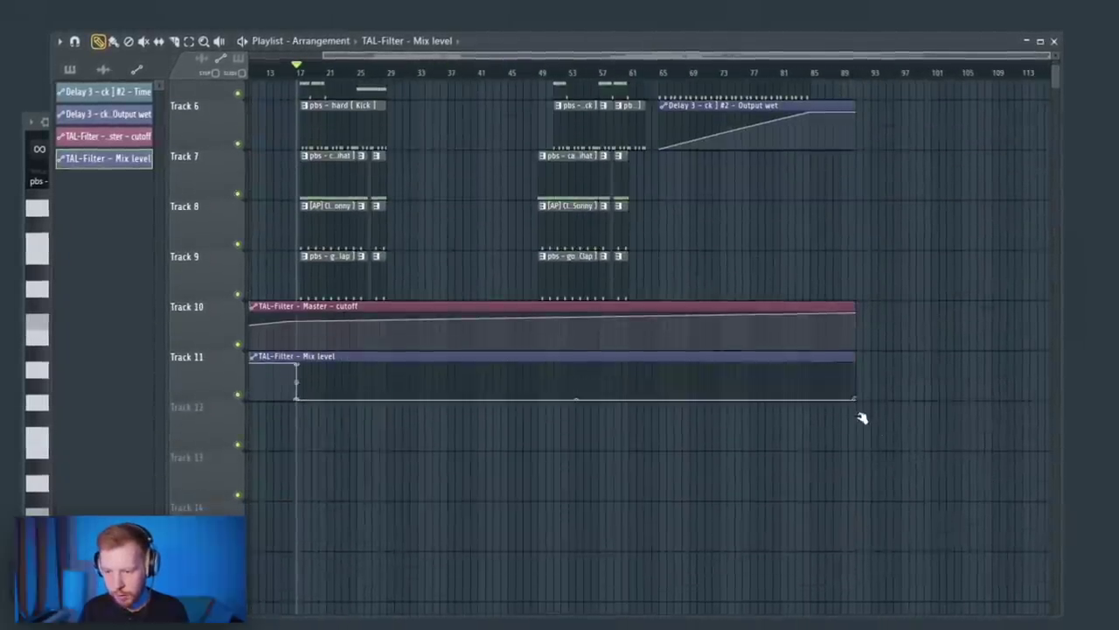
Raise the Mix level back to full near bar 85 and make the cutoff automation fall from there to about bar 89
scroll(813, 401, "up", 5)
scroll(626, 539, "up", 3)
scroll(625, 472, "down", 4)
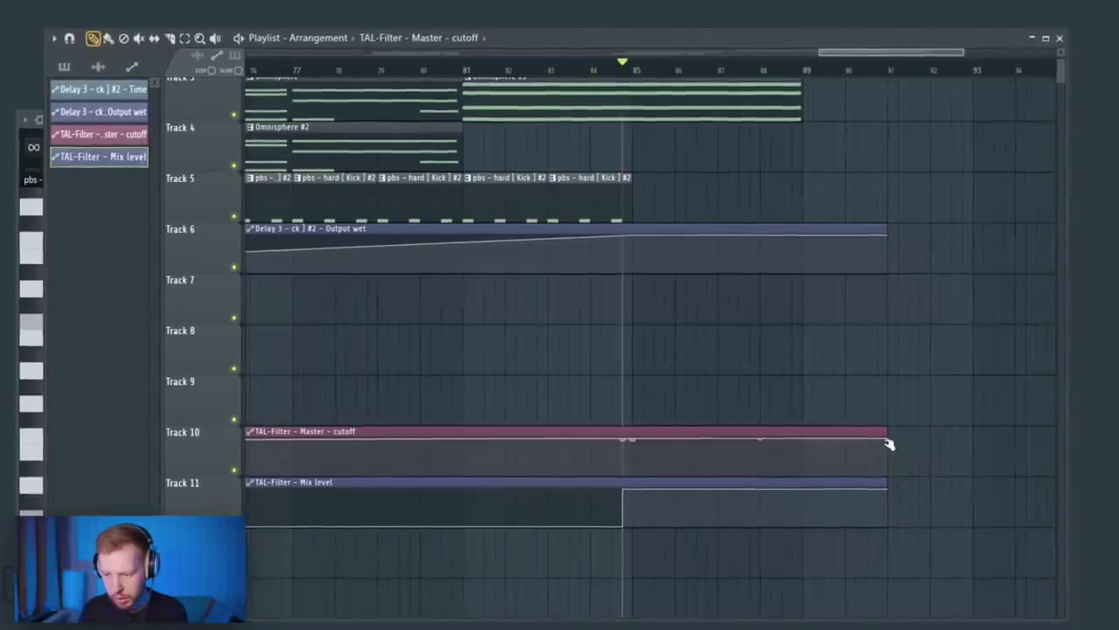
left_click_drag(890, 466, 820, 468)
key("space")
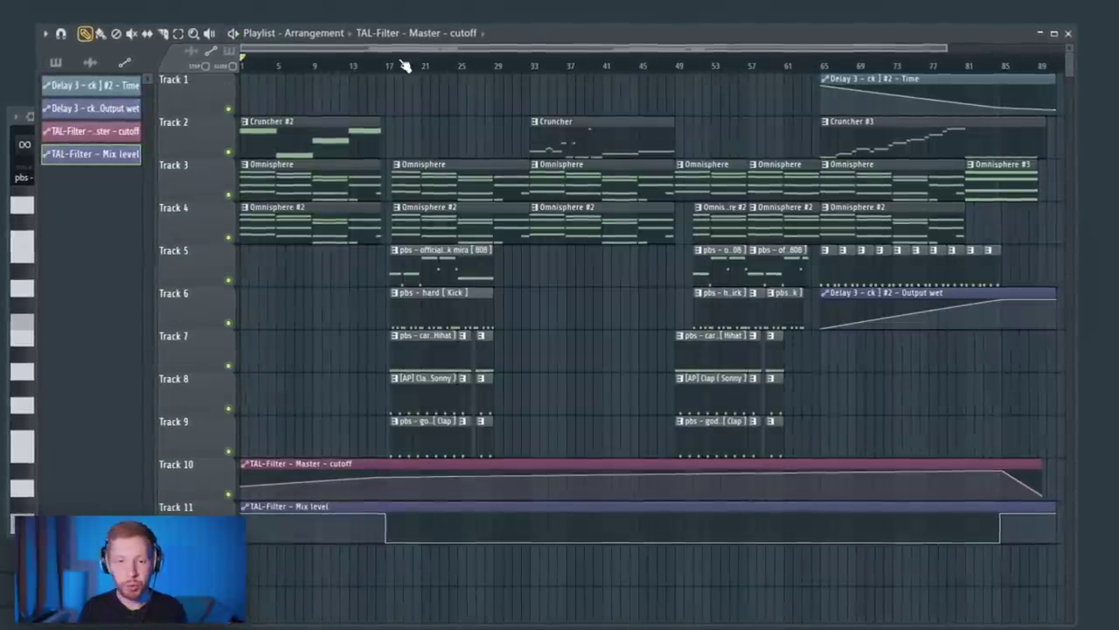
Play from around bar 18, load Ozone 9 on the Master, and apply the Low End Control preset to its Dynamic EQ
key("space")
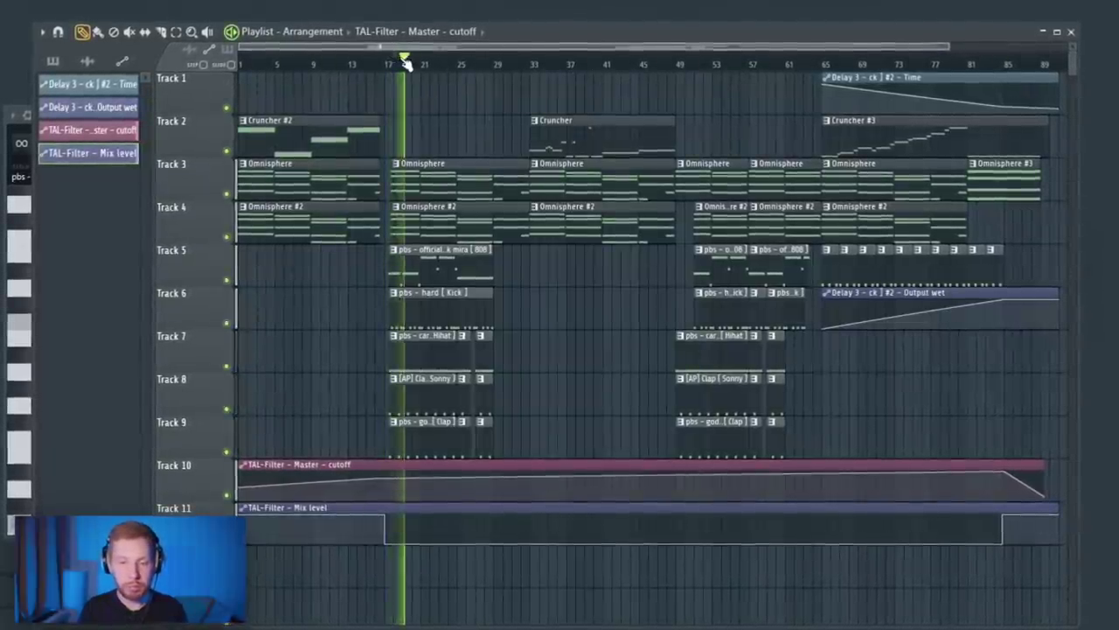
key("F9")
left_click(945, 252)
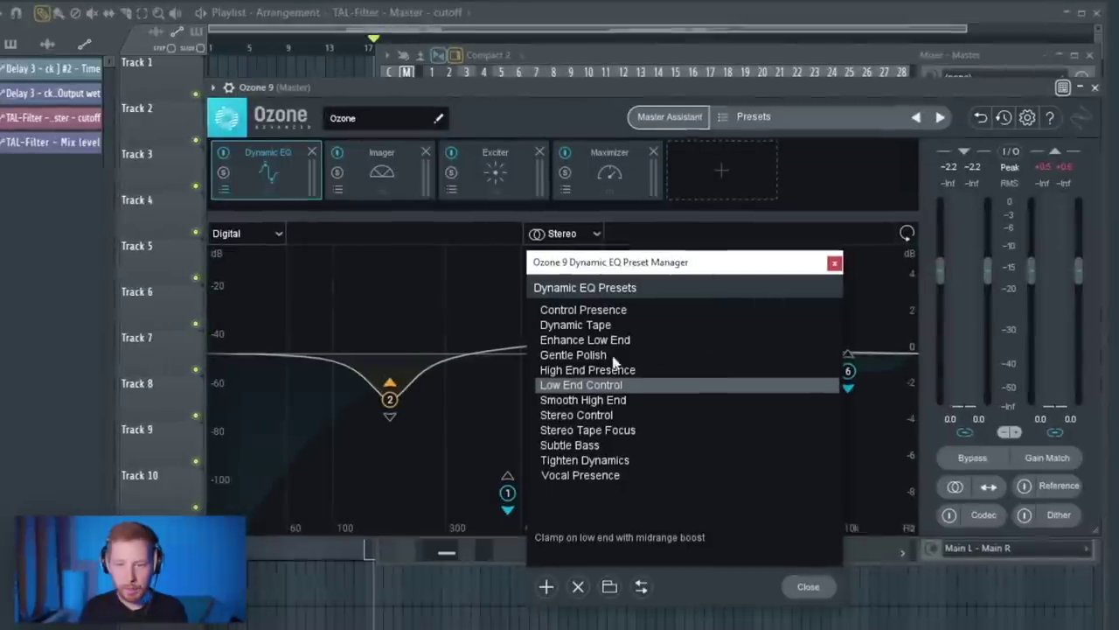
left_click(836, 263)
Flatten Dynamic EQ bands 5 and 6, set band 2 to -1.0 dB at 173 Hz and band 1 to -3.1 dB at 546 Hz
left_click_drag(626, 335, 626, 352)
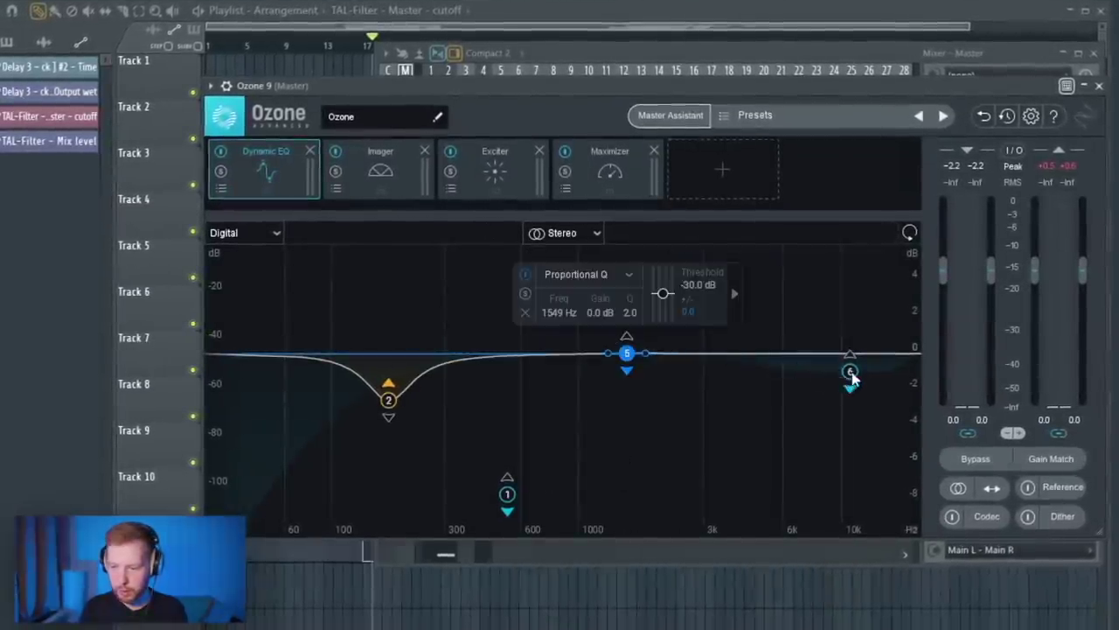
left_click_drag(849, 371, 850, 353)
left_click_drag(507, 496, 509, 413)
left_click_drag(388, 400, 382, 370)
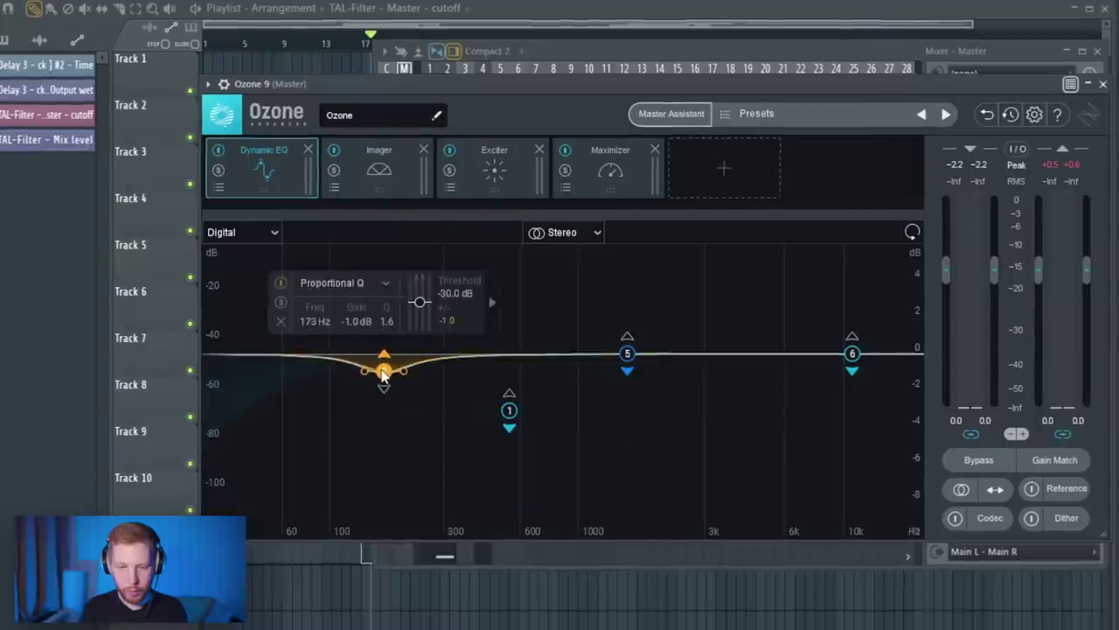
key("space")
left_click(509, 410)
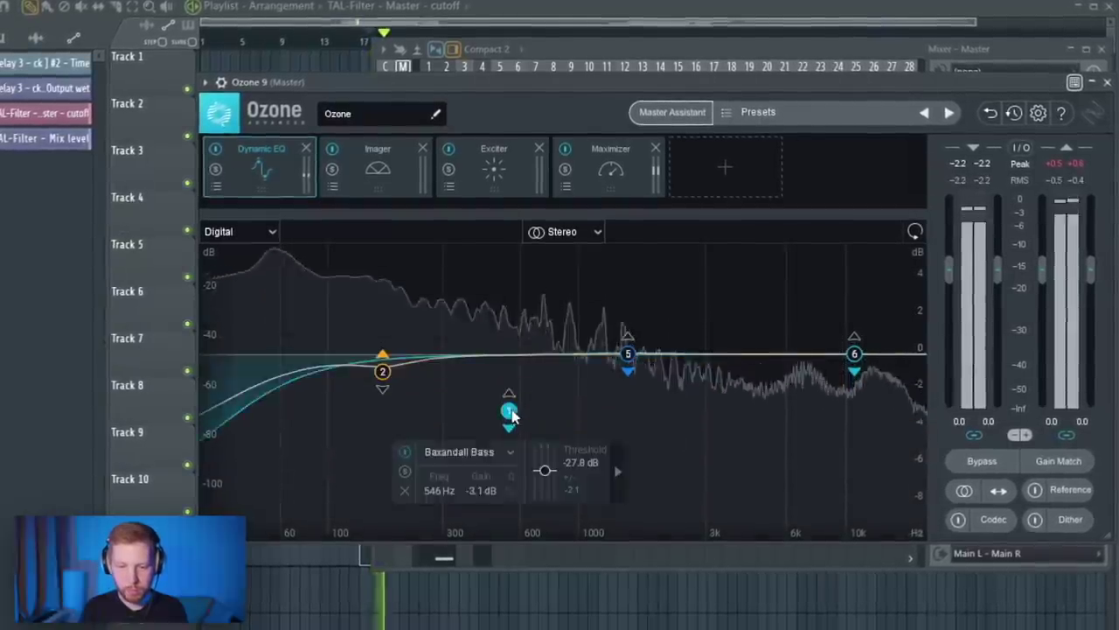
Audition the Midrange Presence and Enhanced Space presets in Ozone's Imager during playback
left_click(386, 164)
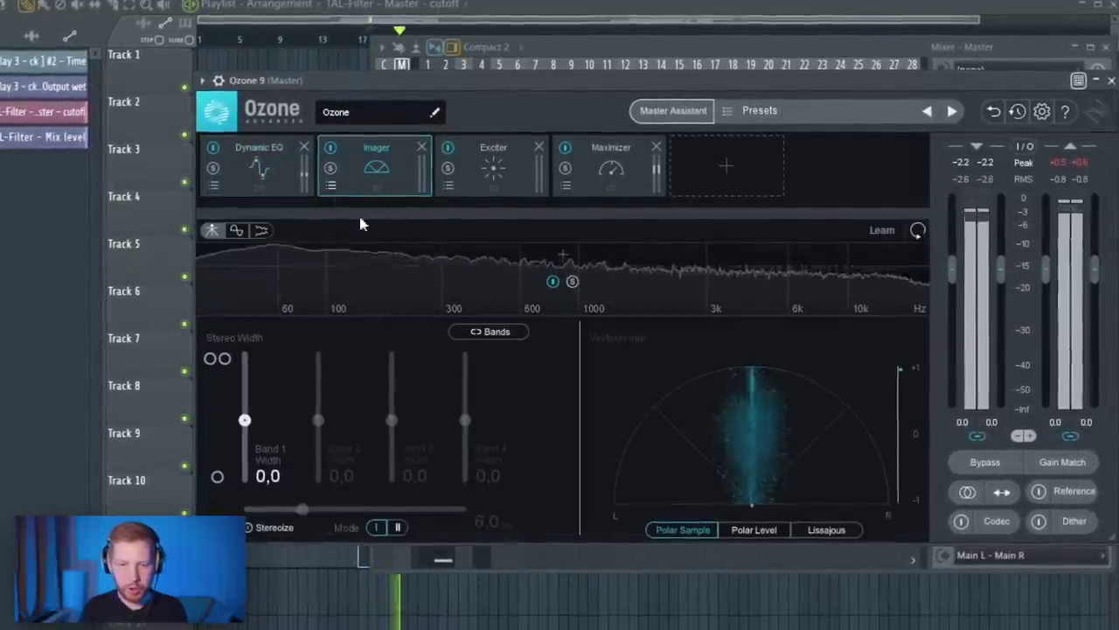
left_click(591, 386)
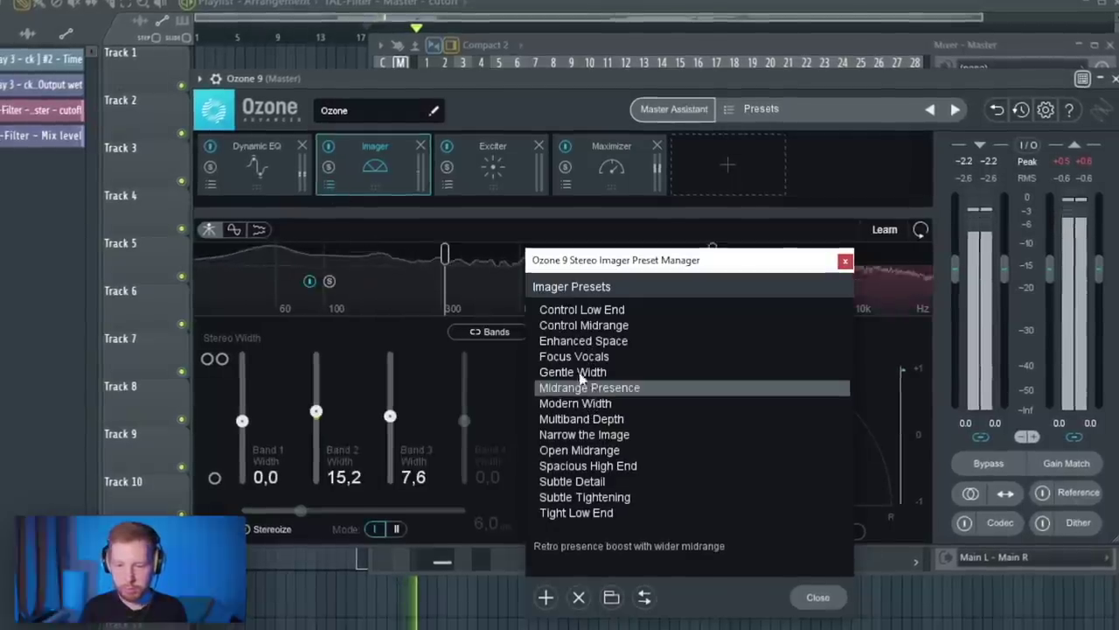
left_click(682, 340)
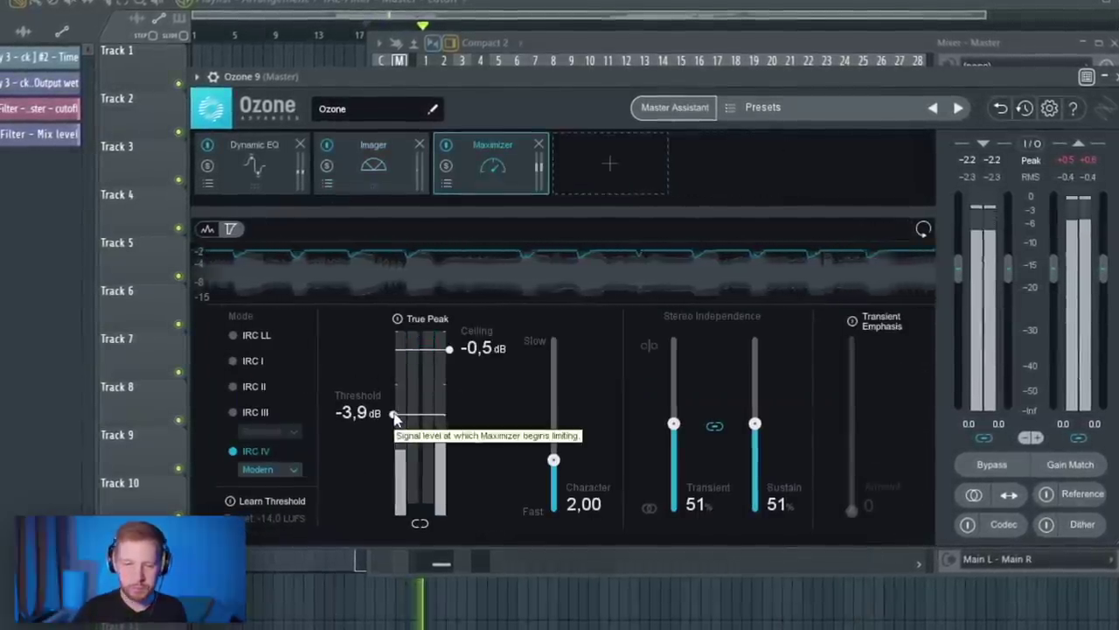